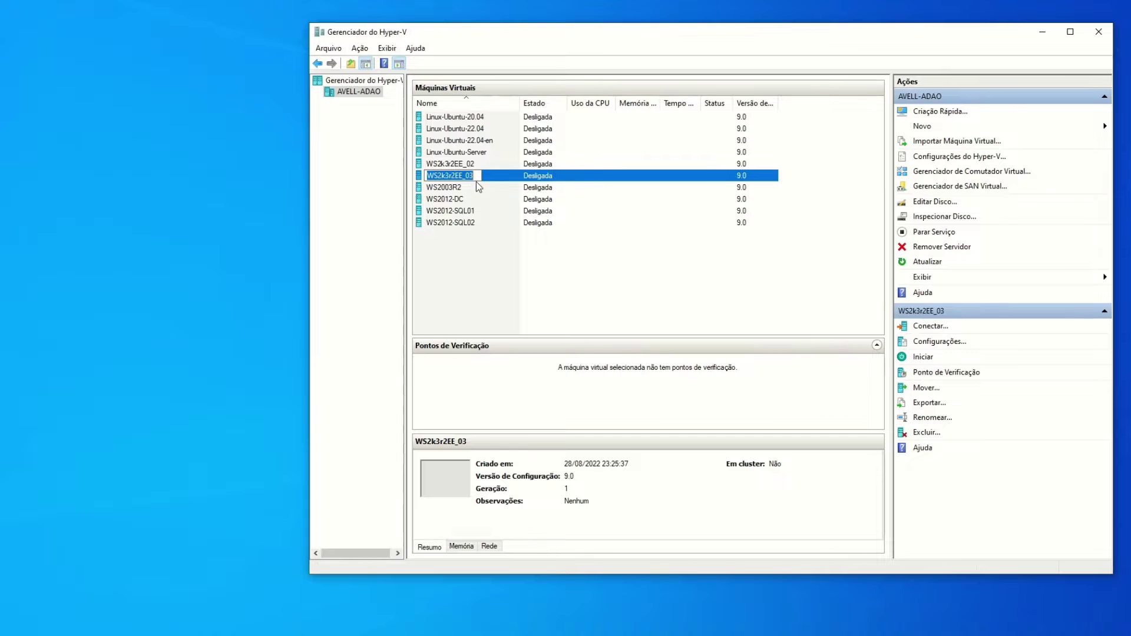
# Cancel the WS2k3r2EE_03 rename and move the D:\VMs\Win2k3R2EE Explorer window onto the screen.
pyautogui.click(474, 259)
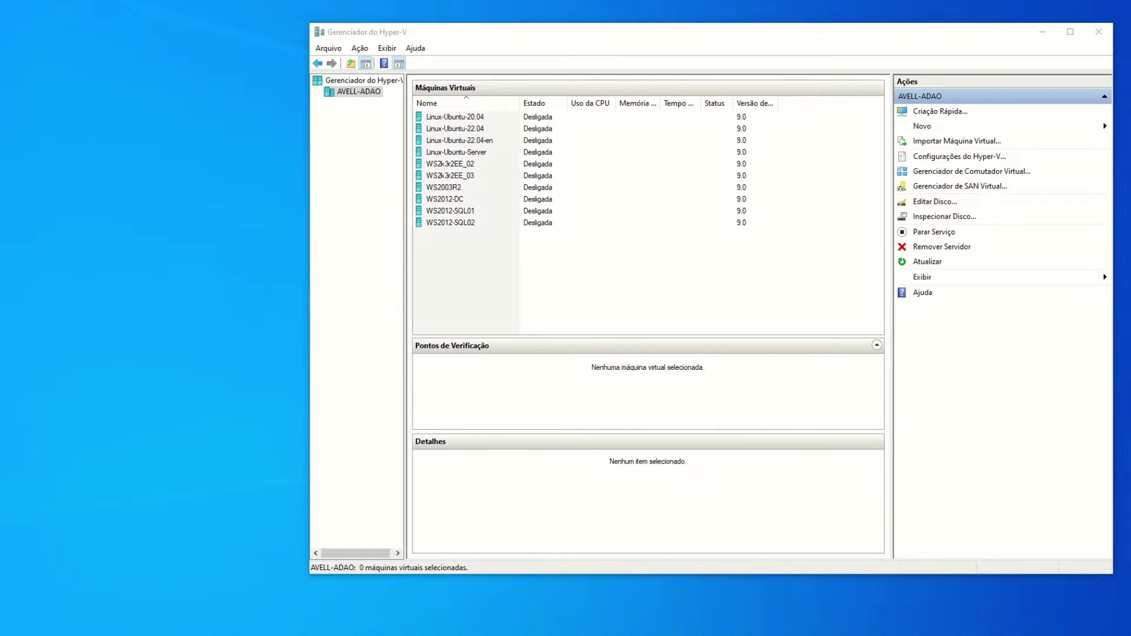
pyautogui.moveTo(1130, 212); pyautogui.dragTo(209, 201)
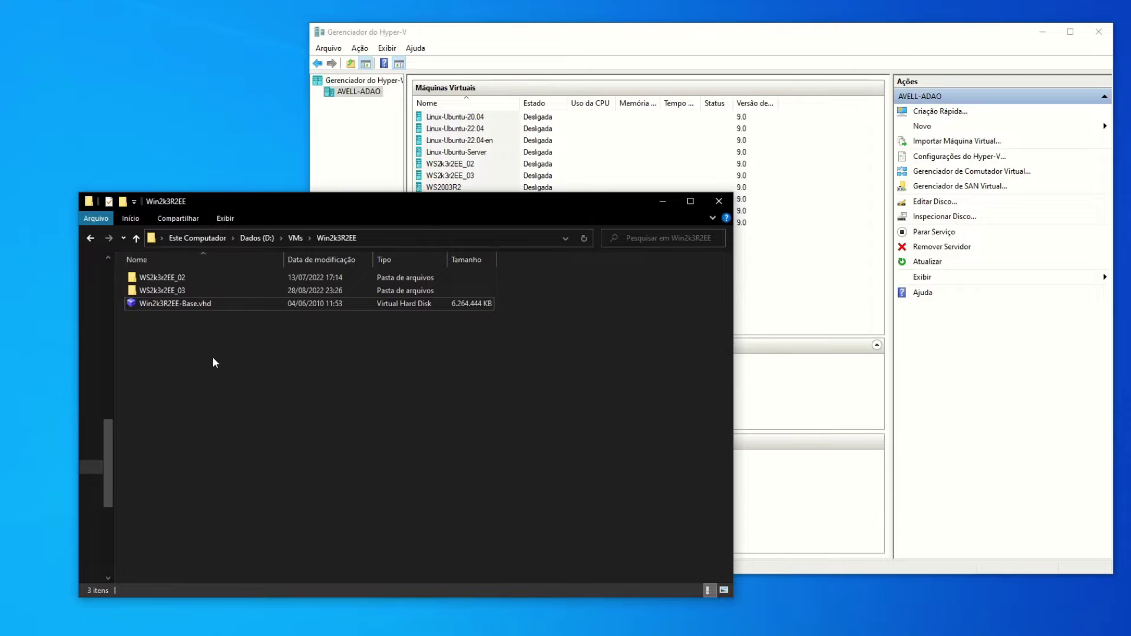
# Create a new folder named WS2k3r2EE_04 in the Win2k3R2EE folder.
pyautogui.click(182, 278)
pyautogui.click(189, 357)
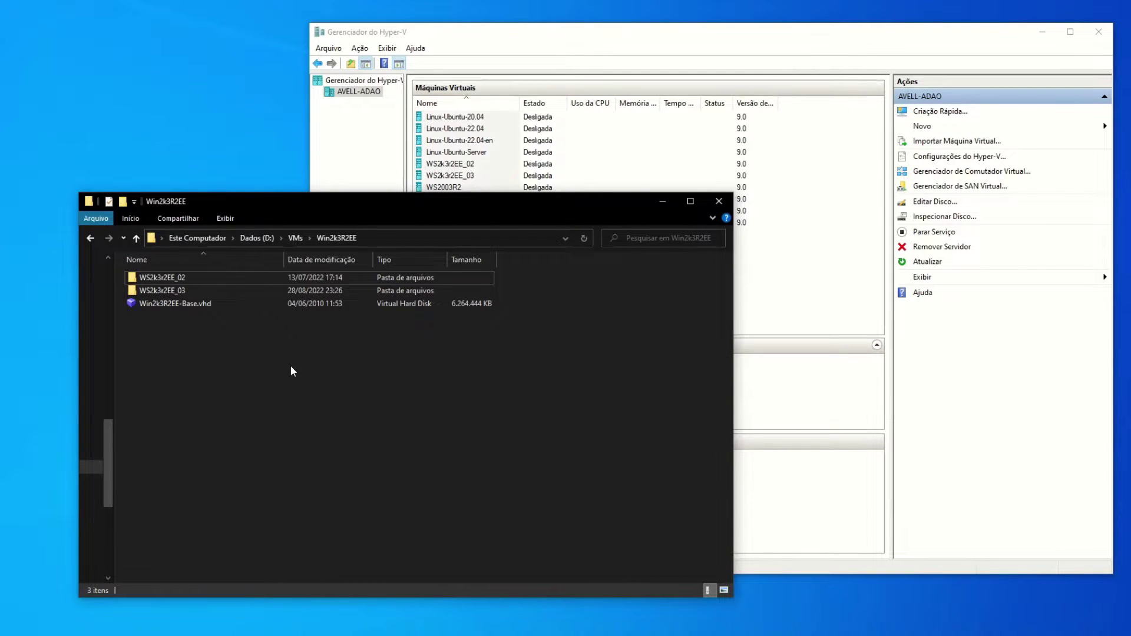
pyautogui.click(124, 202)
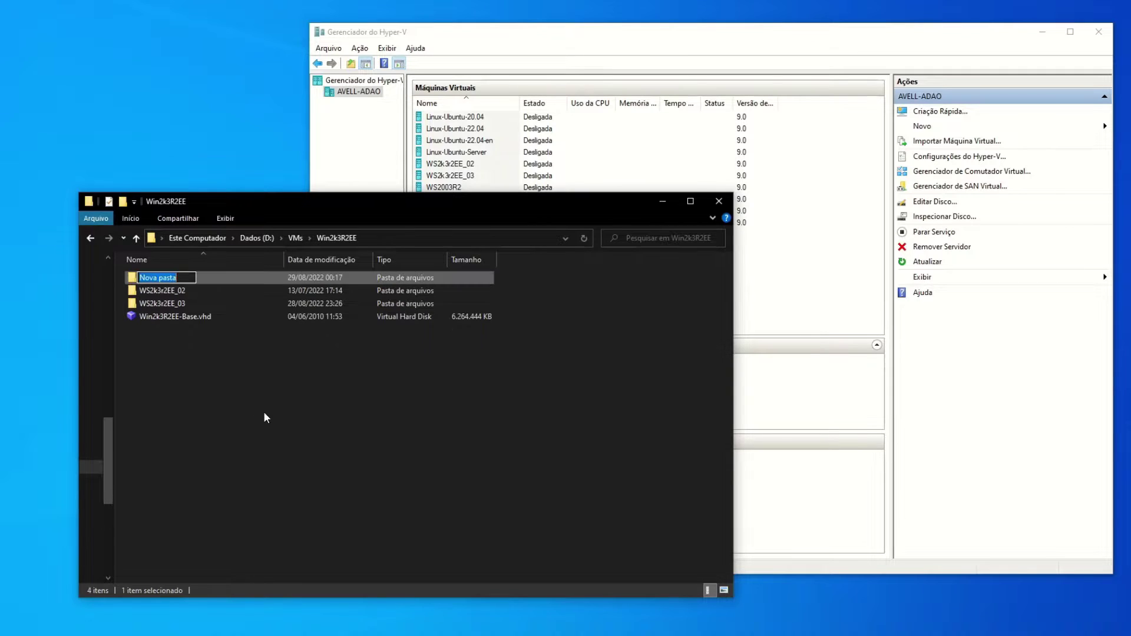
pyautogui.write('WS2k3r2EE_03')
pyautogui.press('BackSpace')
pyautogui.write('4')
pyautogui.press('Return')
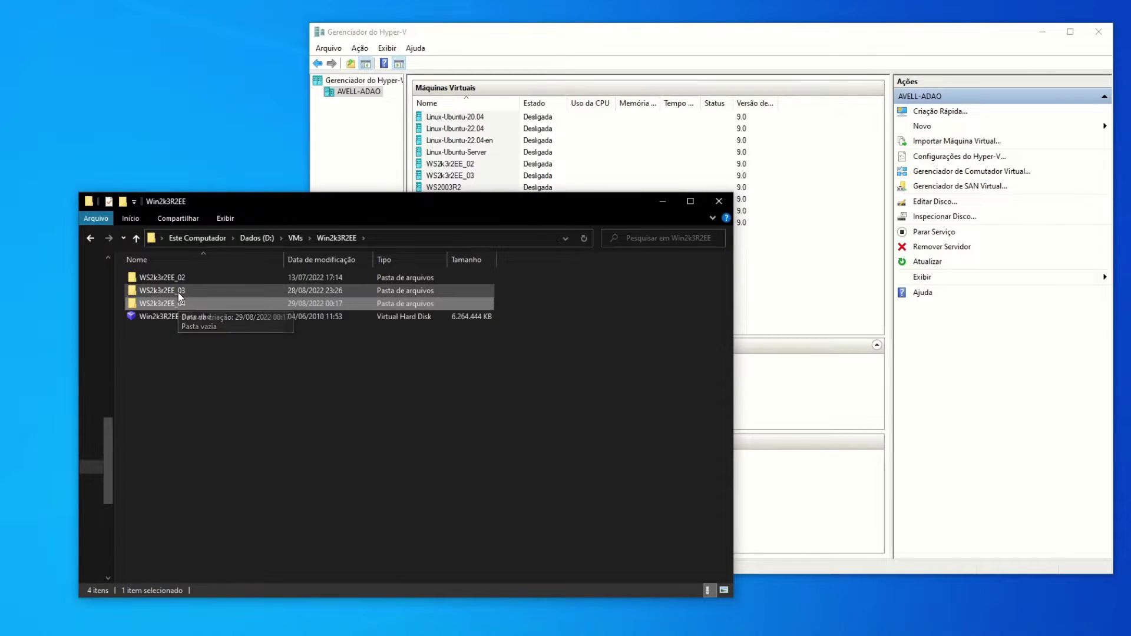
# Check WS2k3r2EE_03's subfolders and copy the name 'Virtual Hard Disks'.
pyautogui.moveTo(178, 292)
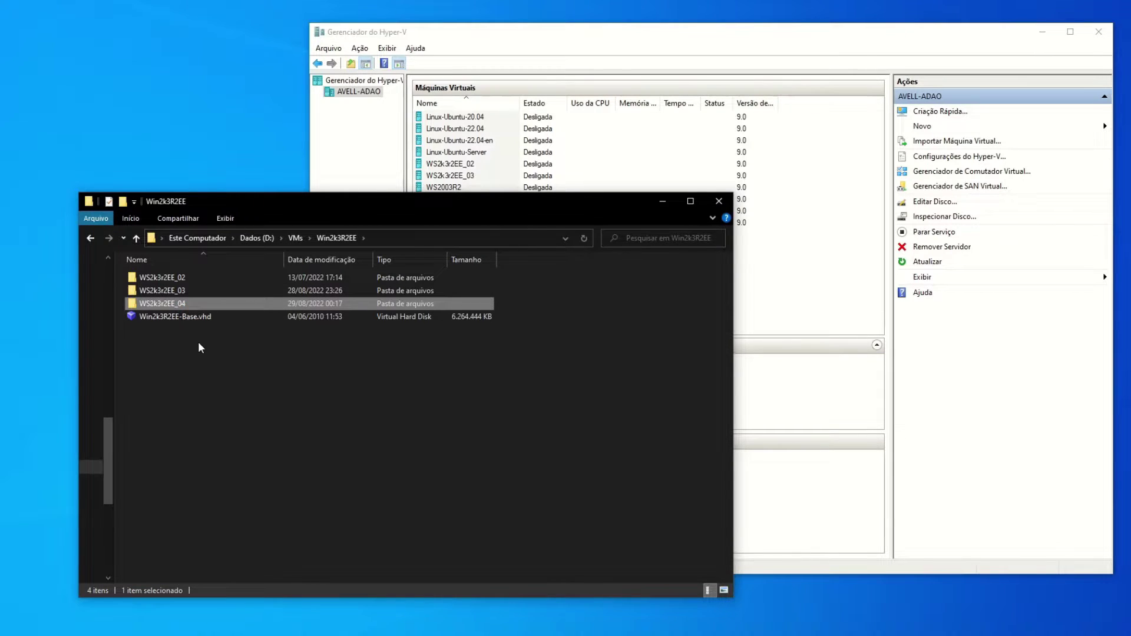
pyautogui.press('Return')
pyautogui.click(337, 240)
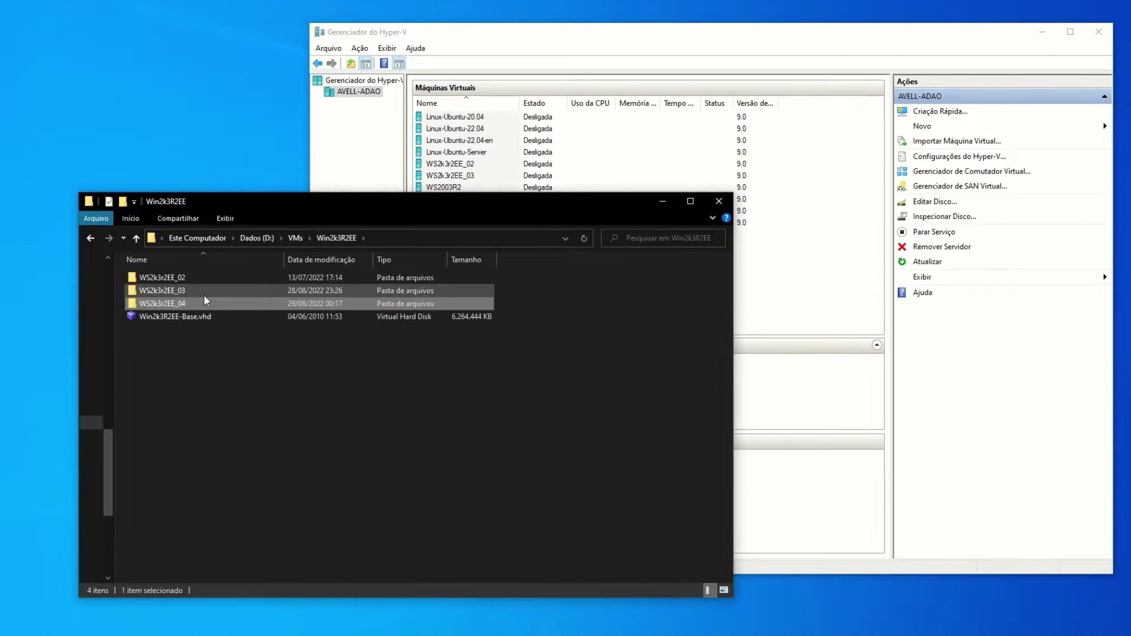
pyautogui.doubleClick(171, 291)
pyautogui.click(175, 303)
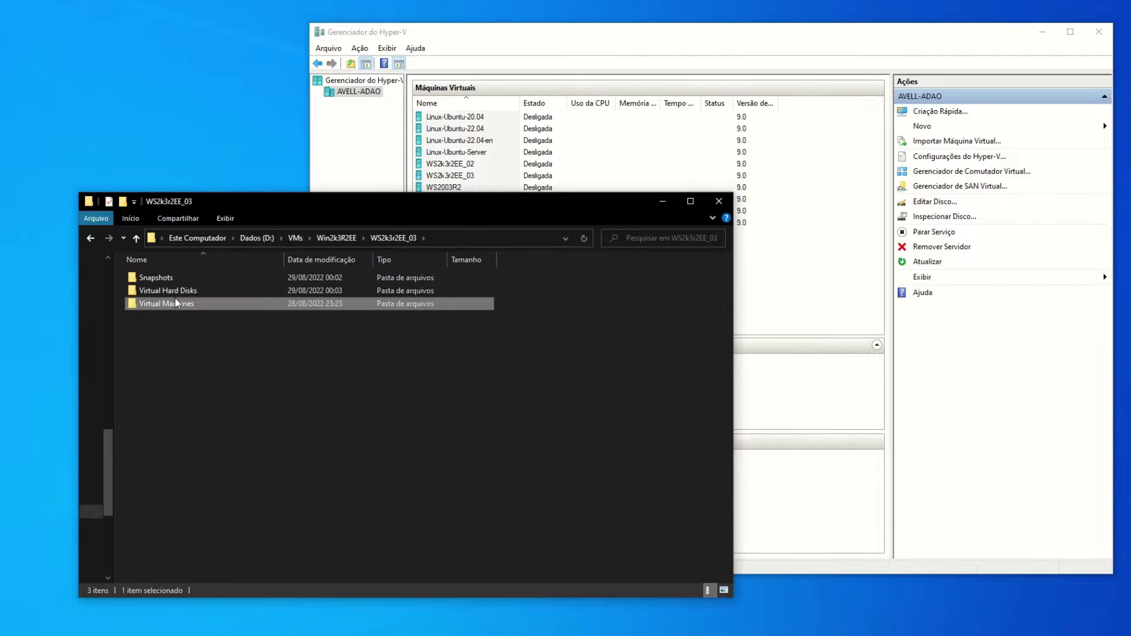
pyautogui.click(188, 292)
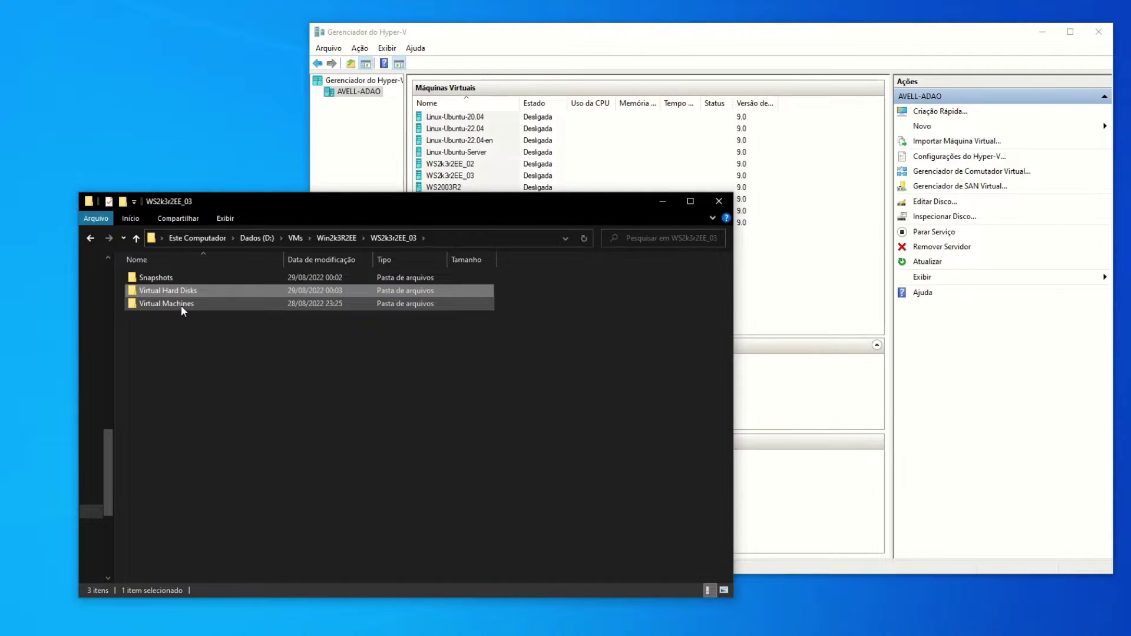
pyautogui.click(194, 291)
pyautogui.hotkey('ctrl', 'c')
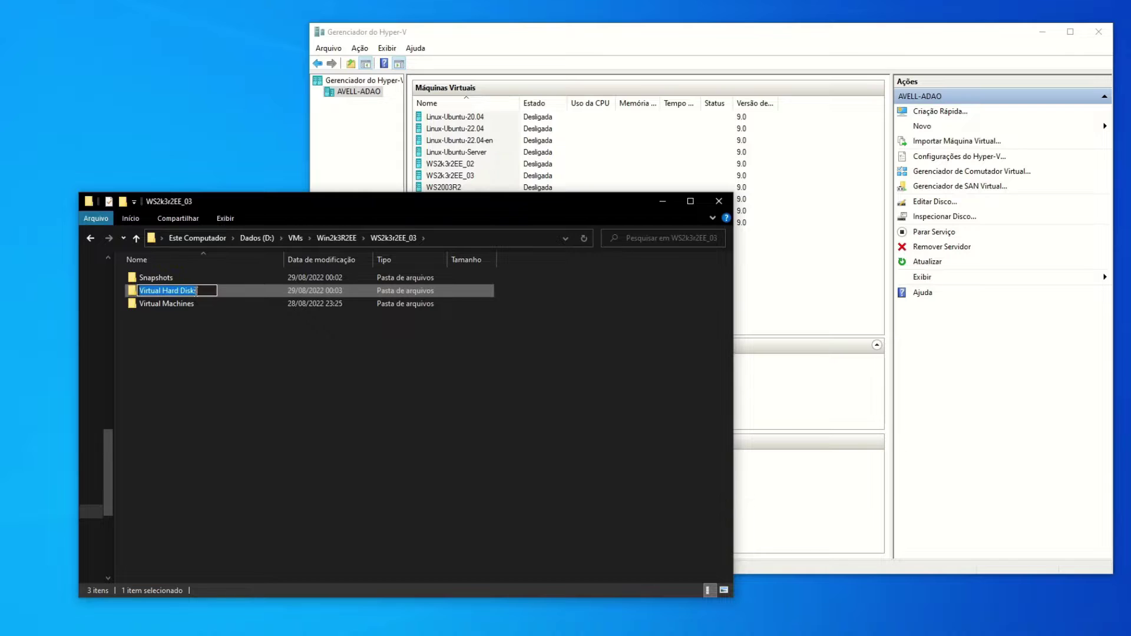
pyautogui.click(196, 298)
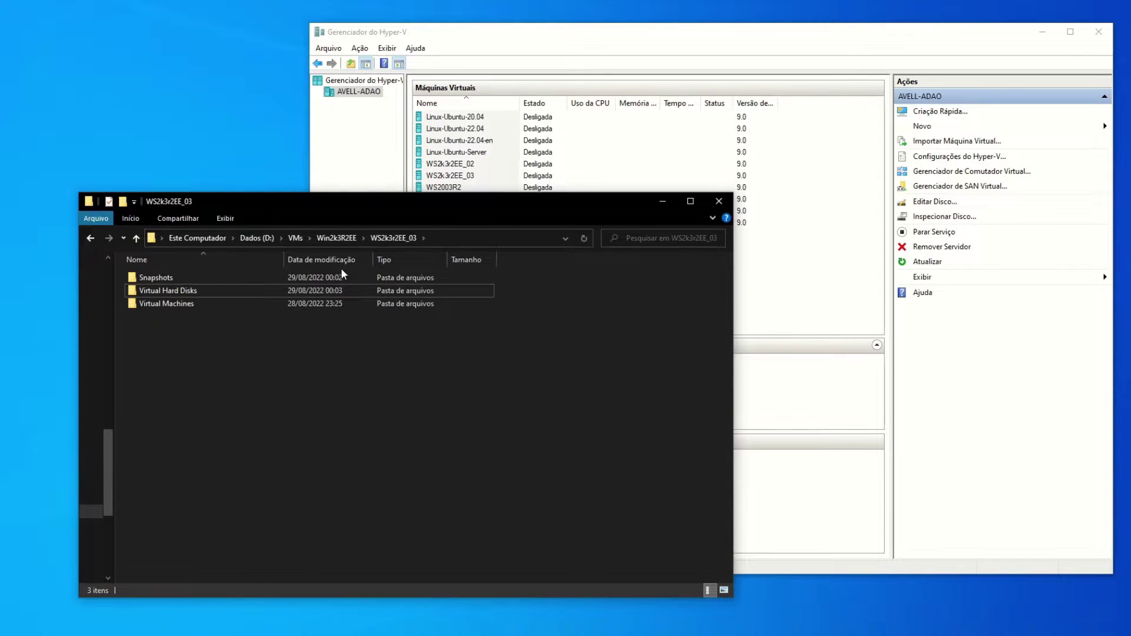
# Create a Virtual Hard Disks folder inside WS2k3r2EE_04.
pyautogui.click(341, 238)
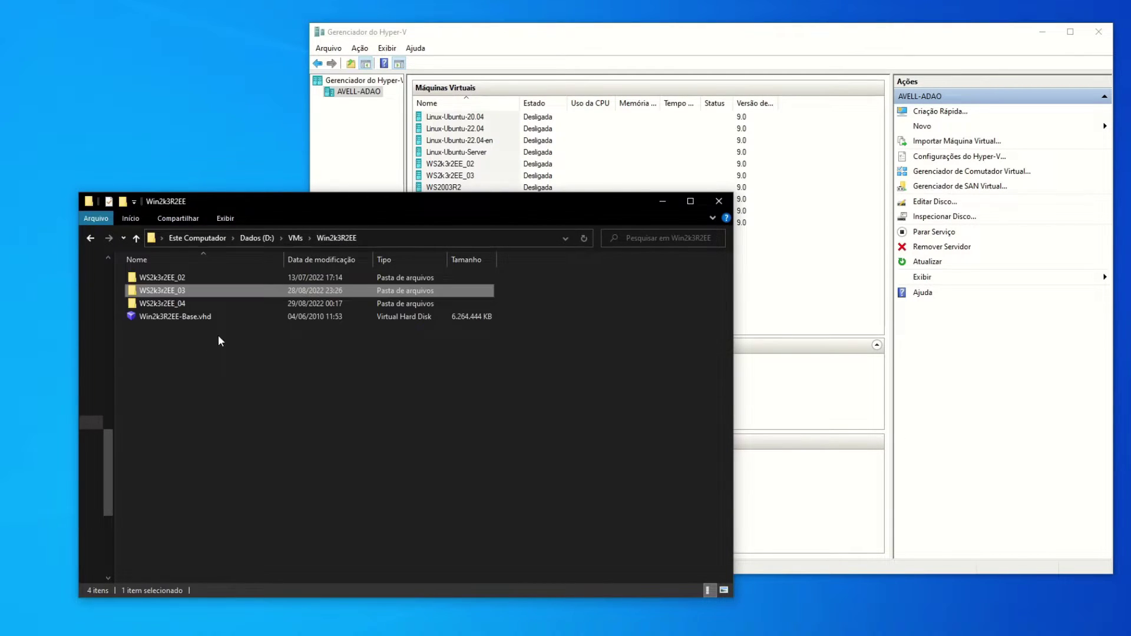
pyautogui.doubleClick(175, 302)
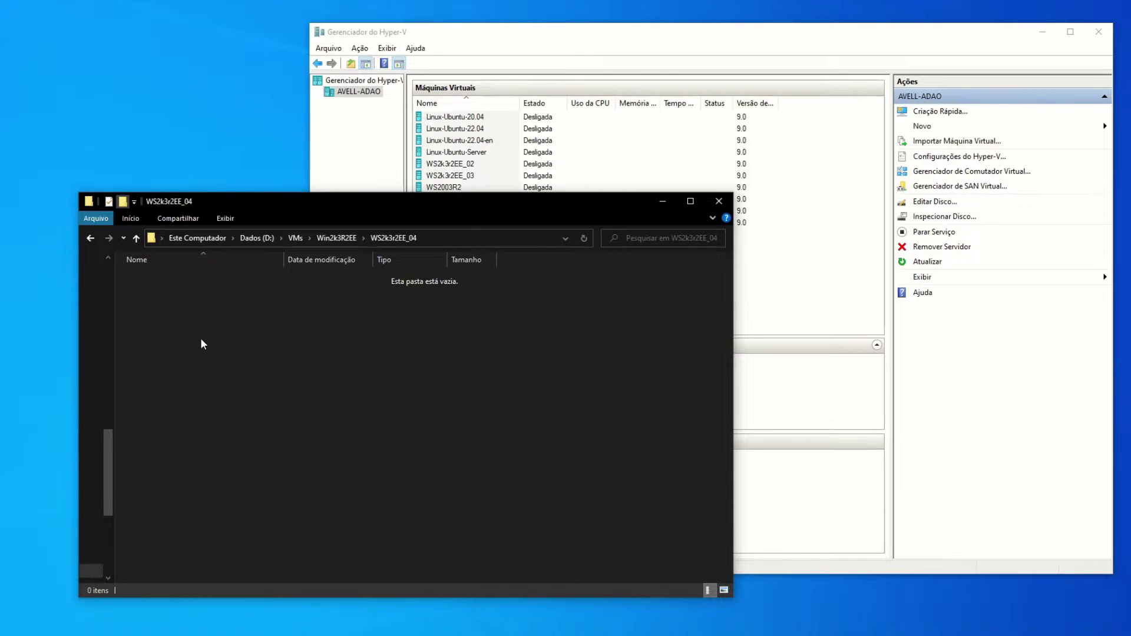
pyautogui.hotkey('ctrl', 'shift', 'n')
pyautogui.hotkey('ctrl', 'v')
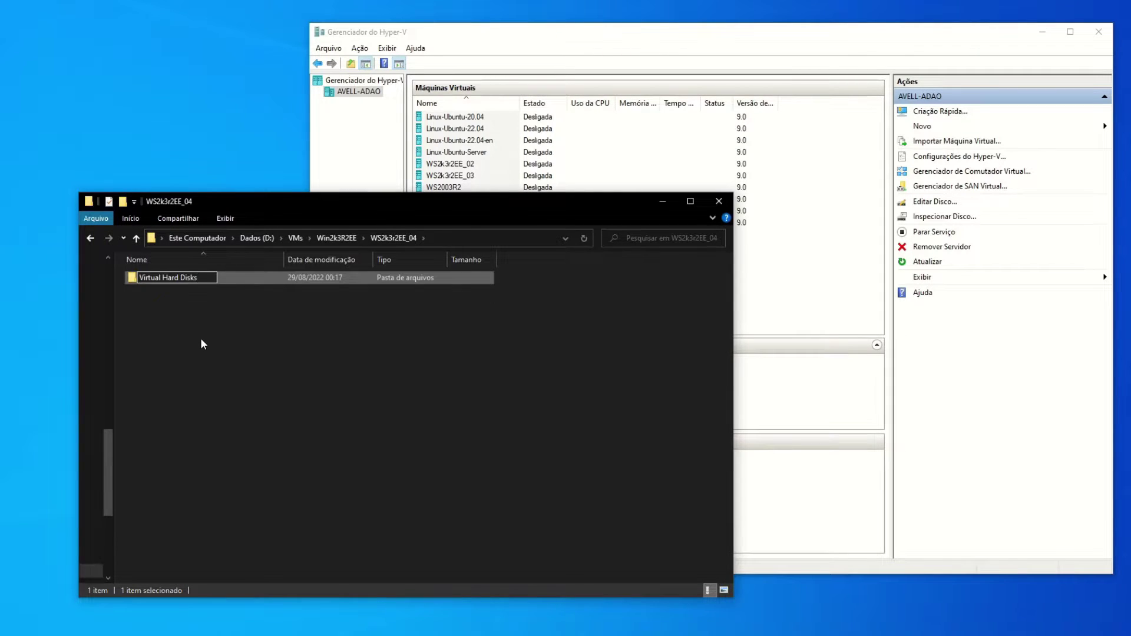
pyautogui.press('Return')
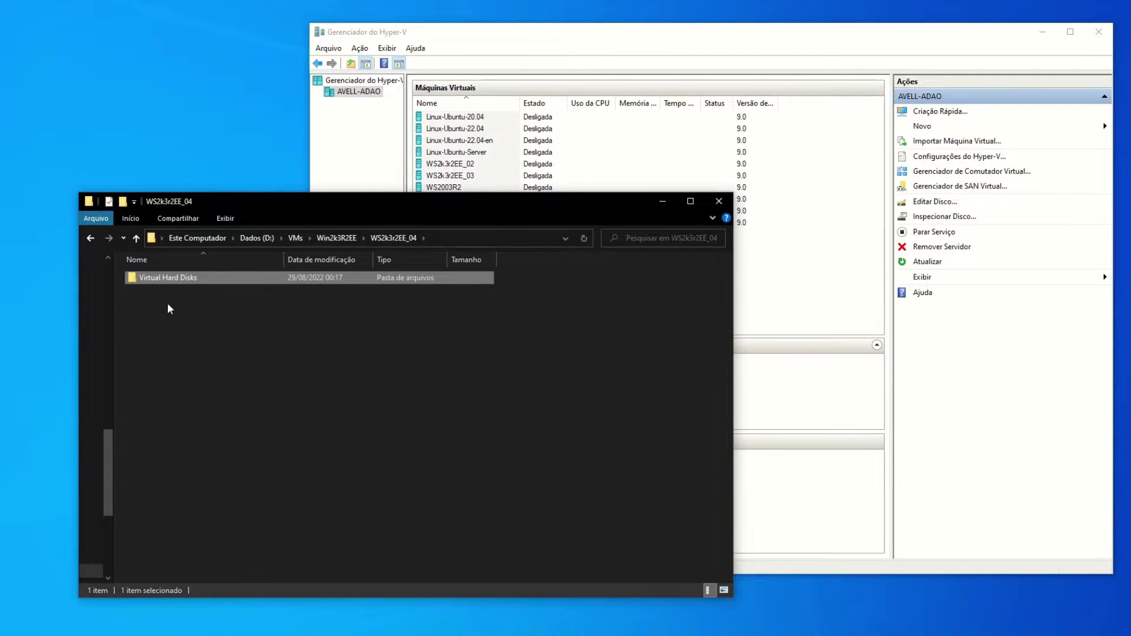
# Copy the full path of the new Virtual Hard Disks folder.
pyautogui.doubleClick(182, 282)
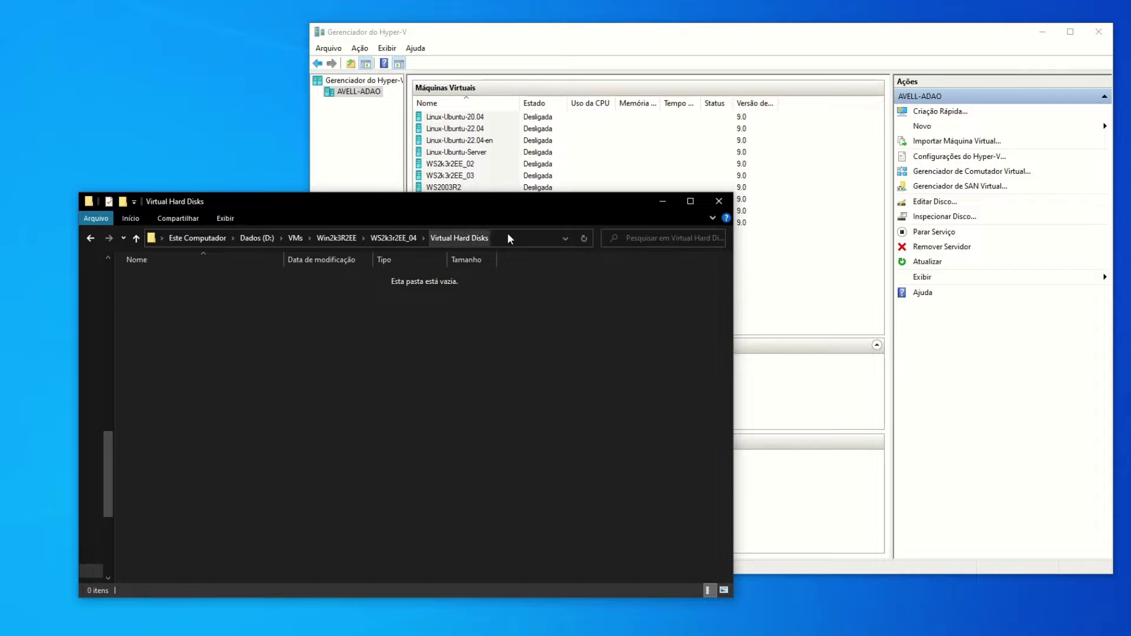
pyautogui.click(521, 239)
pyautogui.hotkey('ctrl', 'c')
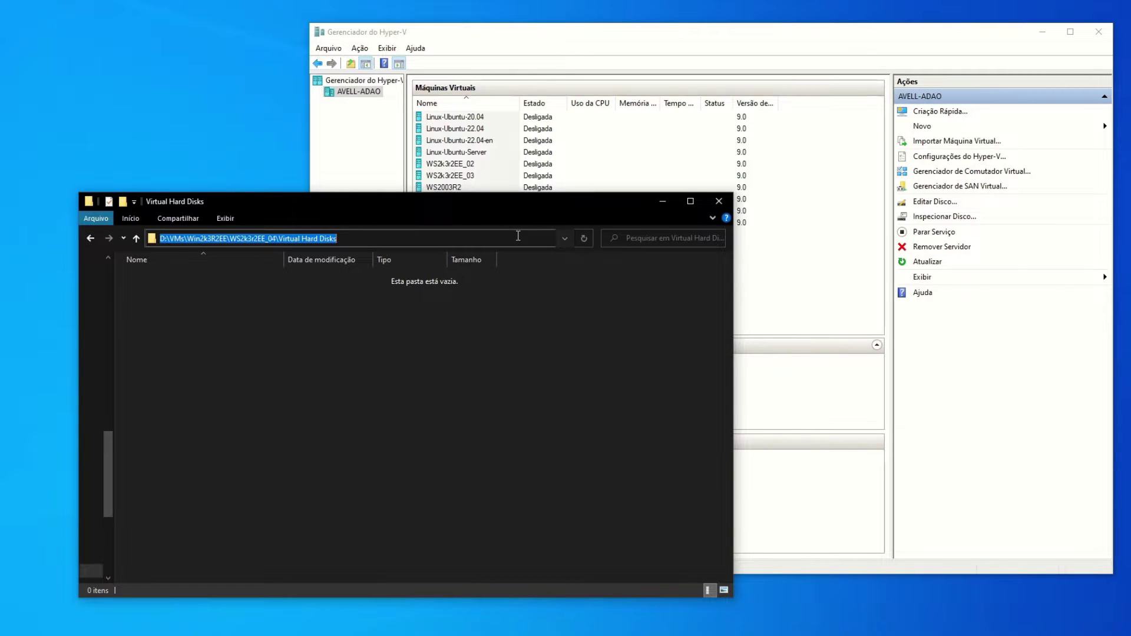
pyautogui.click(369, 314)
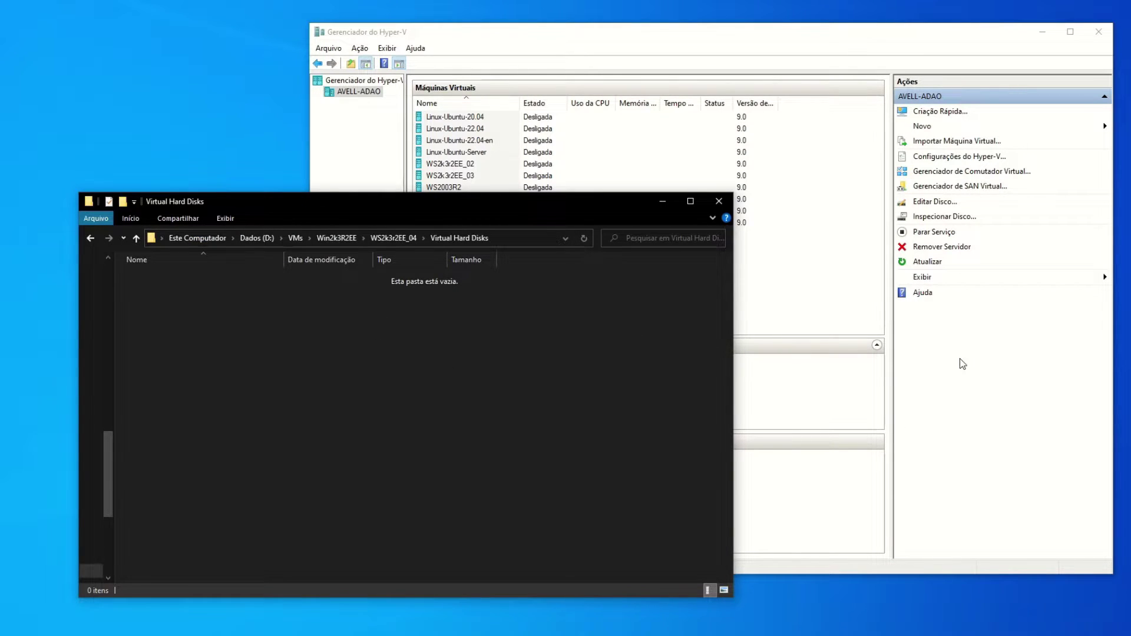
pyautogui.click(981, 353)
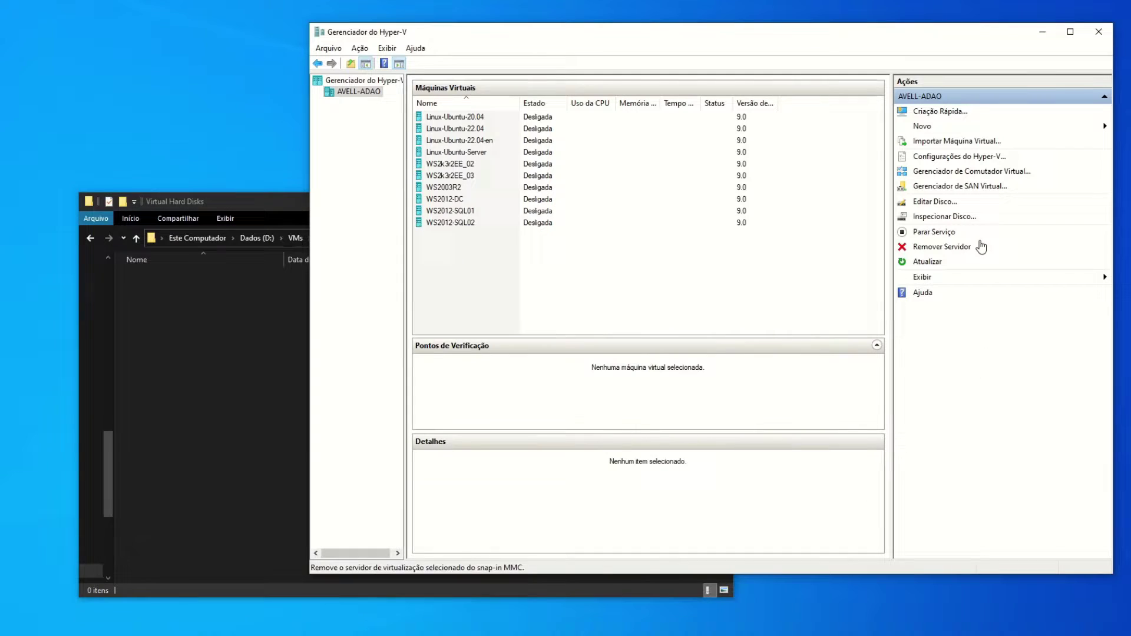
# Start a new virtual hard disk, keeping VHD format and choosing the Differencing type.
pyautogui.click(934, 126)
pyautogui.click(1090, 140)
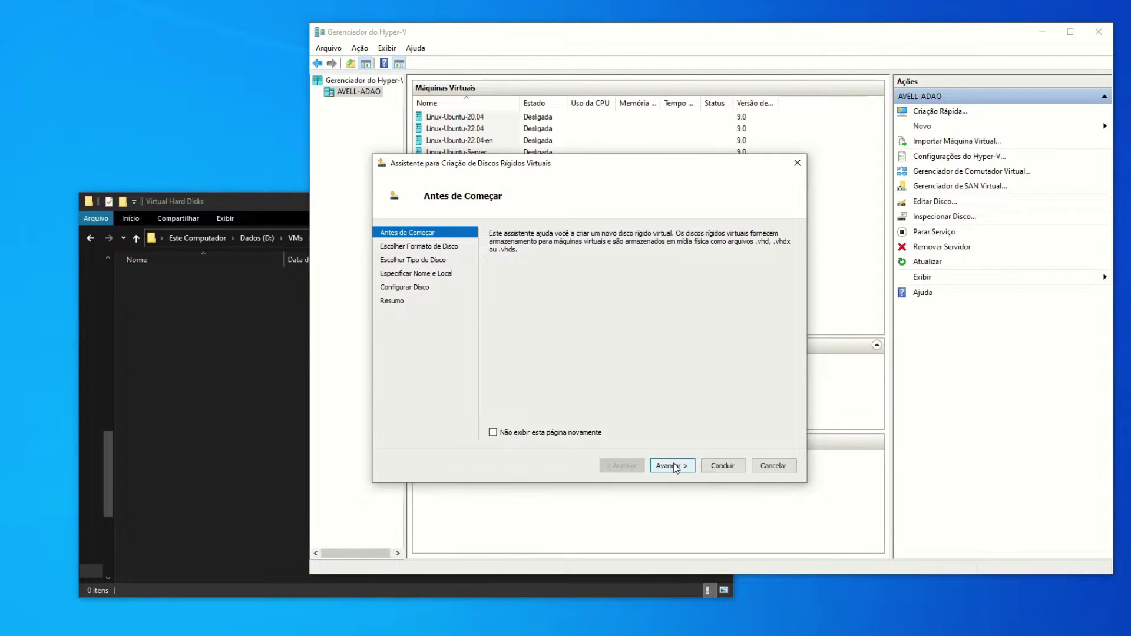
pyautogui.click(671, 466)
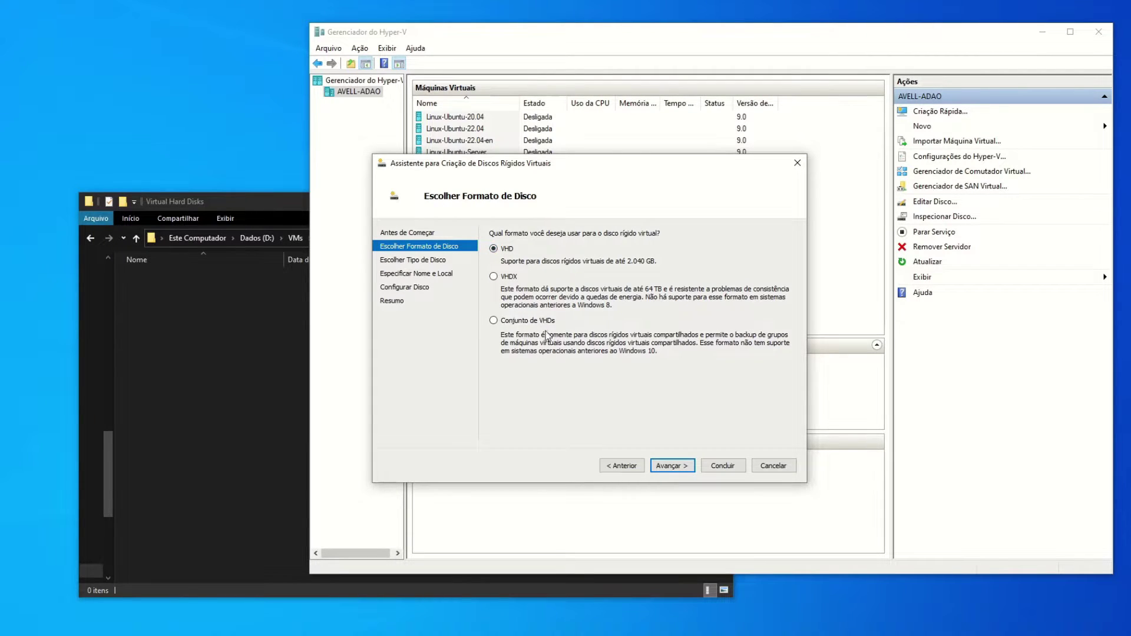
pyautogui.click(671, 466)
pyautogui.click(508, 353)
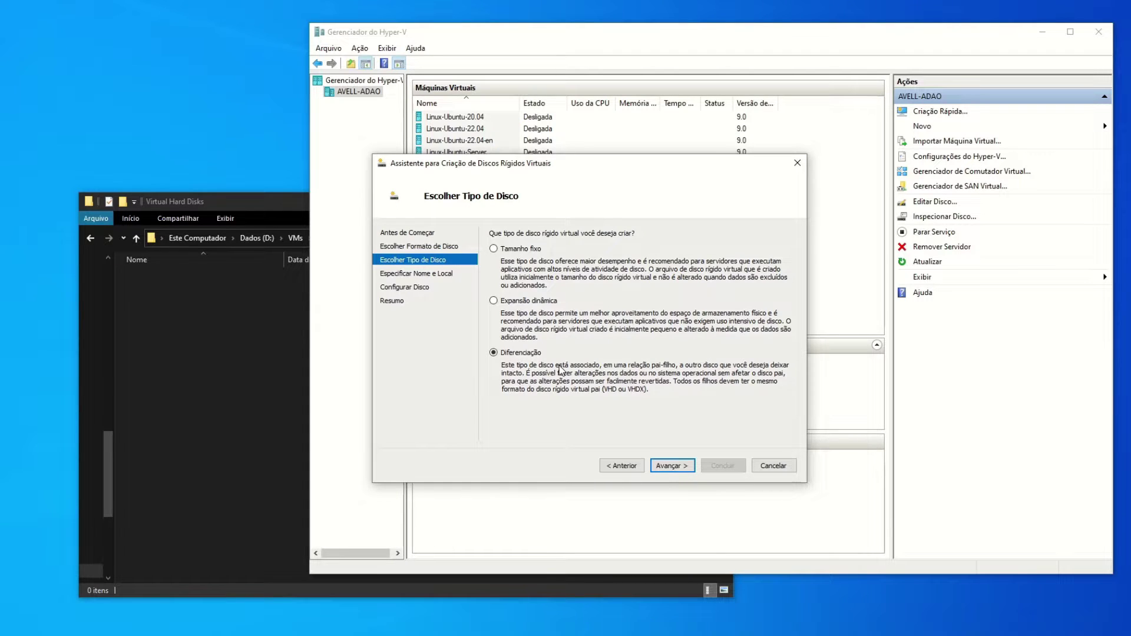
pyautogui.click(666, 466)
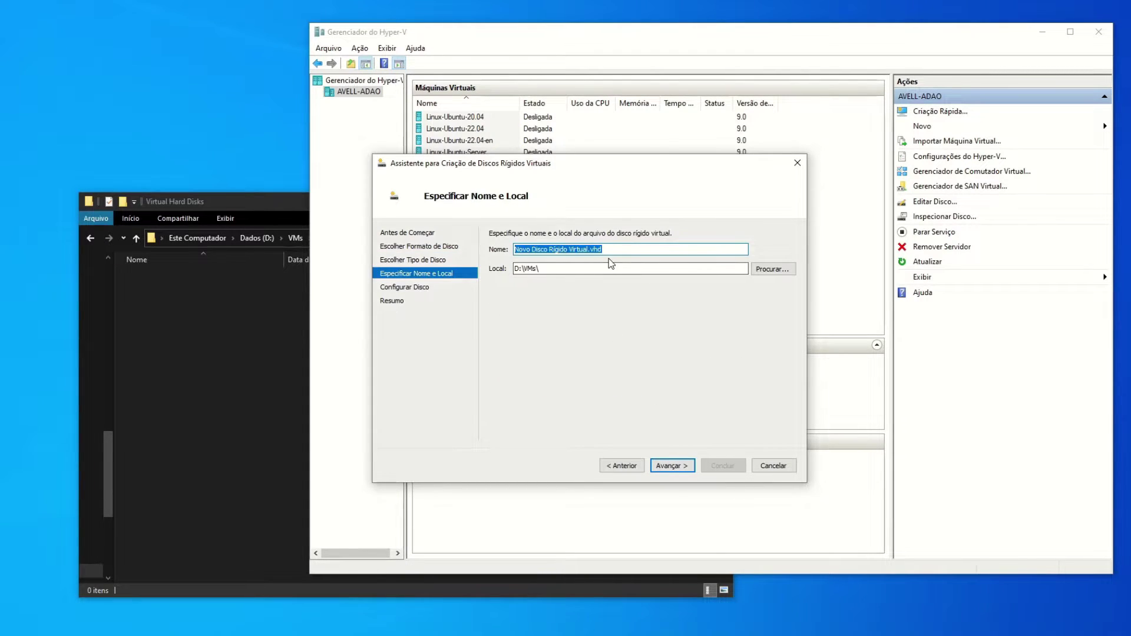
# Set the disk location to the WS2k3r2EE_04\Virtual Hard Disks folder.
pyautogui.press('Tab')
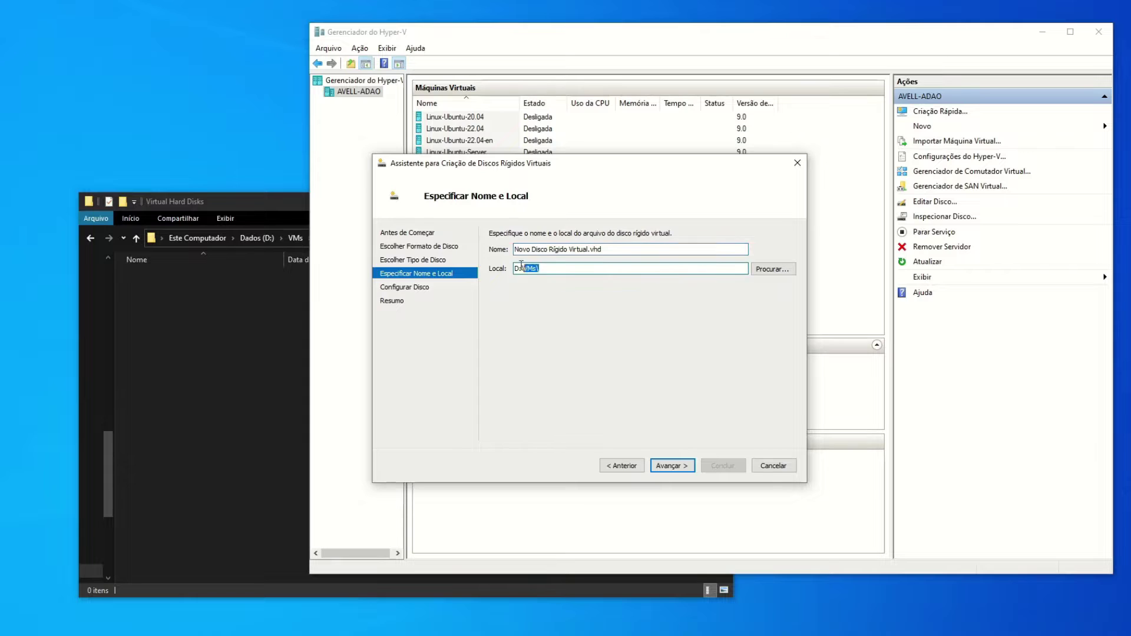
pyautogui.hotkey('ctrl', 'v')
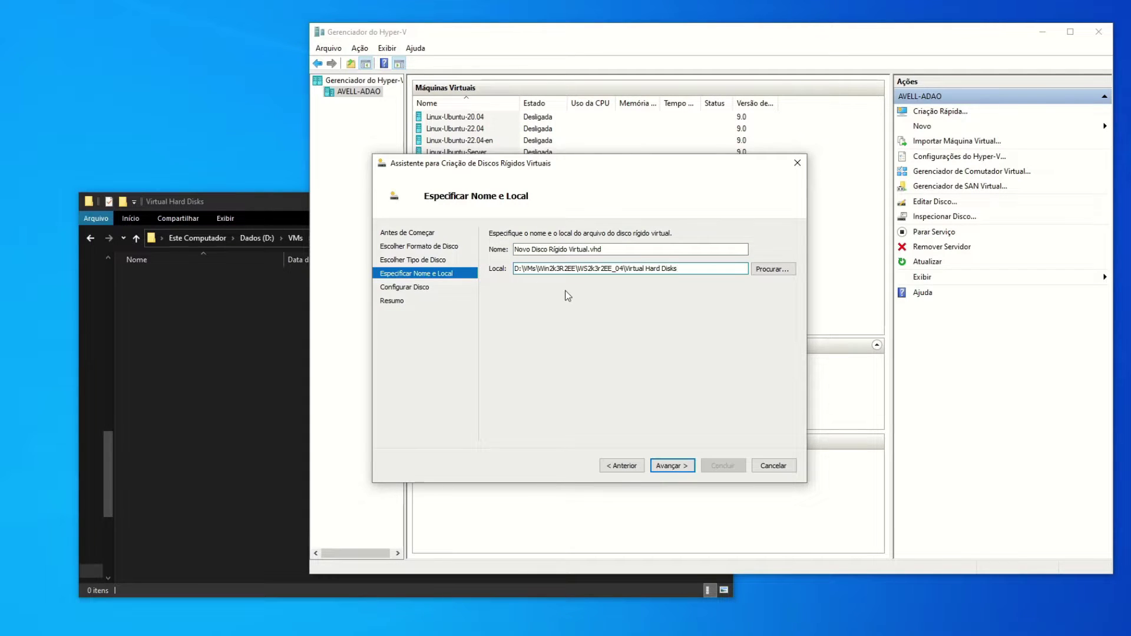
pyautogui.click(771, 271)
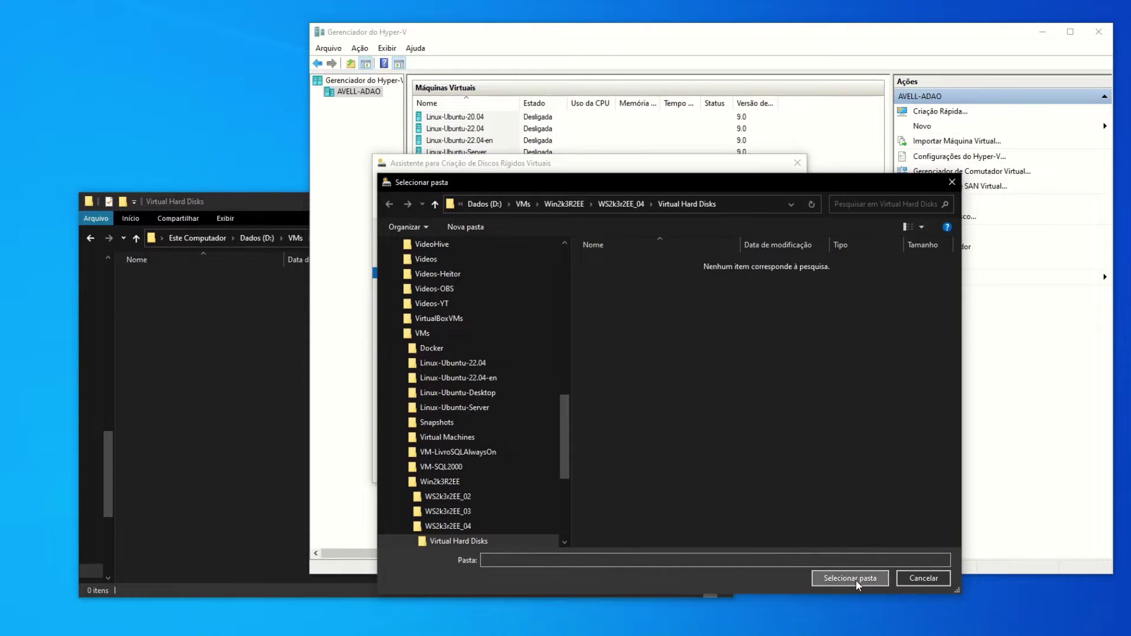
pyautogui.click(850, 578)
# Name the disk WS2k3r2EE_04_C.vhd and continue to the parent disk page.
pyautogui.click(585, 249)
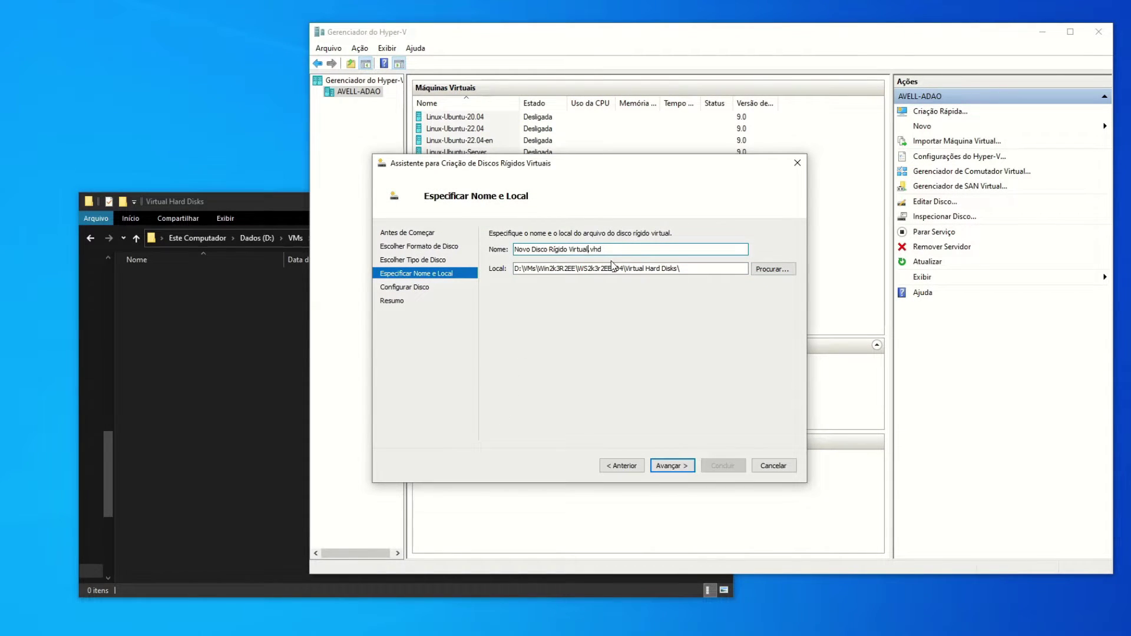
pyautogui.hotkey('shift', 'Home')
pyautogui.hotkey('ctrl', 'v')
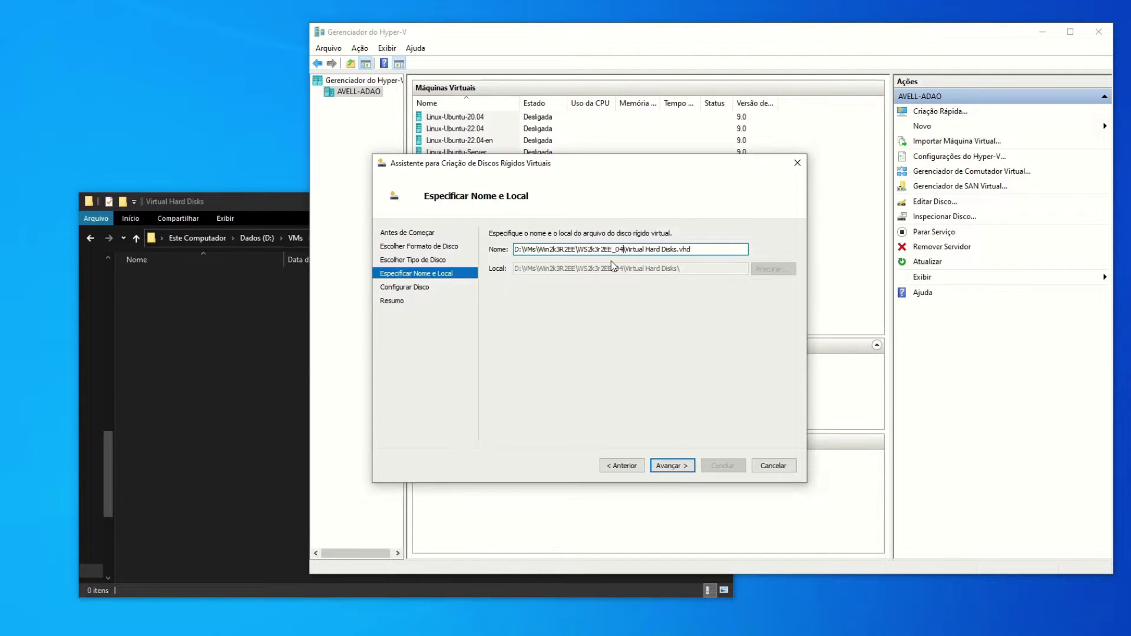
pyautogui.hotkey('shift', 'Right')
pyautogui.hotkey('shift', 'Right')
pyautogui.hotkey('shift', 'Right')
pyautogui.hotkey('shift', 'Right')
pyautogui.hotkey('shift', 'Right')
pyautogui.hotkey('shift', 'Right')
pyautogui.hotkey('shift', 'Right')
pyautogui.hotkey('shift', 'Right')
pyautogui.hotkey('shift', 'Right')
pyautogui.hotkey('shift', 'Right')
pyautogui.hotkey('shift', 'Right')
pyautogui.hotkey('shift', 'Right')
pyautogui.hotkey('shift', 'Right')
pyautogui.hotkey('shift', 'Right')
pyautogui.hotkey('shift', 'Right')
pyautogui.hotkey('shift', 'Right')
pyautogui.hotkey('shift', 'Right')
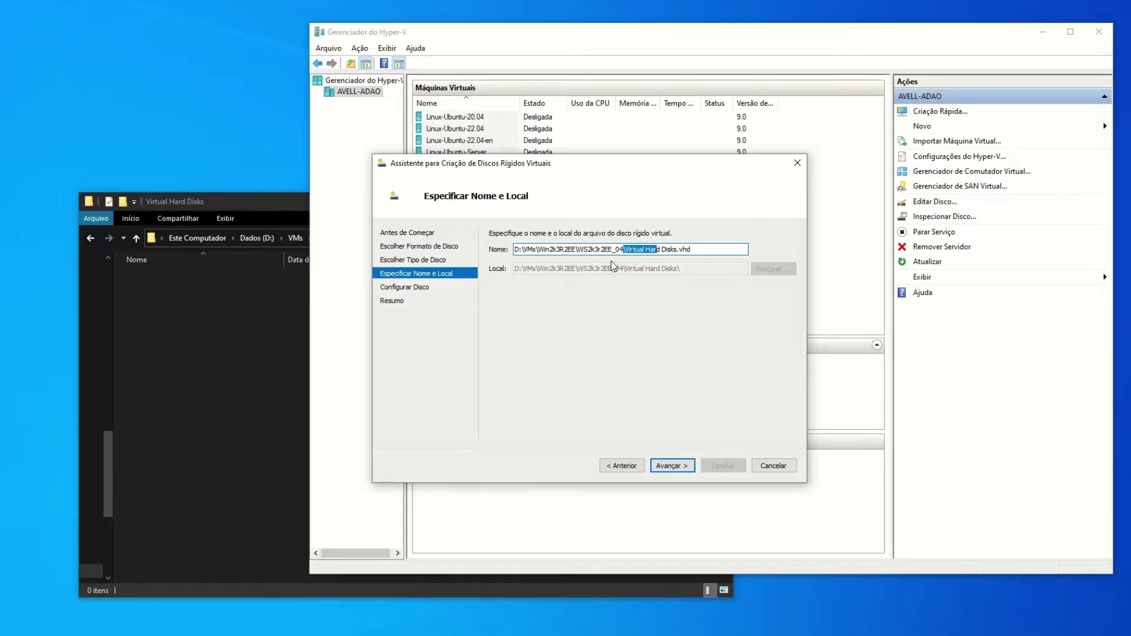
pyautogui.hotkey('shift', 'Right')
pyautogui.hotkey('shift', 'Right')
pyautogui.write('_')
pyautogui.click(613, 266)
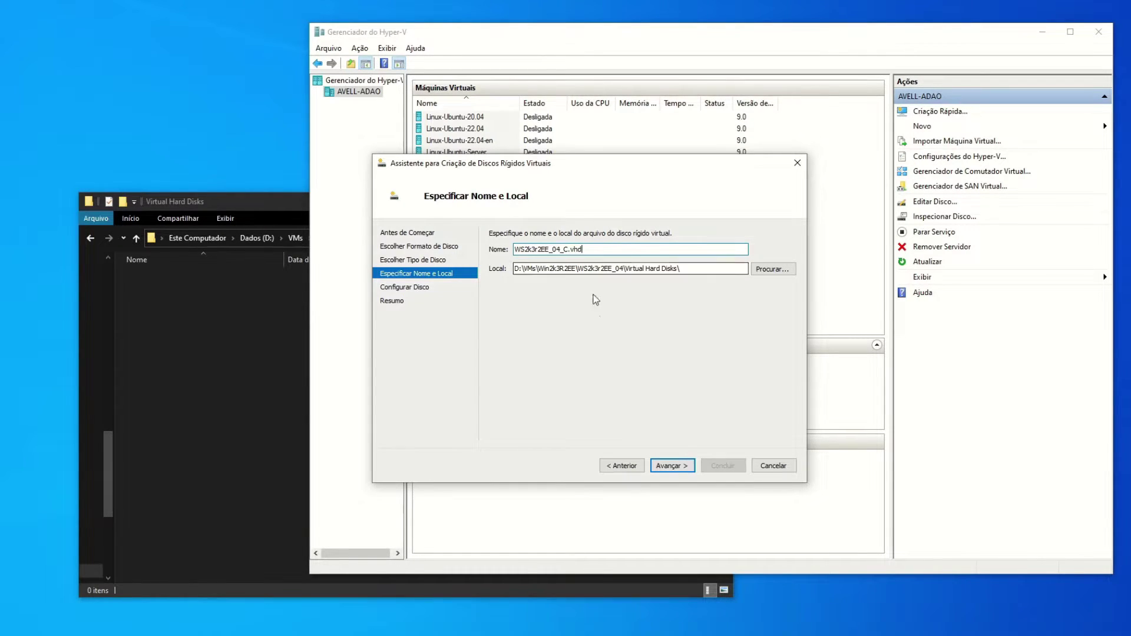
pyautogui.click(671, 466)
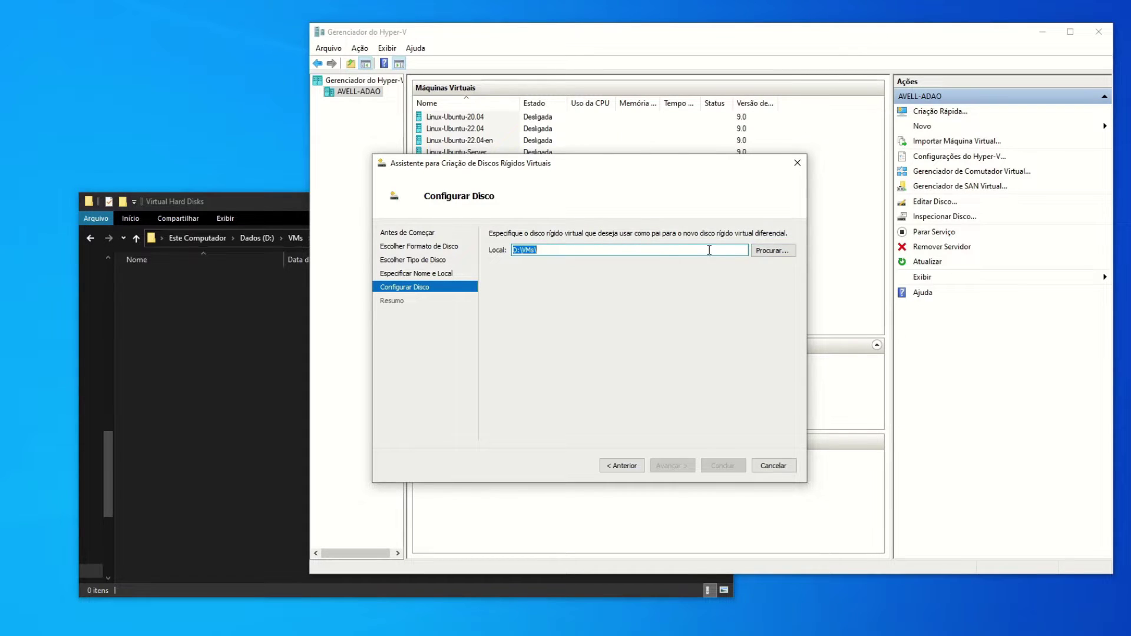
# Choose Win2k3R2EE-Base.vhd from D:\VMs\Win2k3R2EE as the parent disk and finish.
pyautogui.write('D:\\VMs\\Win2k3R2EE\\WS2k3r2EE_04\\Virtual Hard Disks')
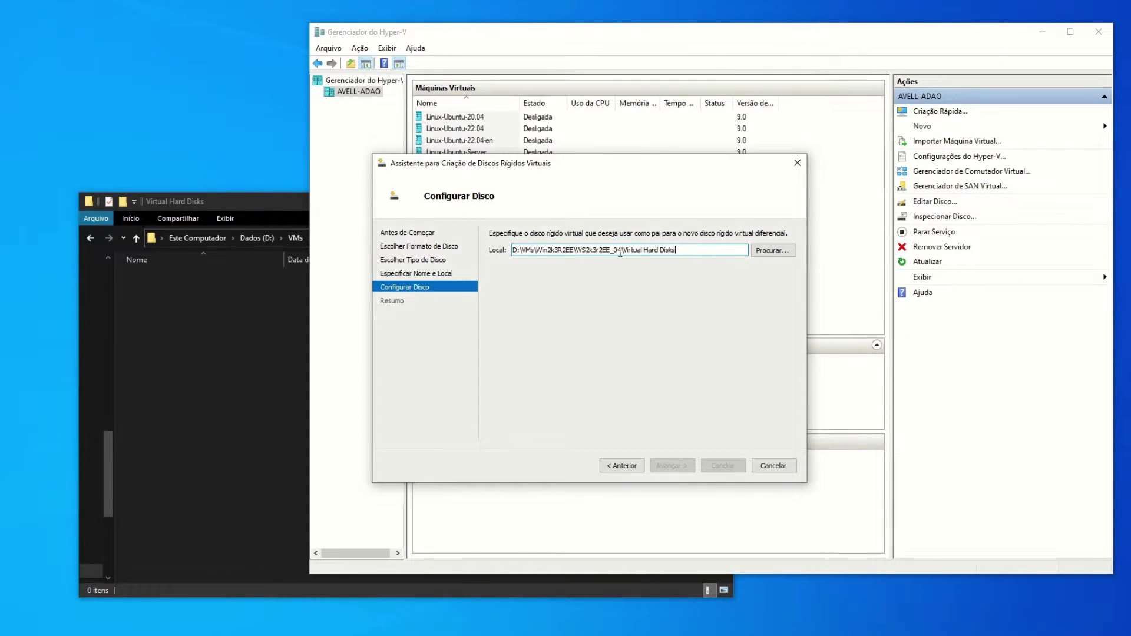
pyautogui.moveTo(621, 251); pyautogui.dragTo(662, 261)
pyautogui.press('BackSpace')
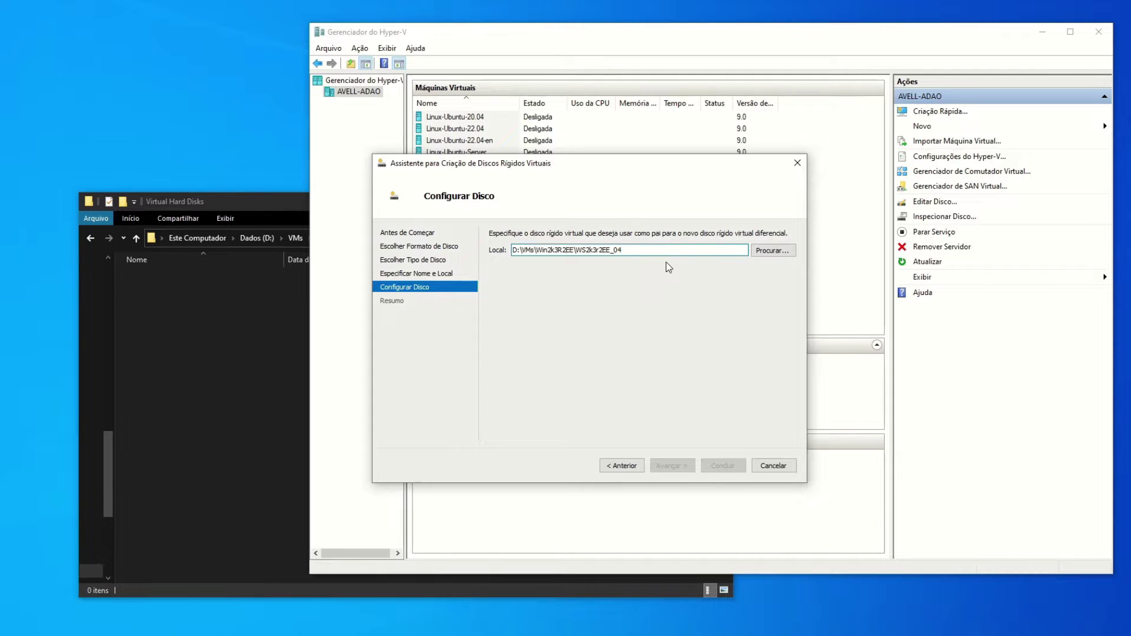
pyautogui.click(763, 251)
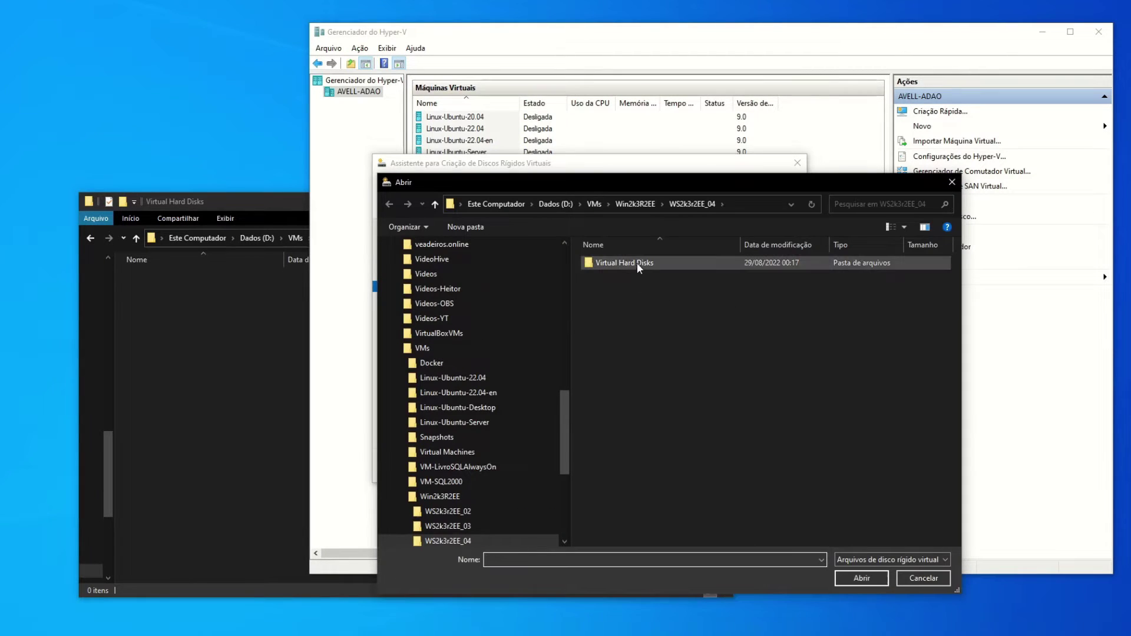
pyautogui.click(641, 204)
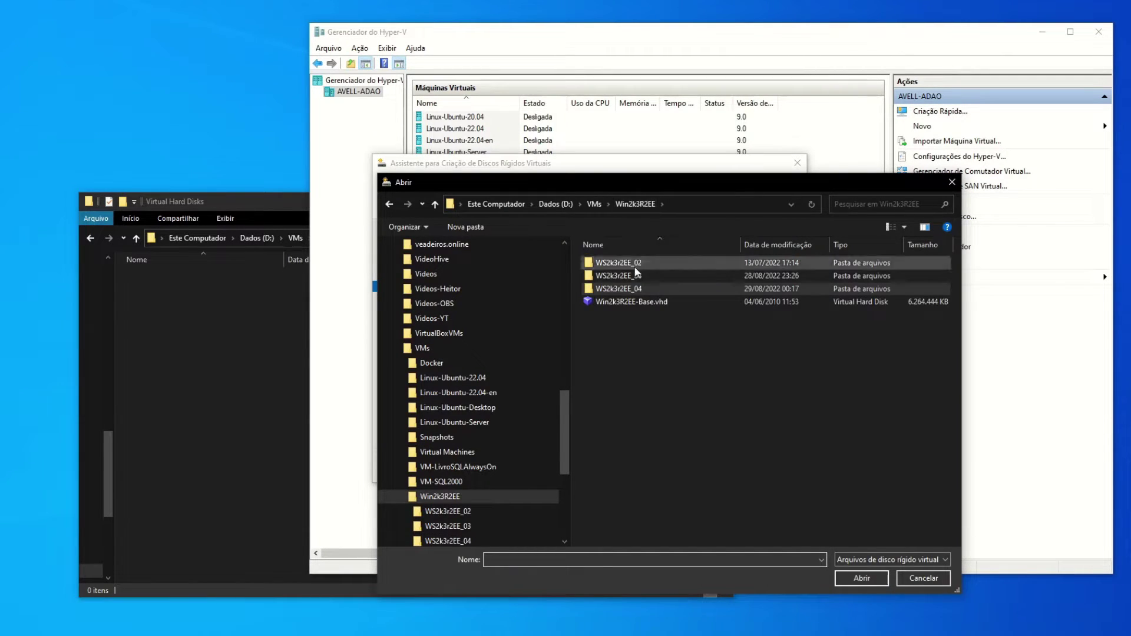
pyautogui.click(632, 302)
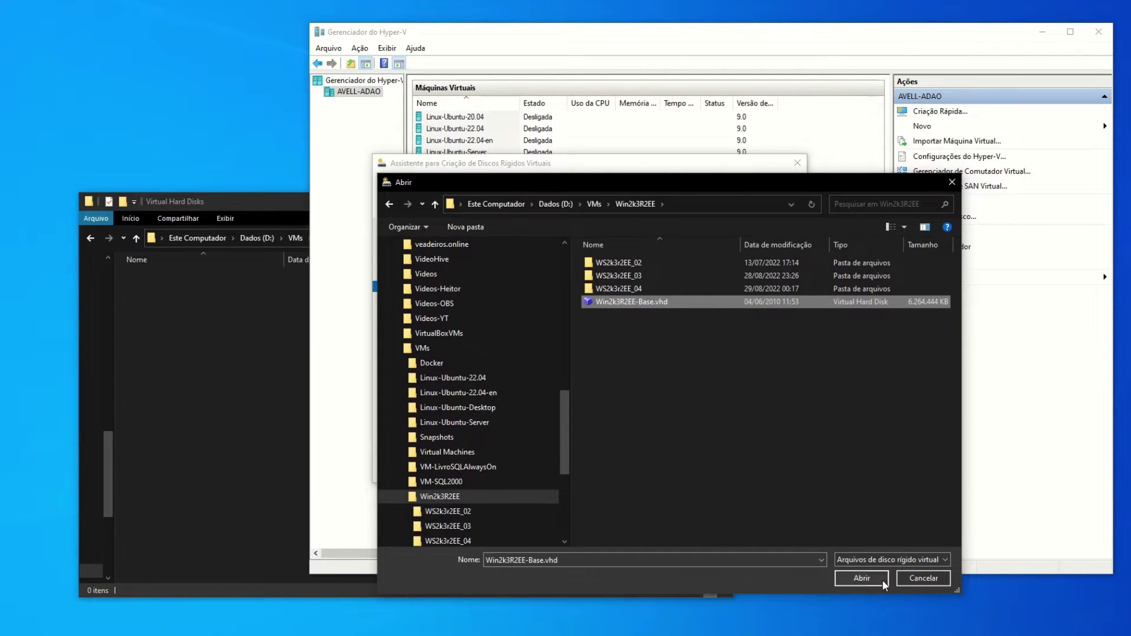
pyautogui.click(868, 570)
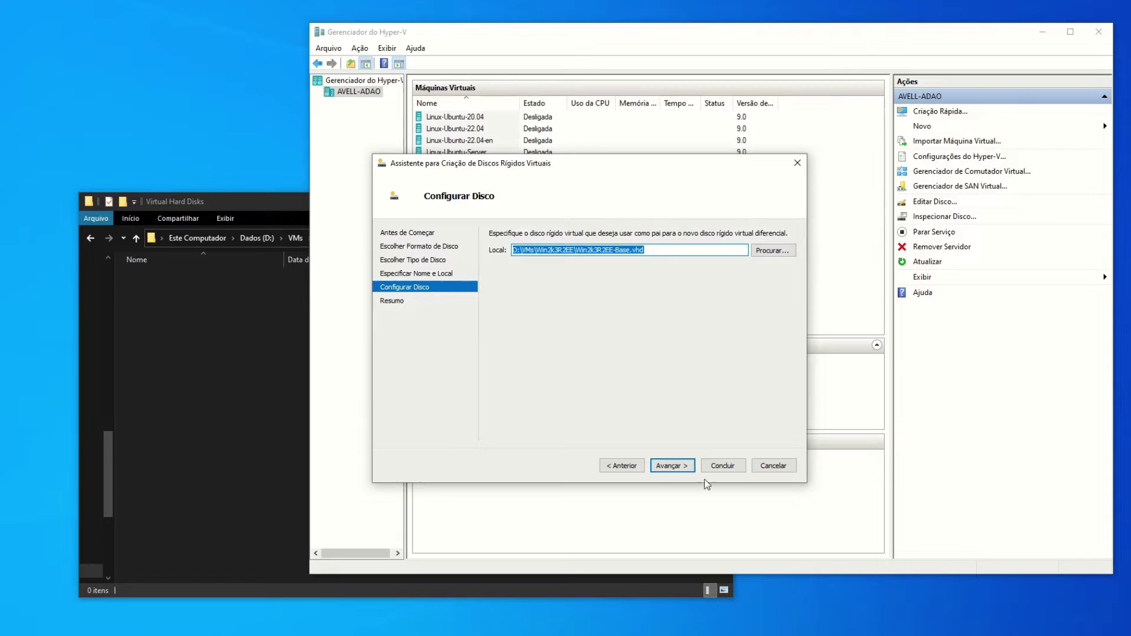
pyautogui.click(683, 468)
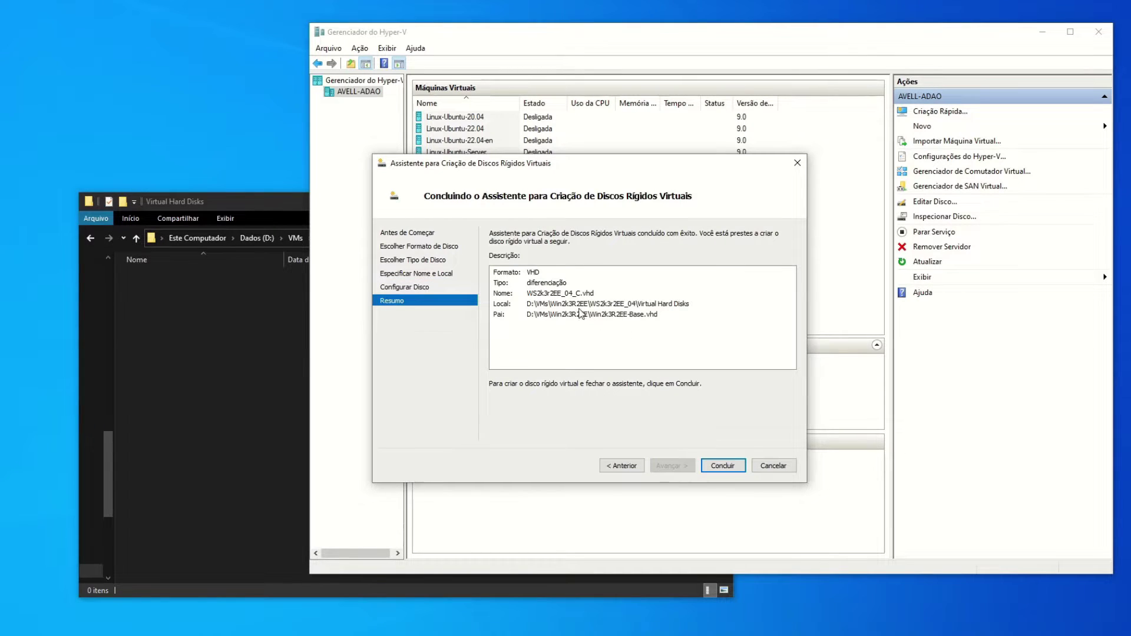
pyautogui.click(721, 466)
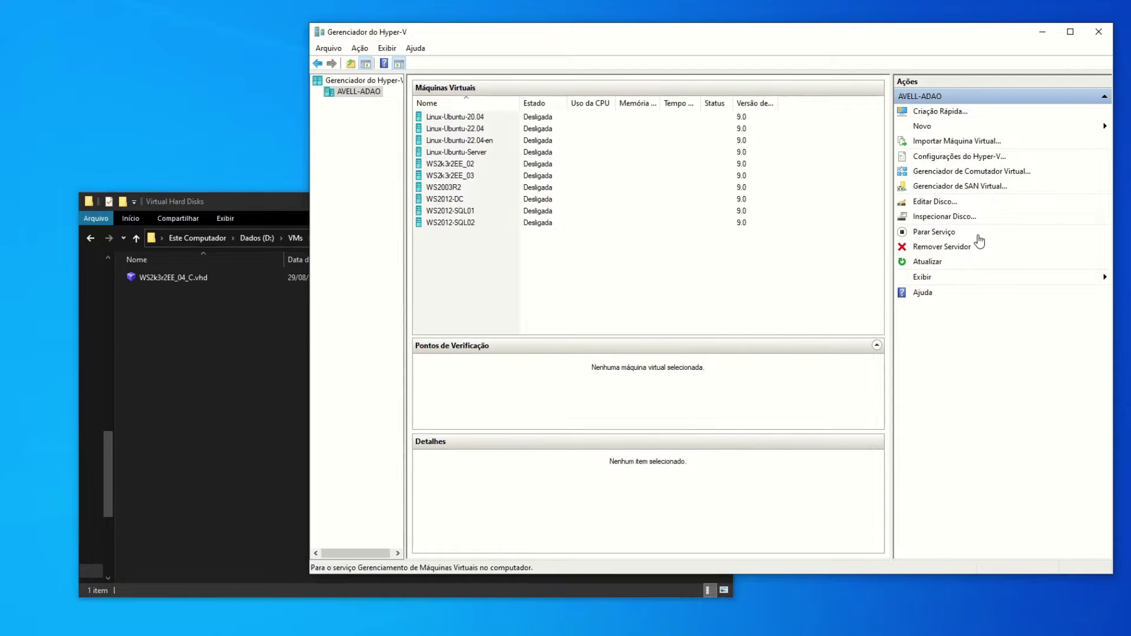
# Confirm WS2k3r2EE_04_C.vhd exists in Explorer, then launch the New Virtual Machine wizard.
pyautogui.click(207, 379)
pyautogui.click(192, 281)
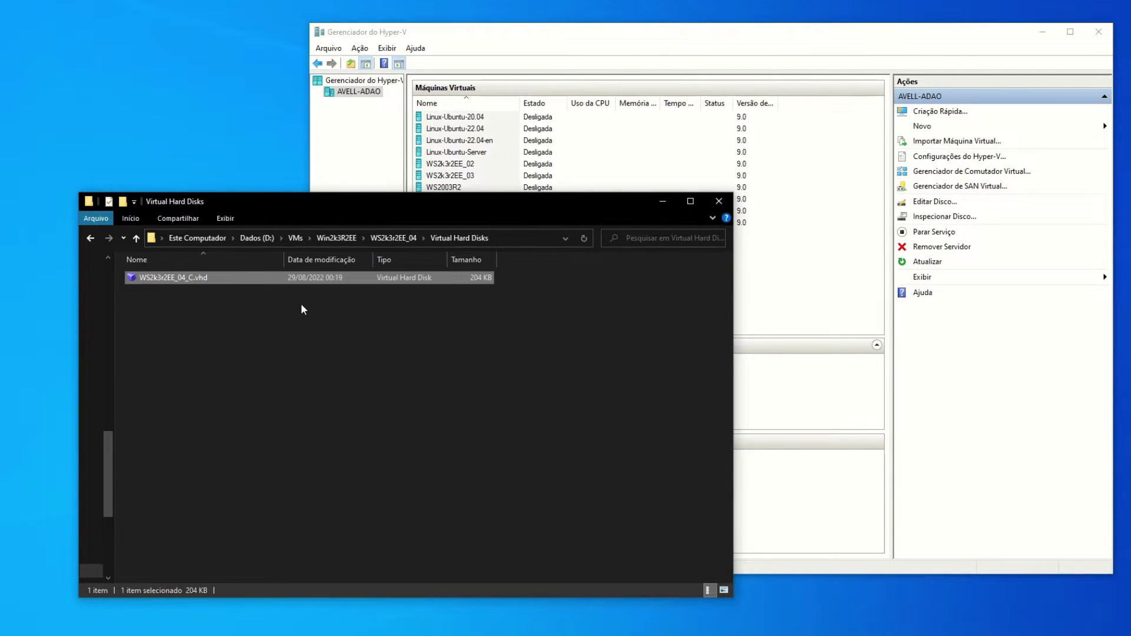
pyautogui.click(306, 339)
pyautogui.moveTo(400, 208); pyautogui.dragTo(341, 238)
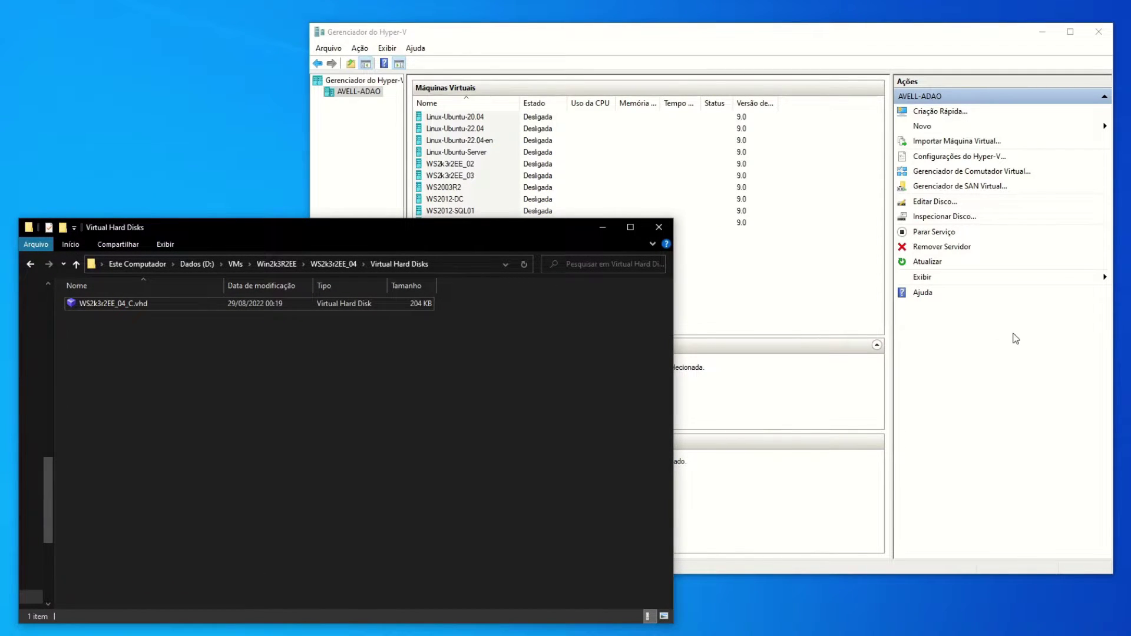
pyautogui.click(945, 333)
pyautogui.click(939, 128)
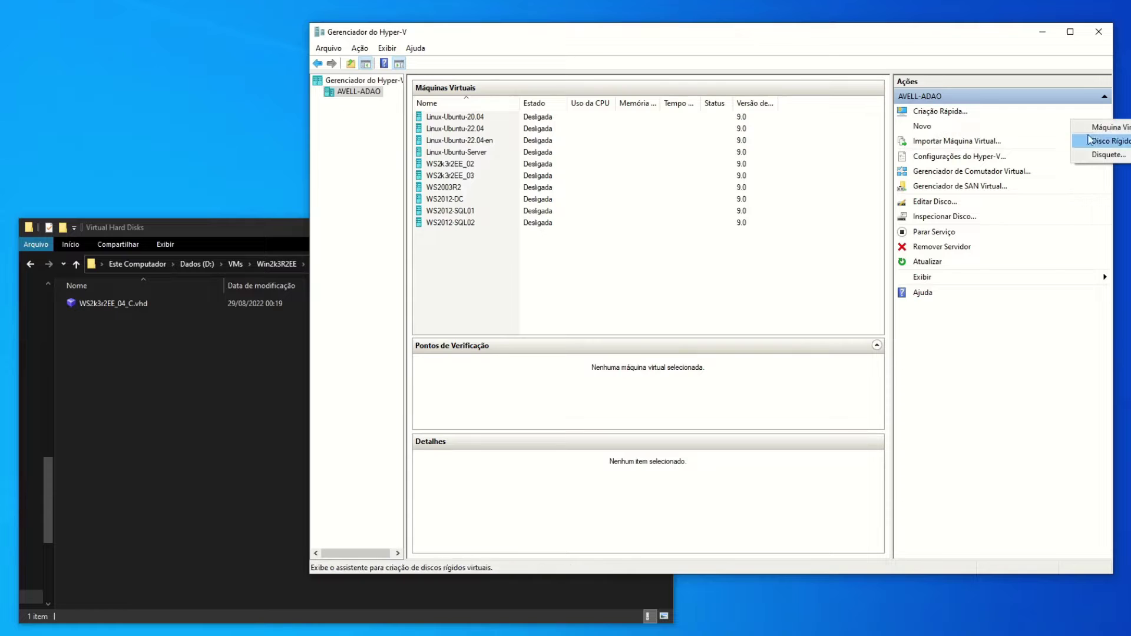
pyautogui.click(1096, 126)
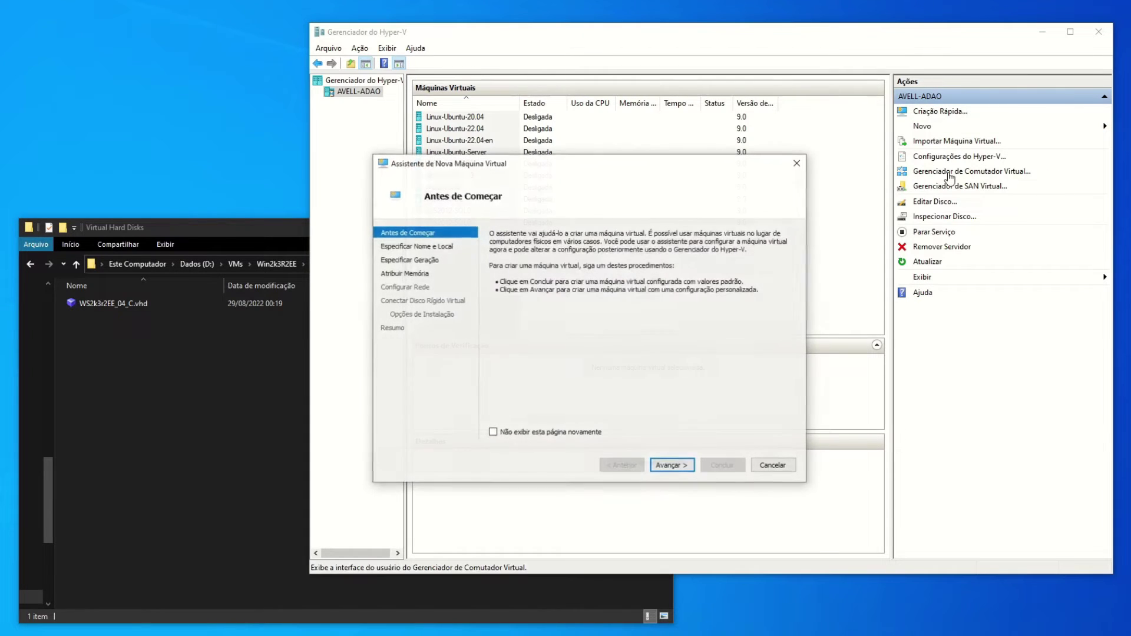
# Name the new virtual machine WS2k3r2EE_04, copying the name from its Explorer folder.
pyautogui.click(670, 466)
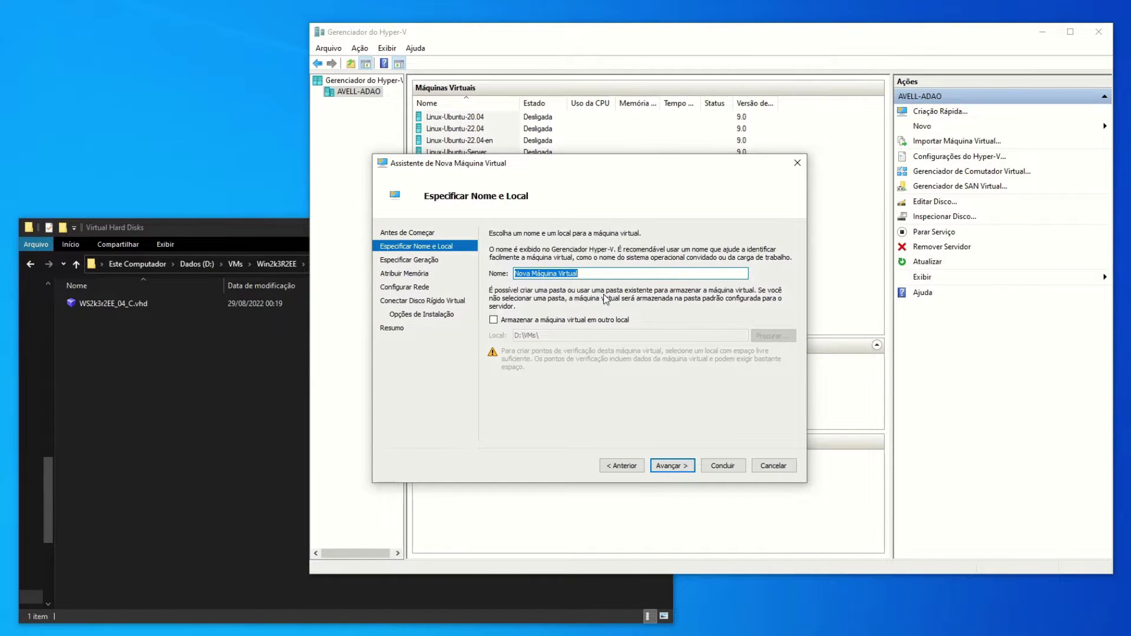
pyautogui.click(238, 355)
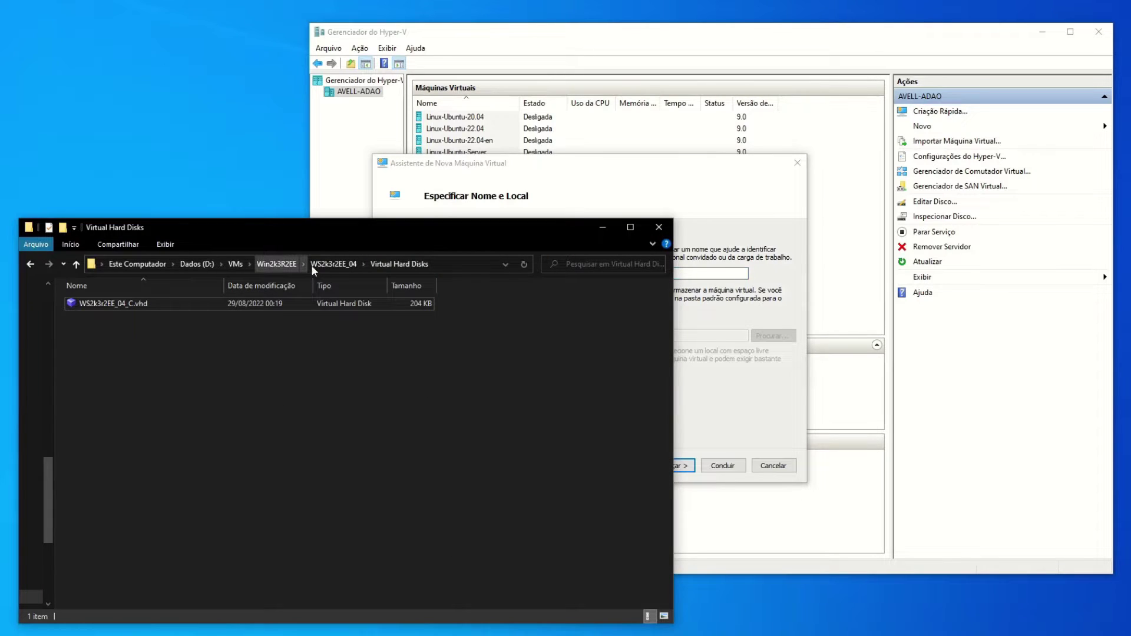
pyautogui.click(286, 262)
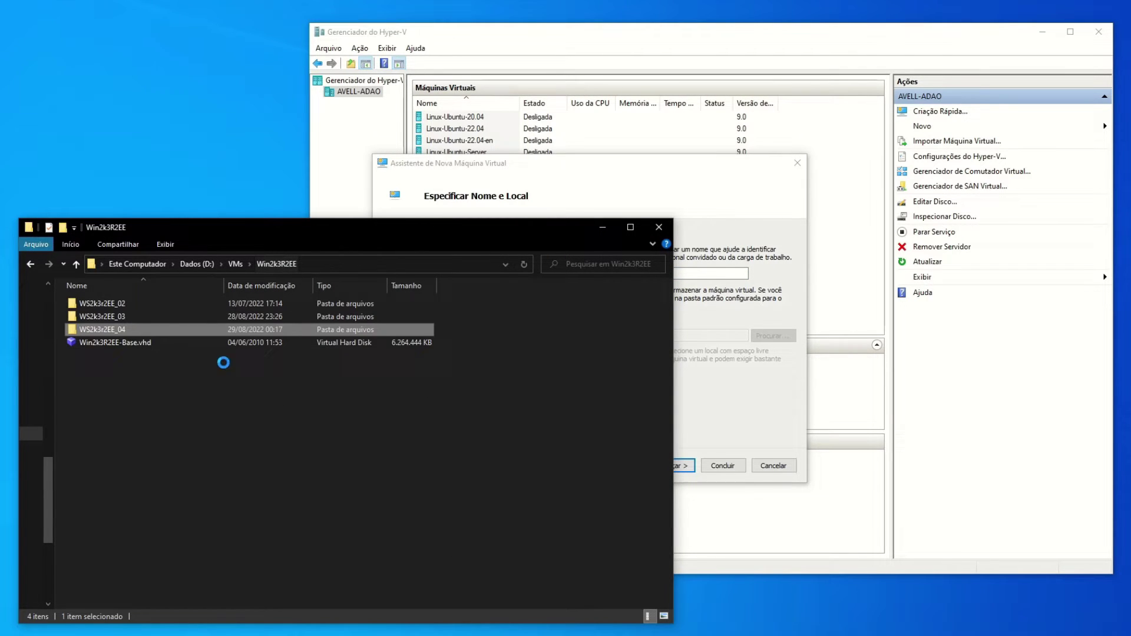
pyautogui.click(116, 331)
pyautogui.hotkey('ctrl', 'c')
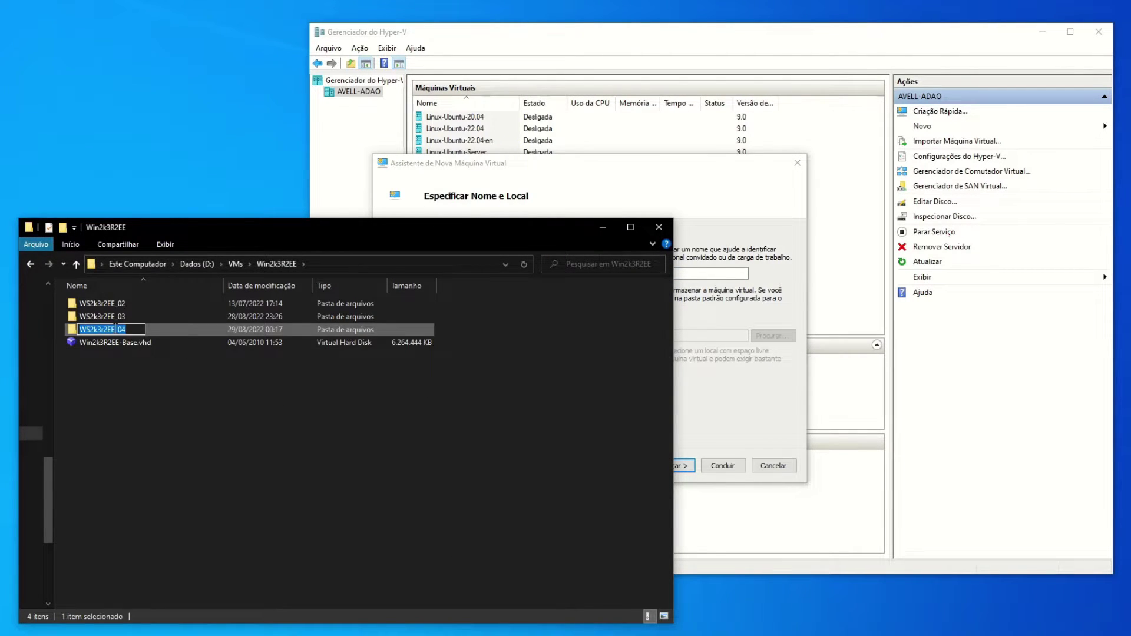
pyautogui.click(129, 393)
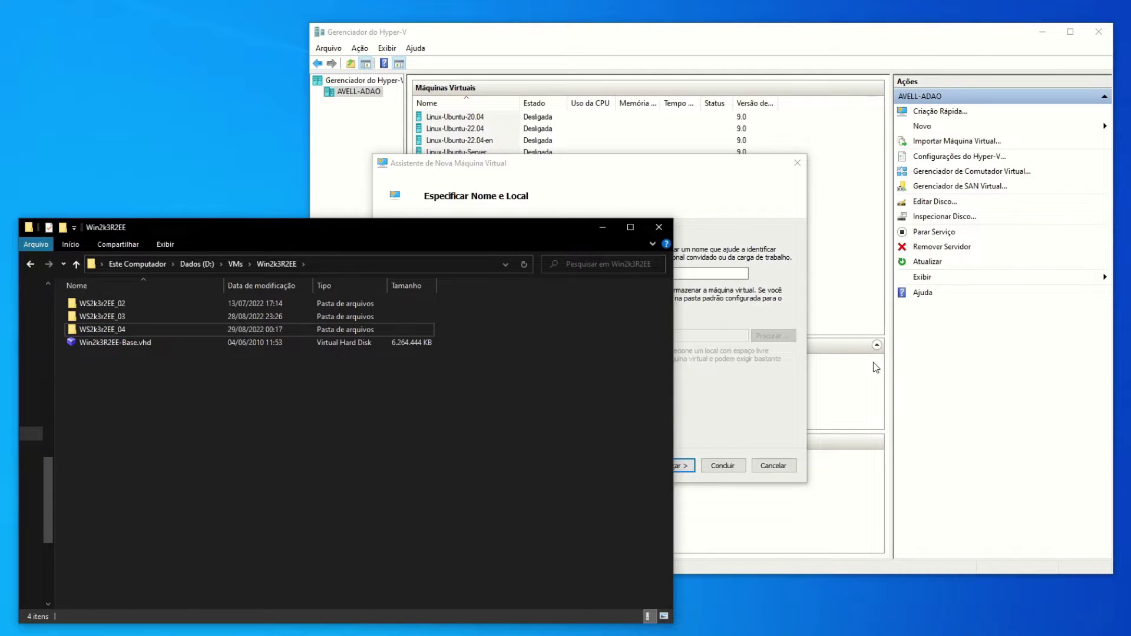
pyautogui.click(707, 186)
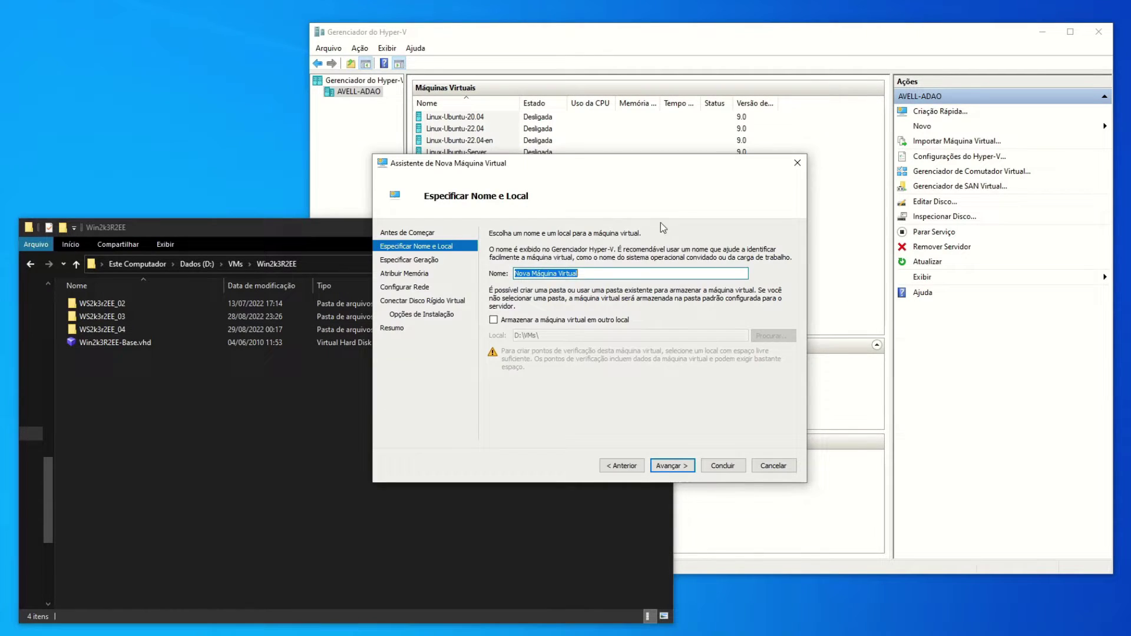
pyautogui.click(591, 275)
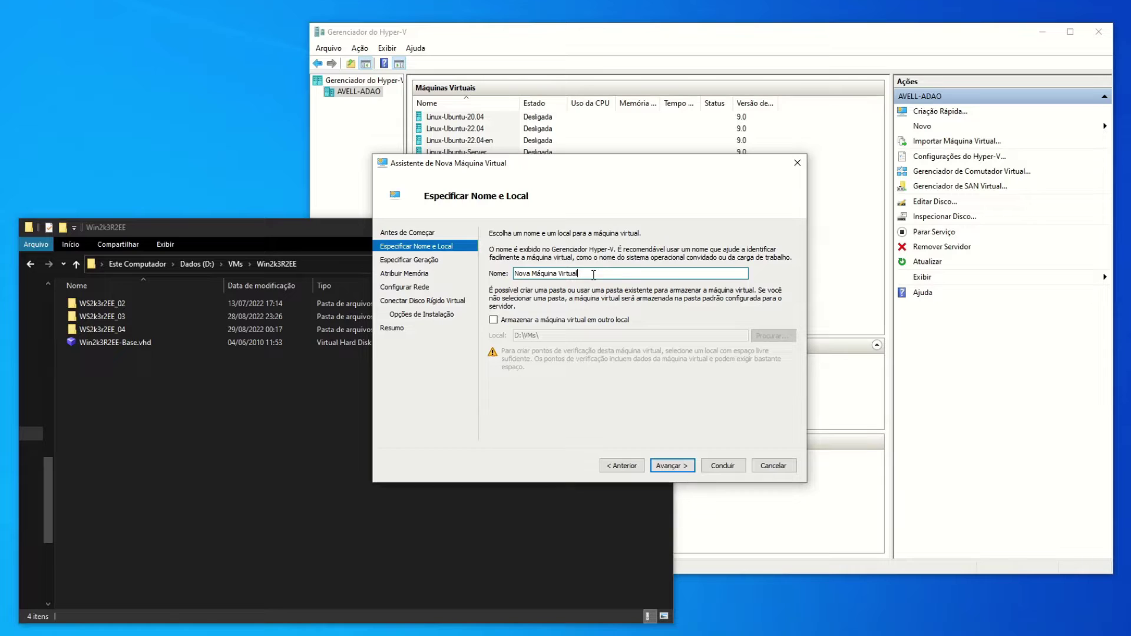
pyautogui.hotkey('ctrl', 'a')
pyautogui.hotkey('ctrl', 'v')
# Store the machine in the custom location D:\VMs\Win2k3R2EE.
pyautogui.click(494, 320)
pyautogui.click(321, 263)
pyautogui.hotkey('ctrl', 'c')
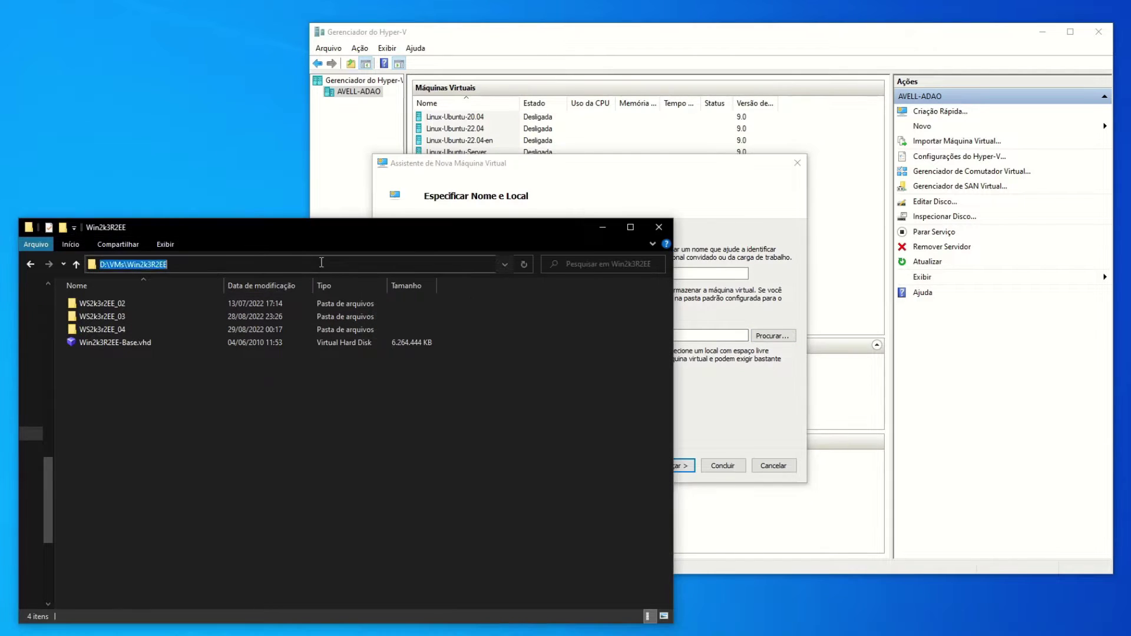
pyautogui.click(682, 380)
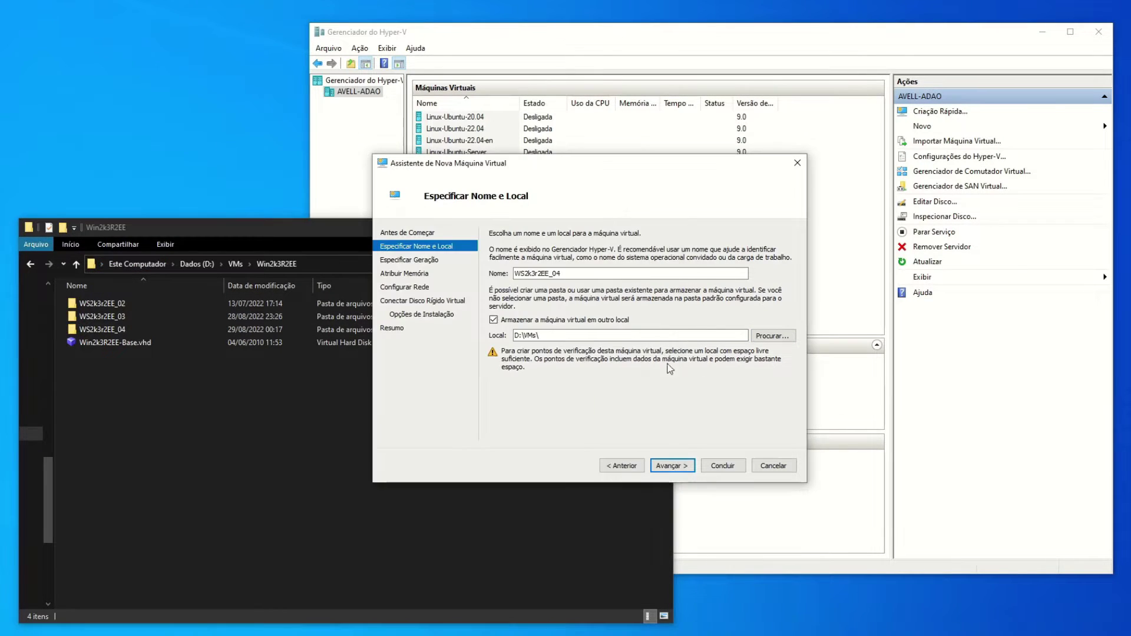
pyautogui.doubleClick(626, 335)
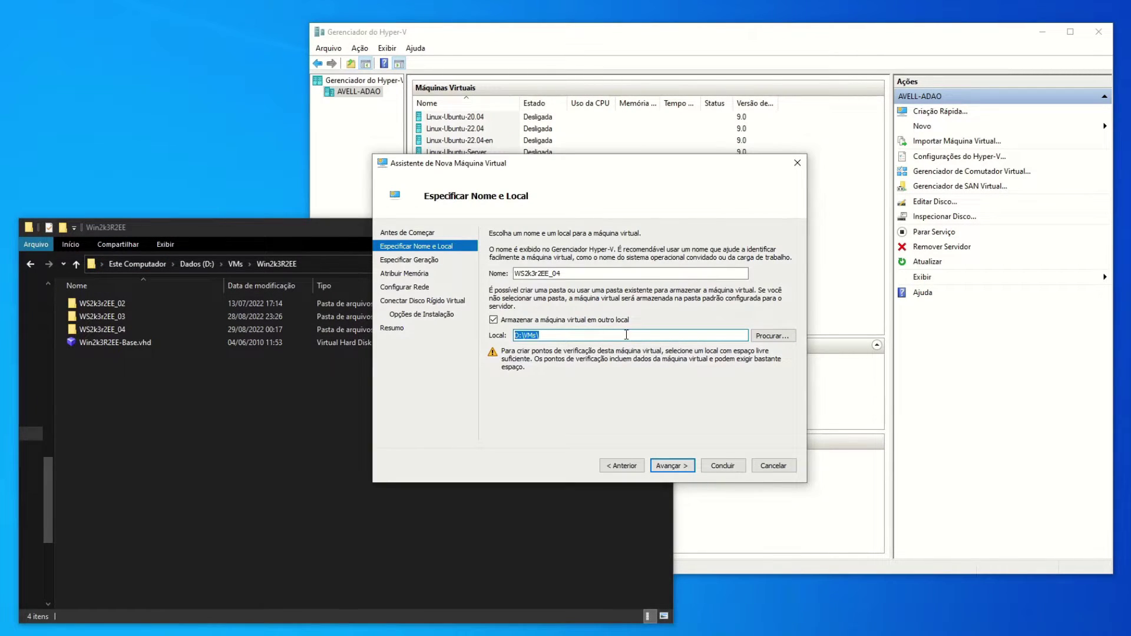
pyautogui.hotkey('ctrl', 'v')
pyautogui.click(677, 465)
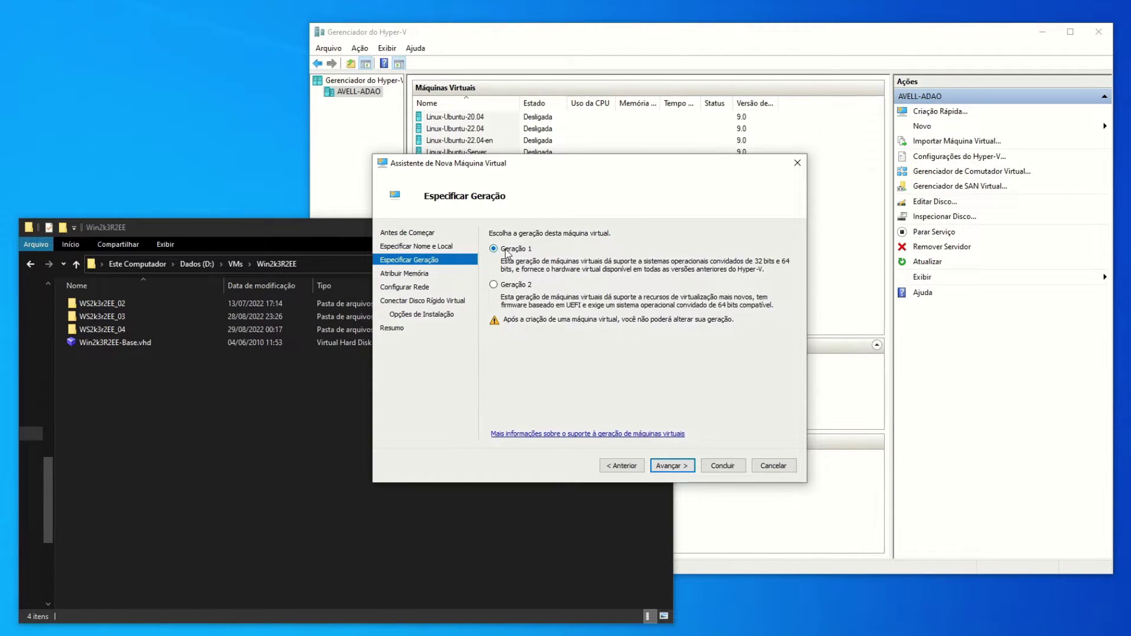
# Accept Generation 1, the default memory and an unconnected network.
pyautogui.click(680, 465)
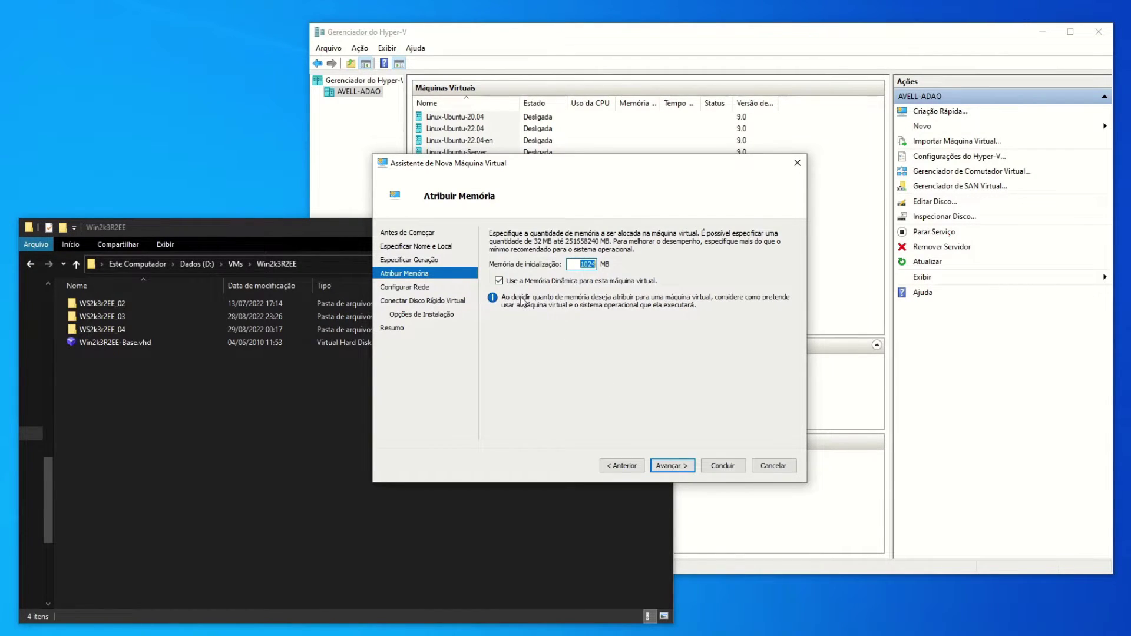
pyautogui.click(684, 467)
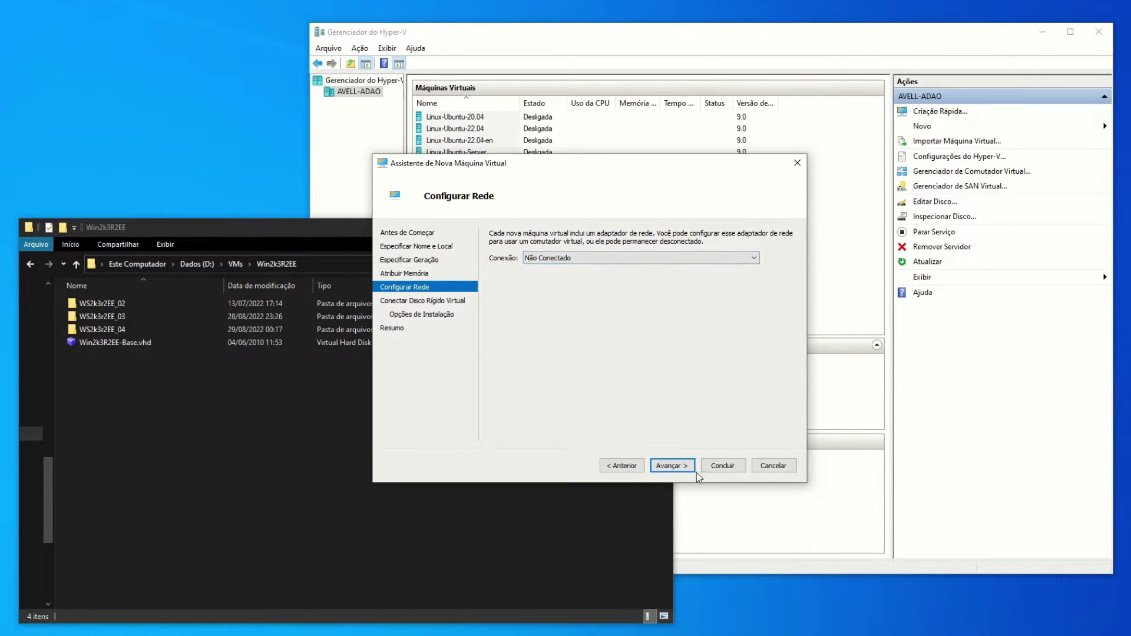
pyautogui.click(671, 466)
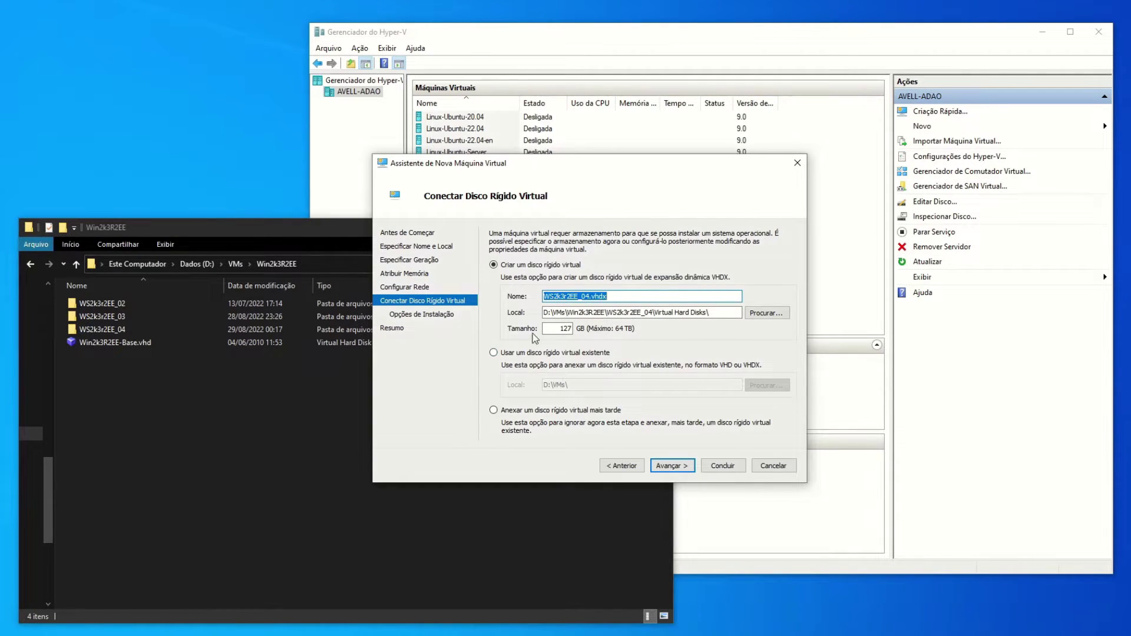
# Attach the existing WS2k3r2EE_04\Virtual Hard Disks\WS2k3r2EE_04_C.vhd and finish creating the machine.
pyautogui.click(505, 353)
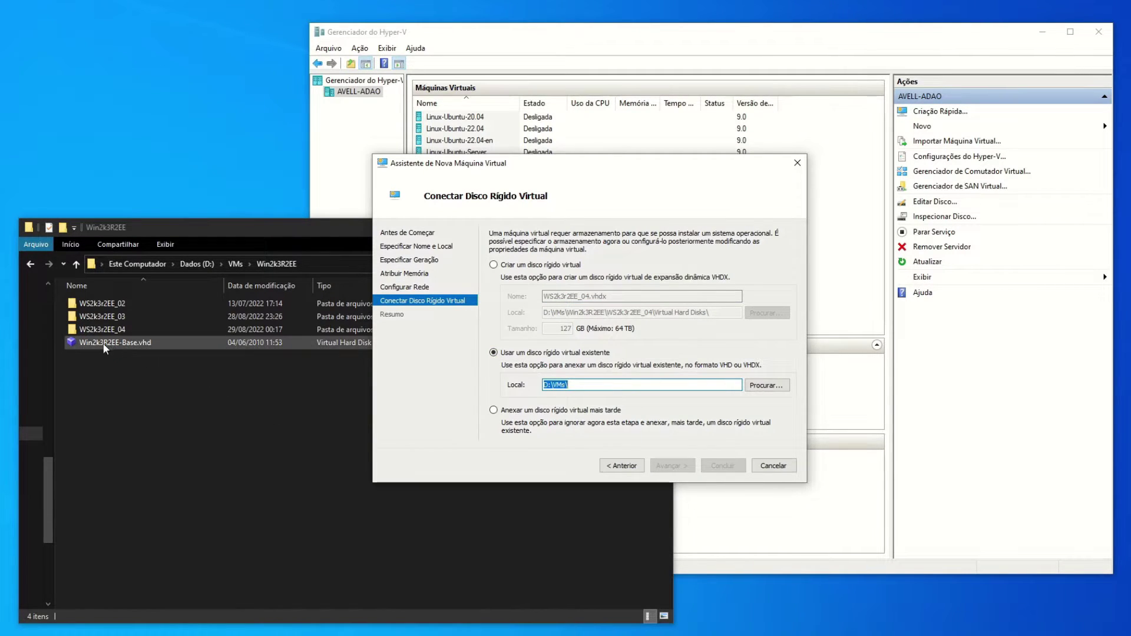
pyautogui.click(134, 399)
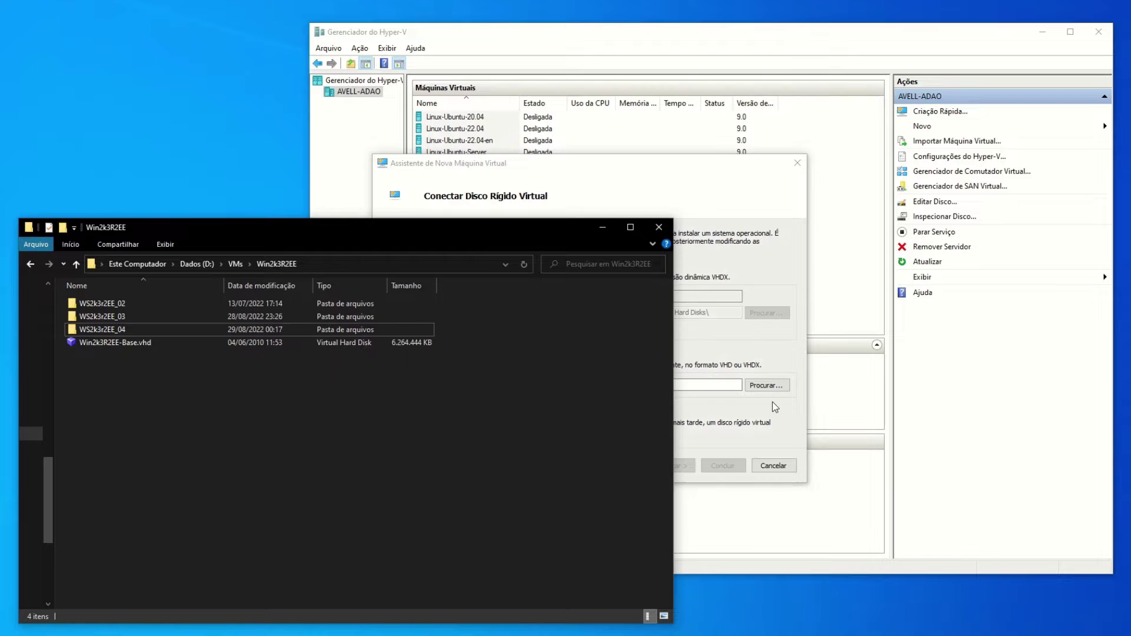
pyautogui.click(770, 357)
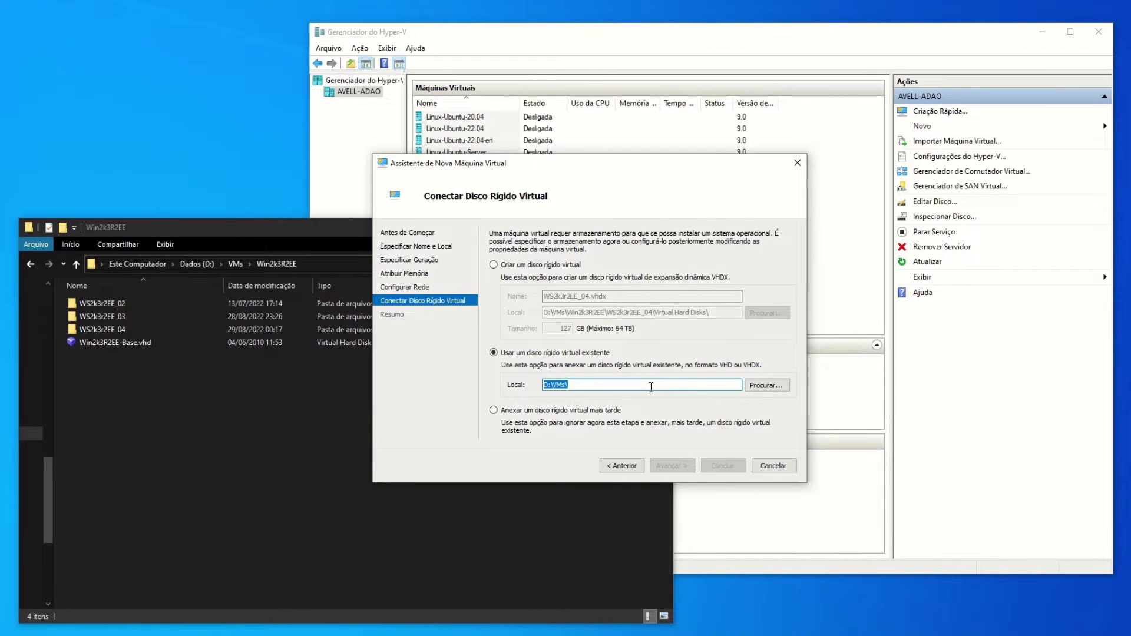
pyautogui.hotkey('ctrl', 'v')
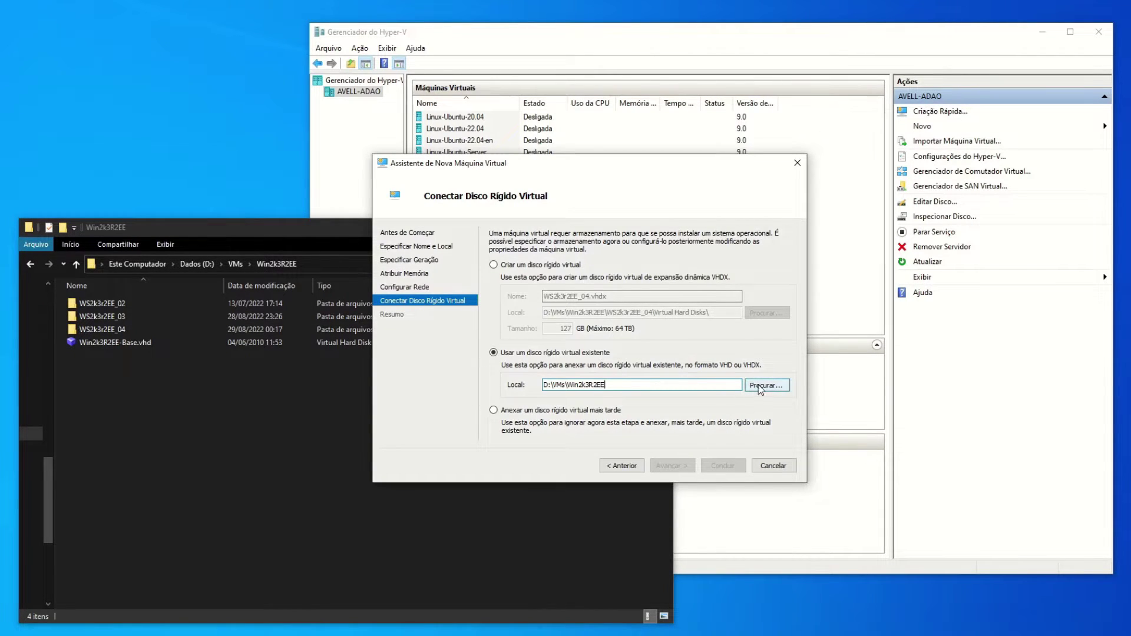
pyautogui.click(760, 386)
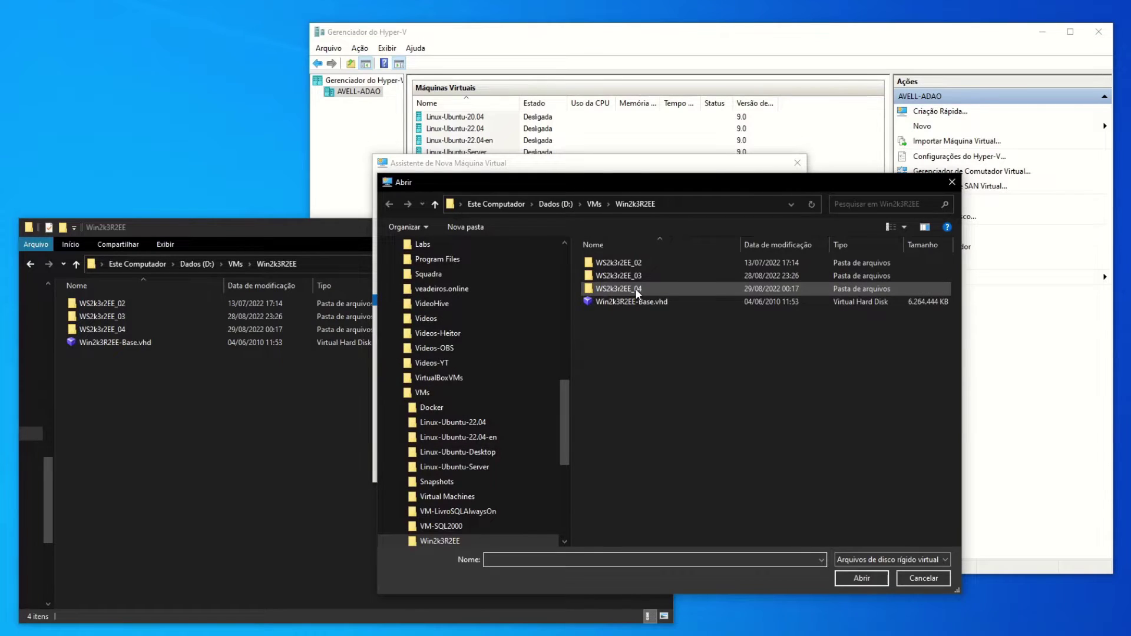
pyautogui.doubleClick(619, 288)
pyautogui.doubleClick(632, 263)
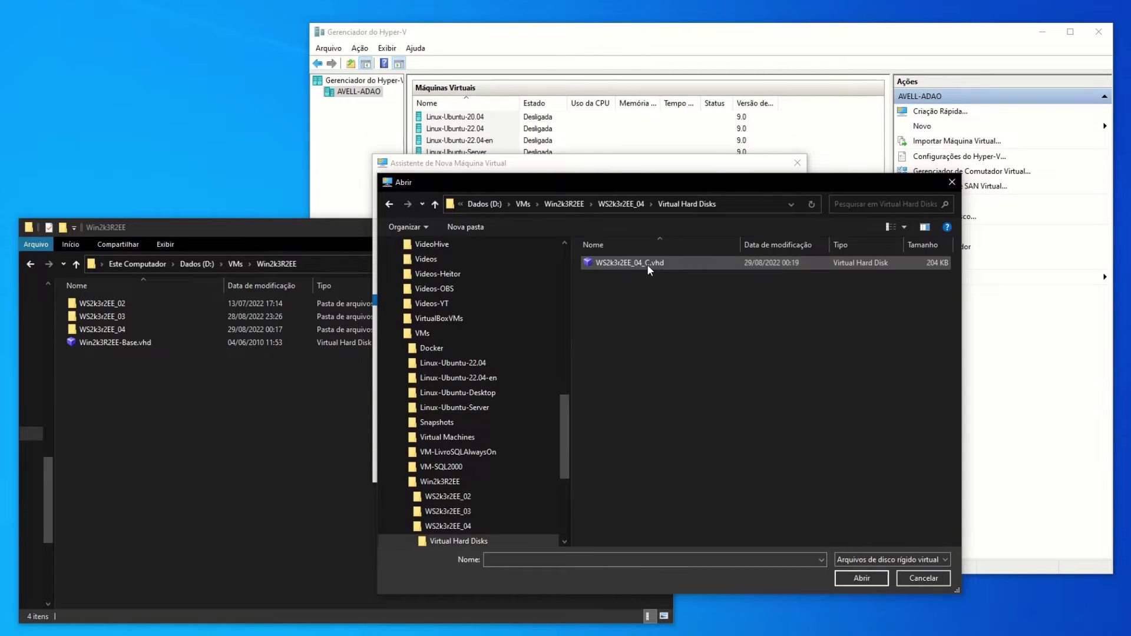
pyautogui.click(647, 264)
pyautogui.click(862, 579)
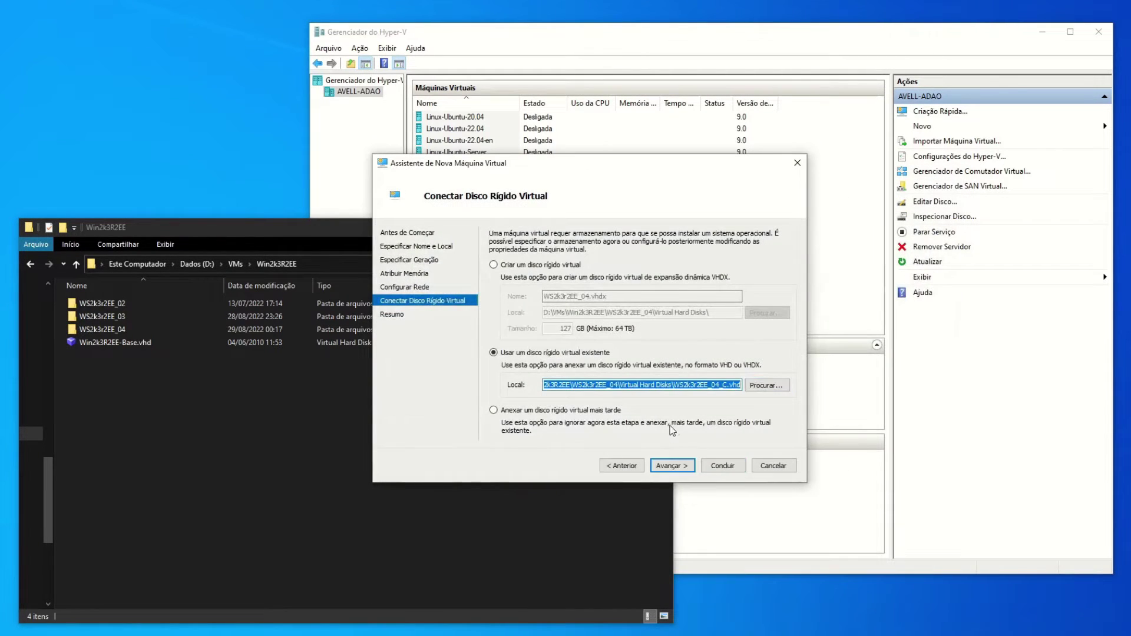
pyautogui.click(675, 466)
pyautogui.click(729, 470)
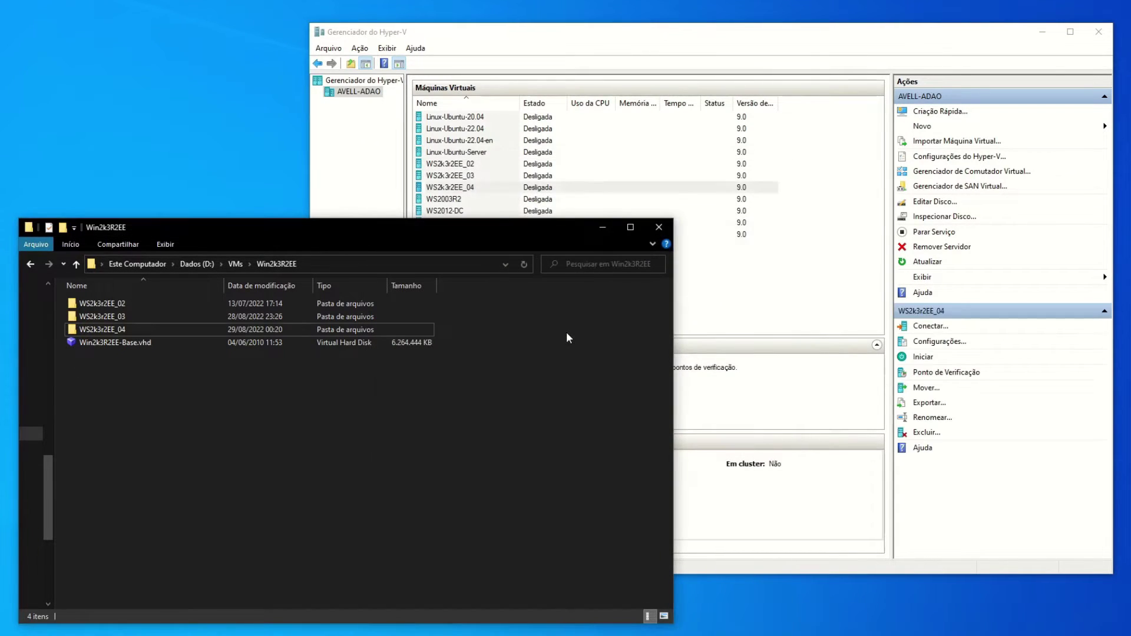
# Inspect WS2k3r2EE_04_C.vhd in Explorer, then select WS2k3r2EE_04 in Hyper-V Manager to view its details.
pyautogui.doubleClick(121, 329)
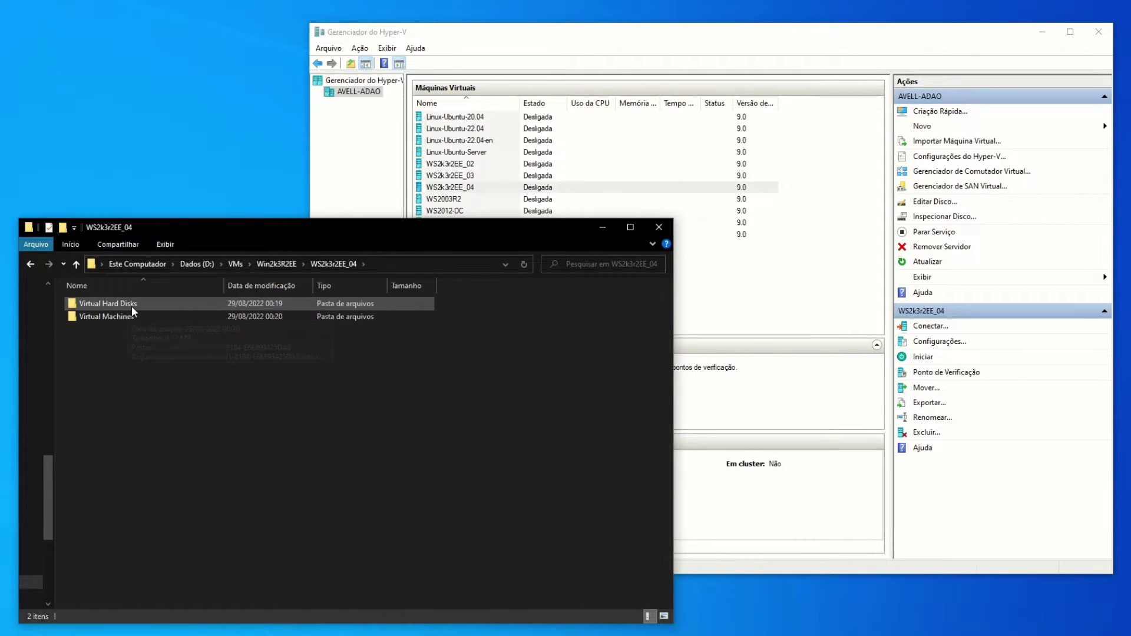
pyautogui.doubleClick(122, 305)
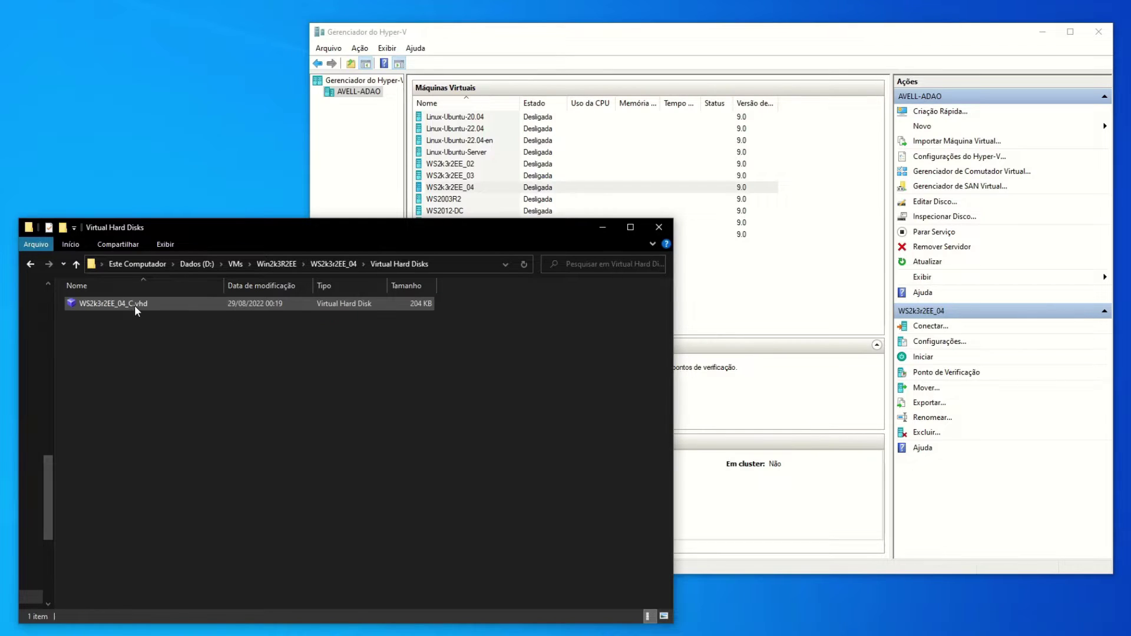
pyautogui.click(143, 306)
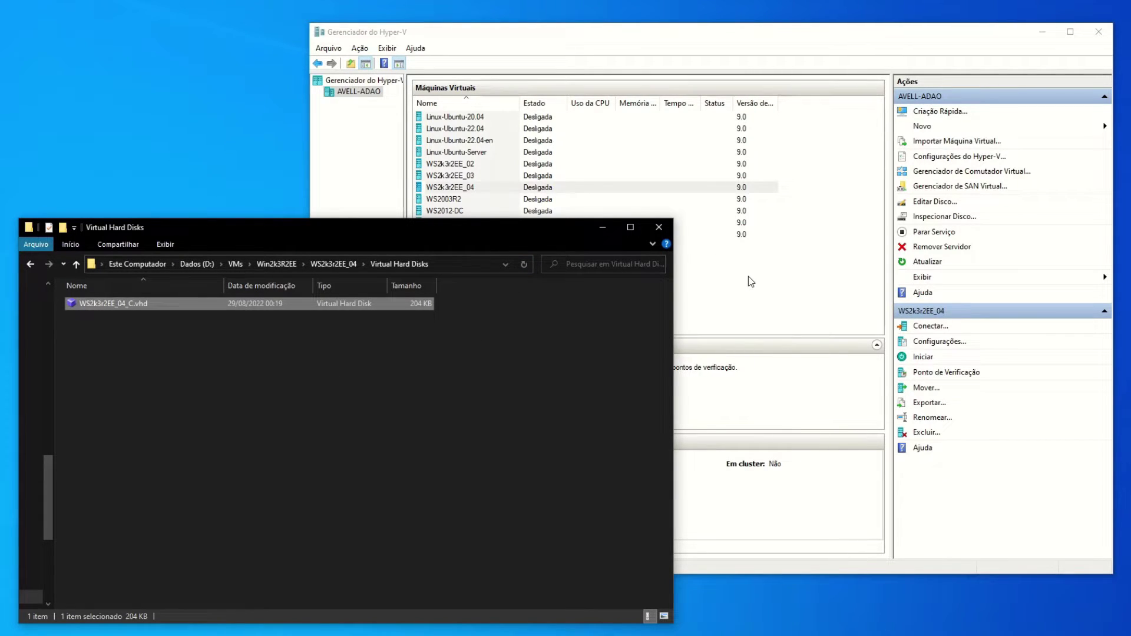
pyautogui.click(337, 263)
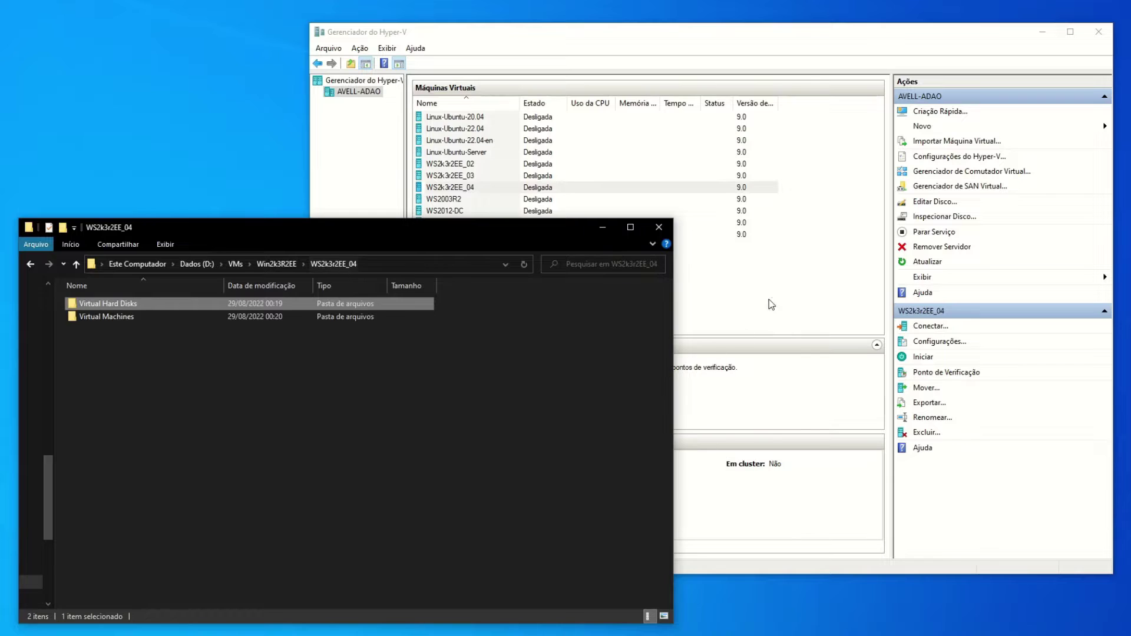
pyautogui.click(776, 294)
pyautogui.click(468, 189)
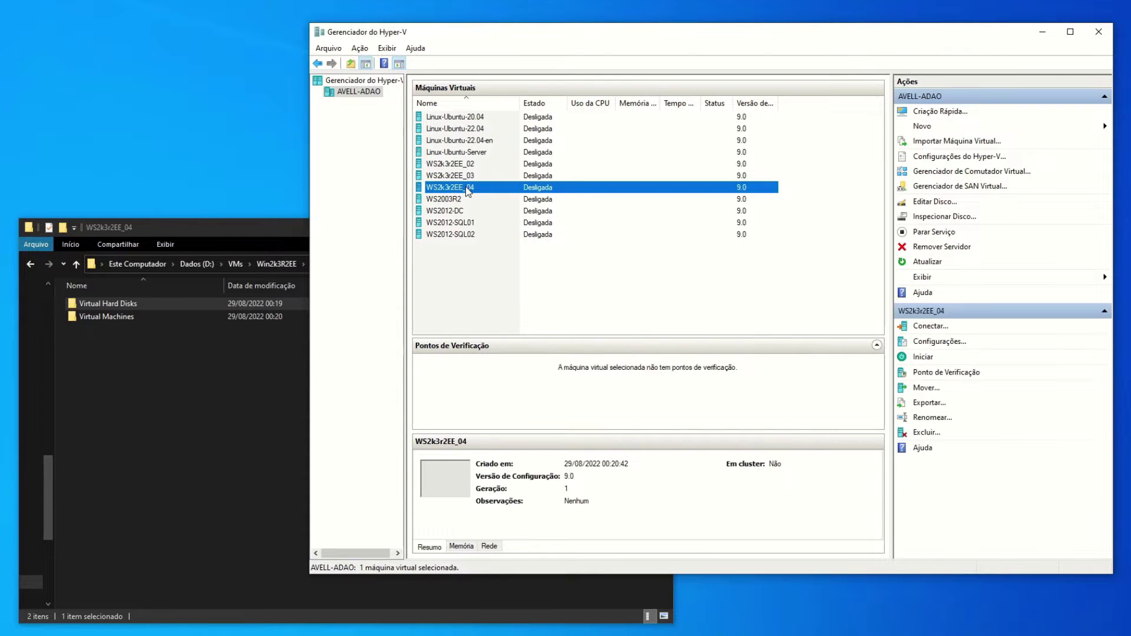
# Checkpoint WS2k3r2EE_04, connect to its console, and minimize Hyper-V Manager.
pyautogui.rightClick(468, 188)
pyautogui.click(518, 246)
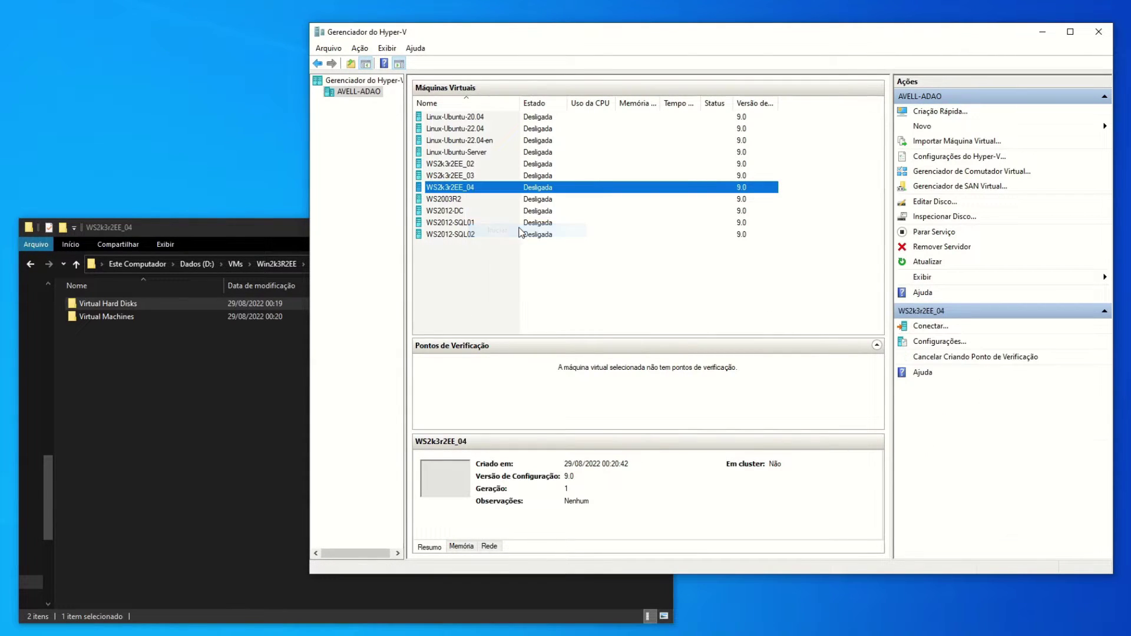
pyautogui.rightClick(471, 191)
pyautogui.click(525, 194)
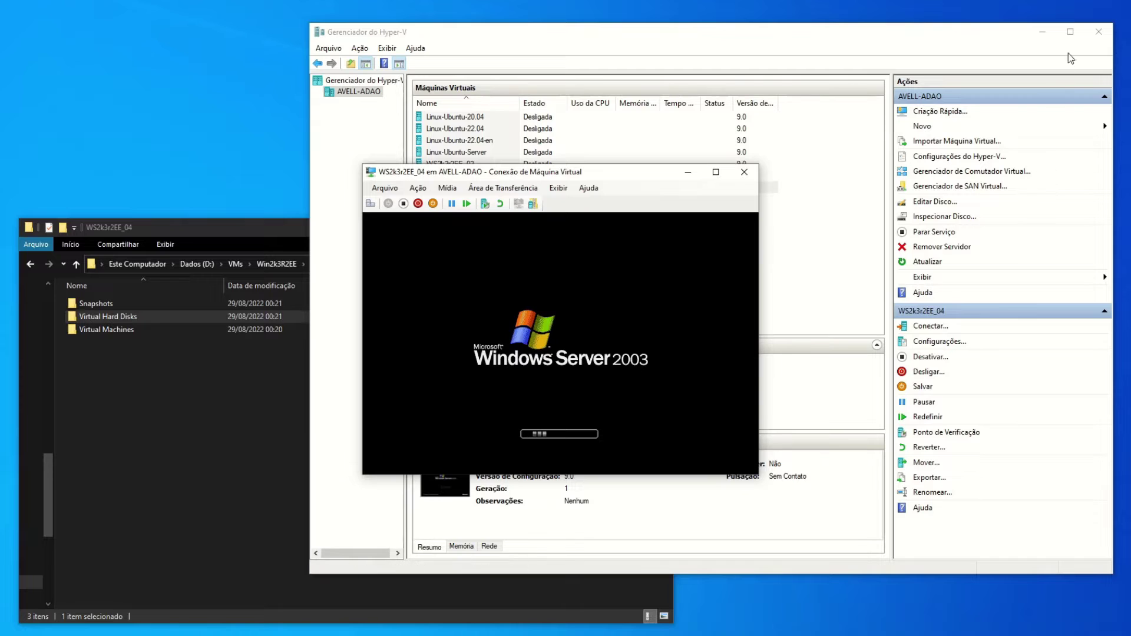
pyautogui.click(1042, 33)
# Drag the WS2k3r2EE_04 console window to the upper right of the screen.
pyautogui.moveTo(549, 175); pyautogui.dragTo(887, 93)
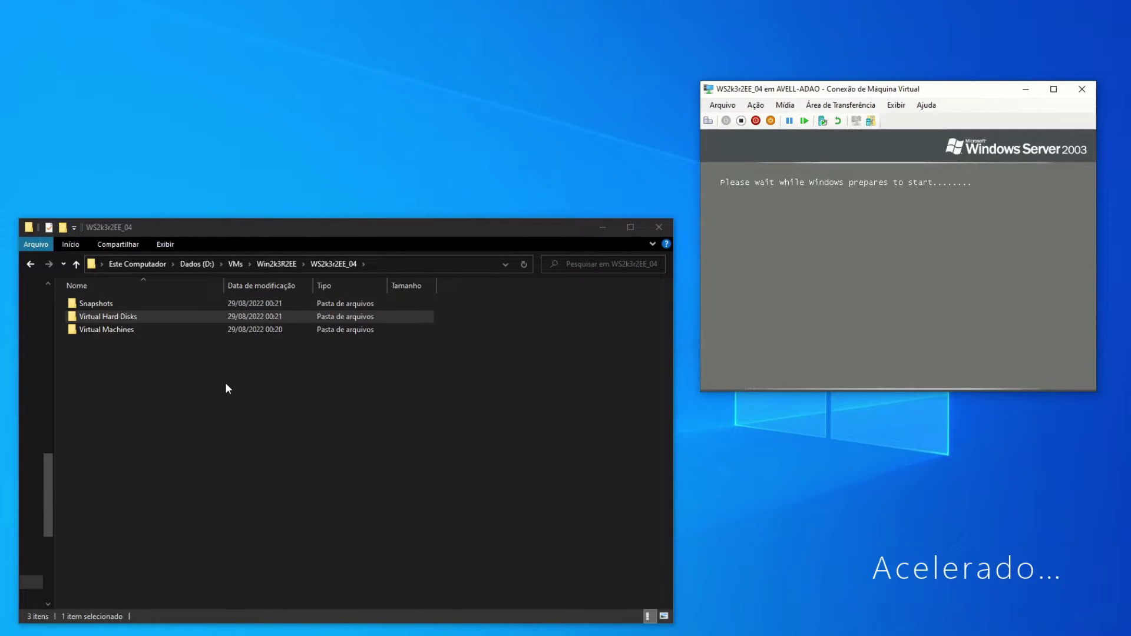
# Open Virtual Hard Disks in Explorer to check the AVHD size, and rearrange the windows.
pyautogui.doubleClick(136, 316)
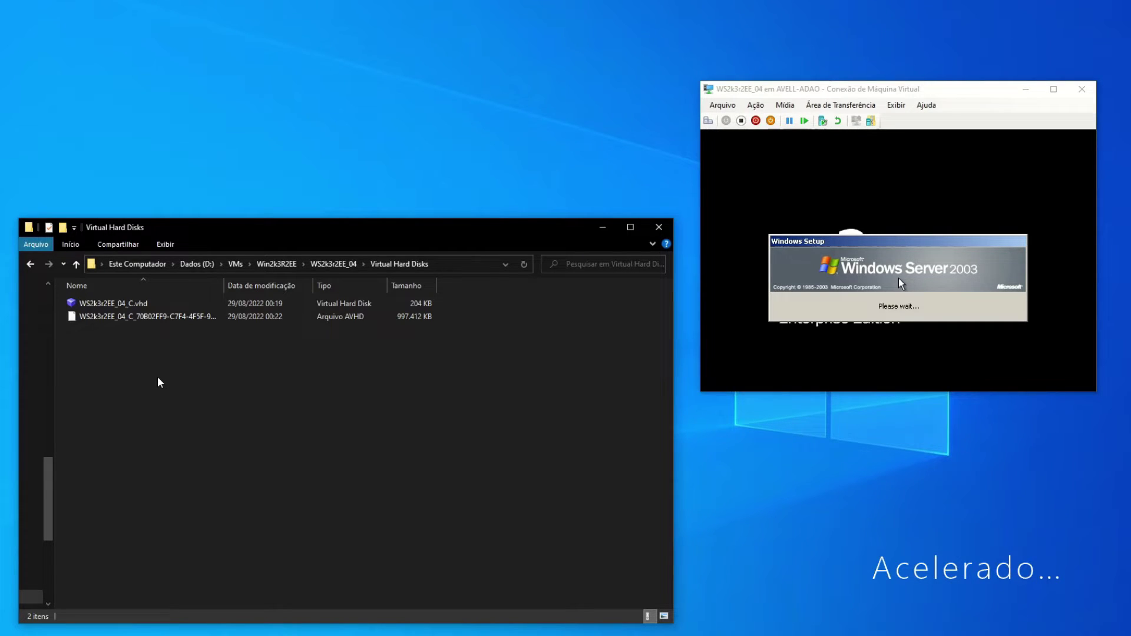
pyautogui.click(181, 316)
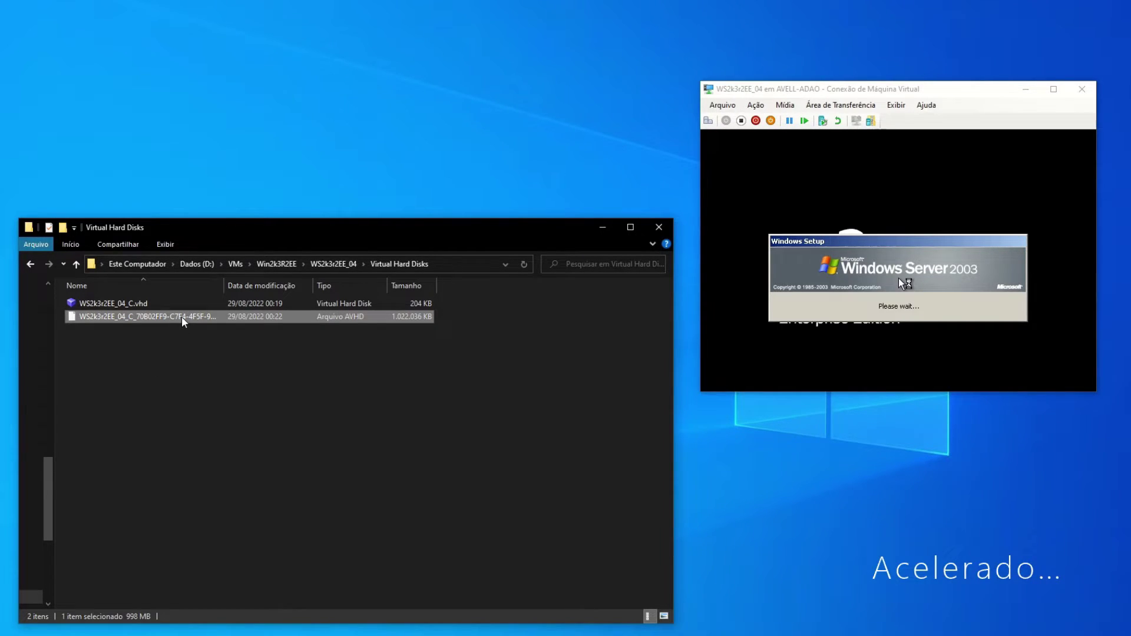
pyautogui.click(167, 372)
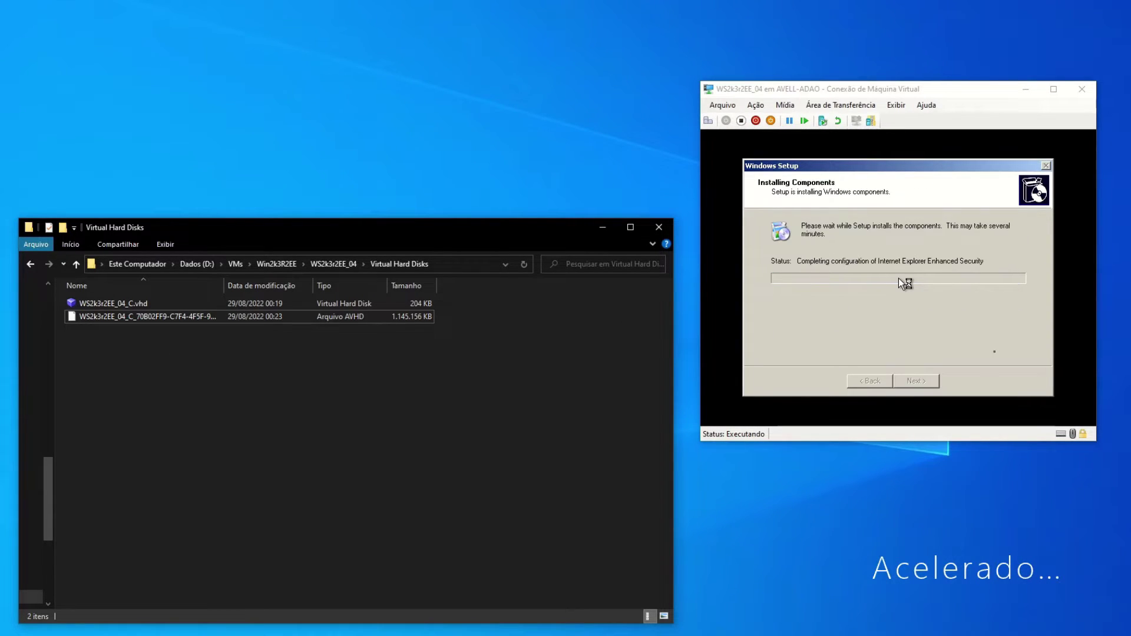
pyautogui.press('super+alt+d')
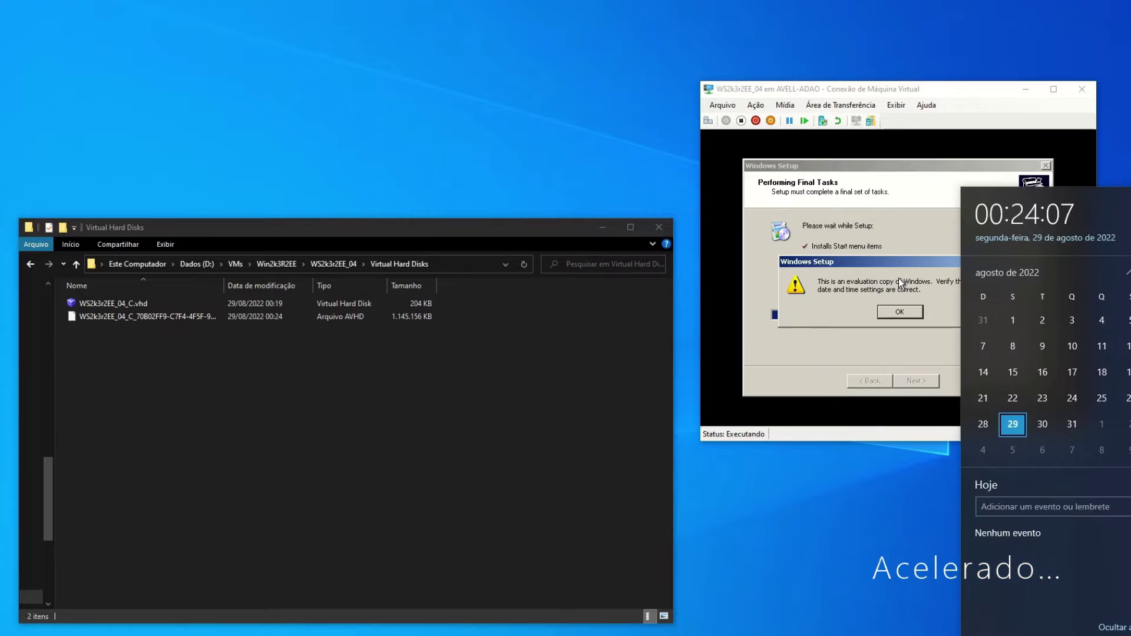
pyautogui.moveTo(672, 480); pyautogui.dragTo(469, 478)
pyautogui.moveTo(941, 95); pyautogui.dragTo(740, 72)
pyautogui.press('super+alt+d')
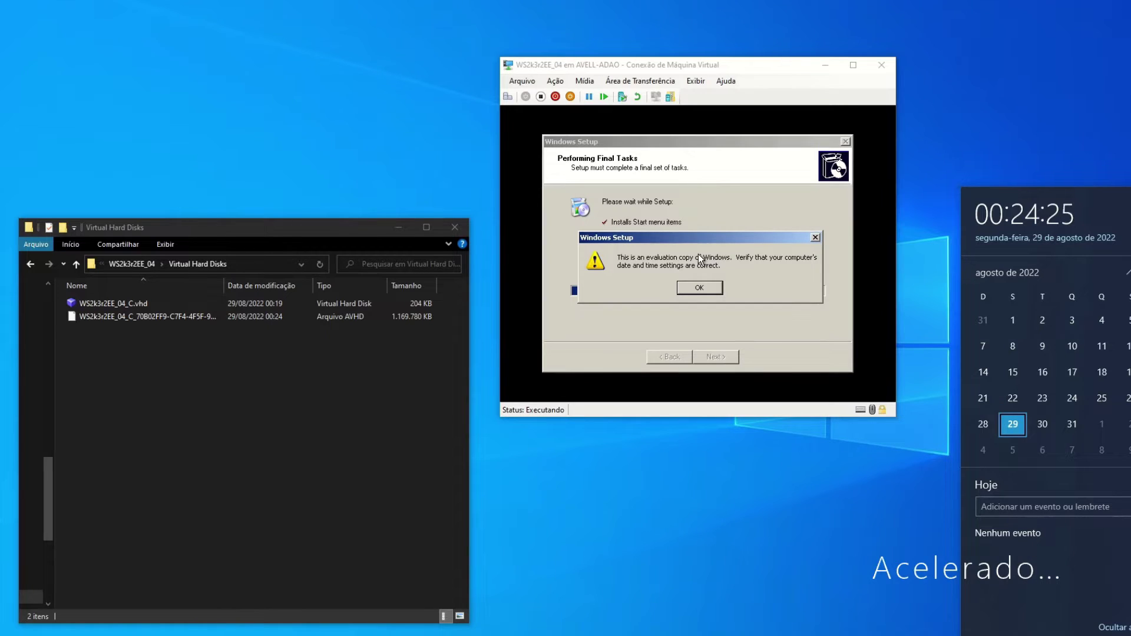
# Dismiss the guest's evaluation-date warning and close Date and Time Properties.
pyautogui.click(698, 253)
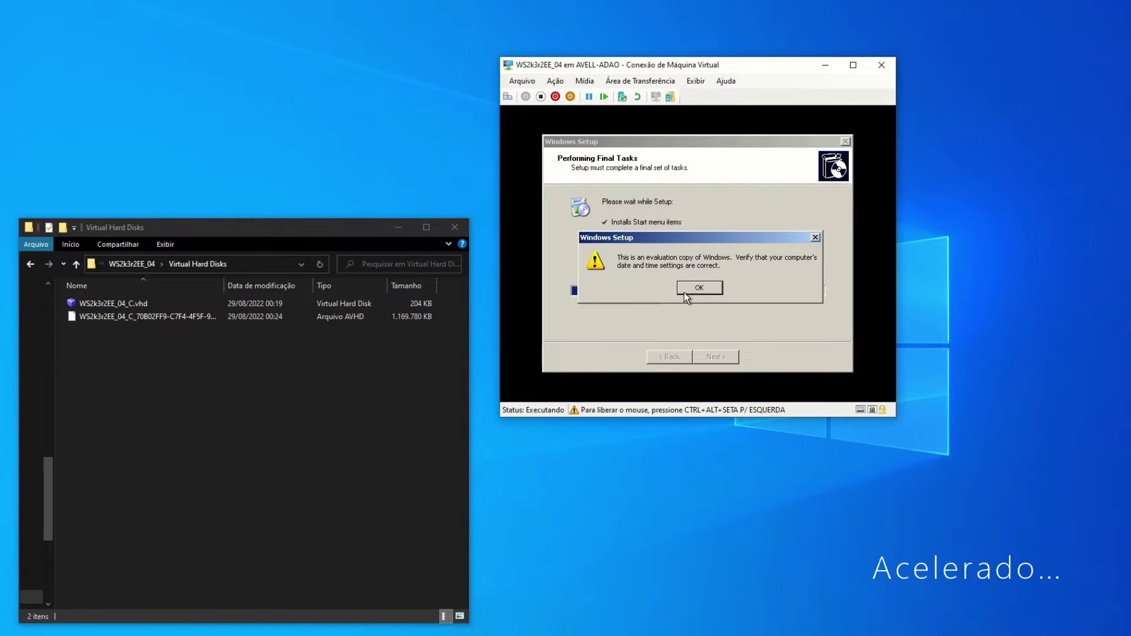
pyautogui.click(684, 291)
pyautogui.click(631, 316)
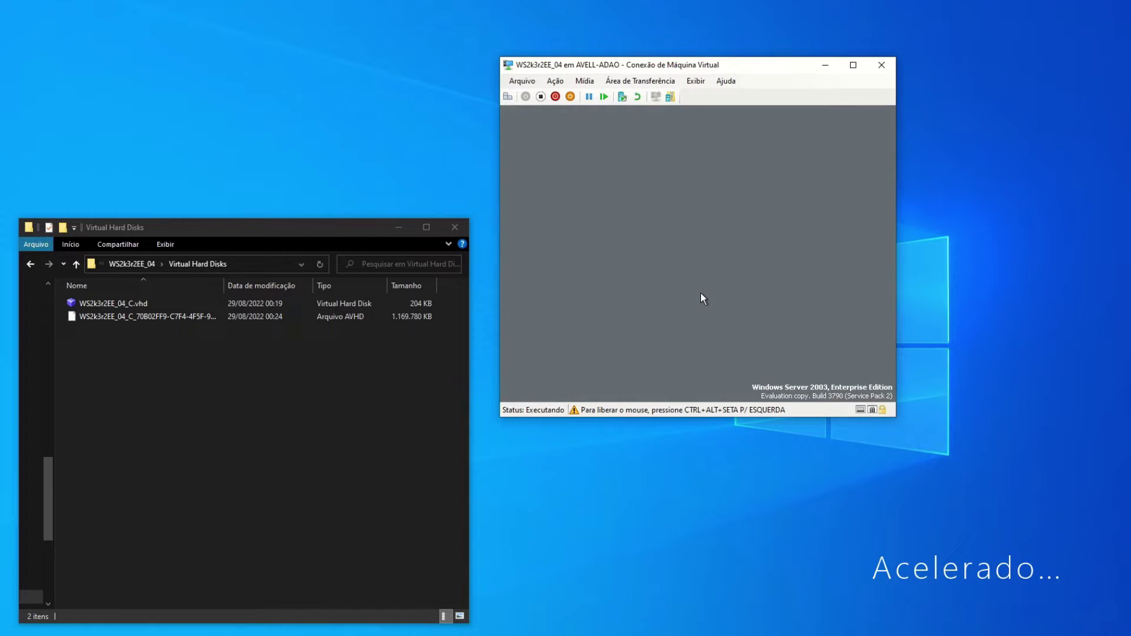
pyautogui.hotkey('ctrl', 'alt', 'Left')
pyautogui.press('super+alt+d')
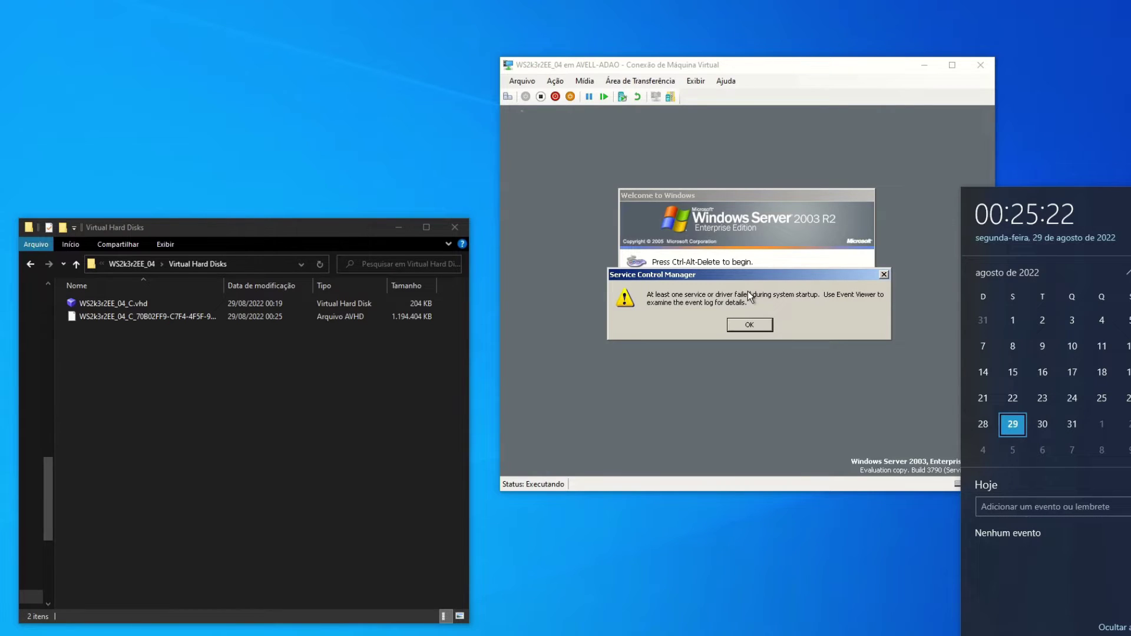
# Dismiss the Service Control Manager failure message and send Ctrl+Alt+Delete to the guest.
pyautogui.click(794, 77)
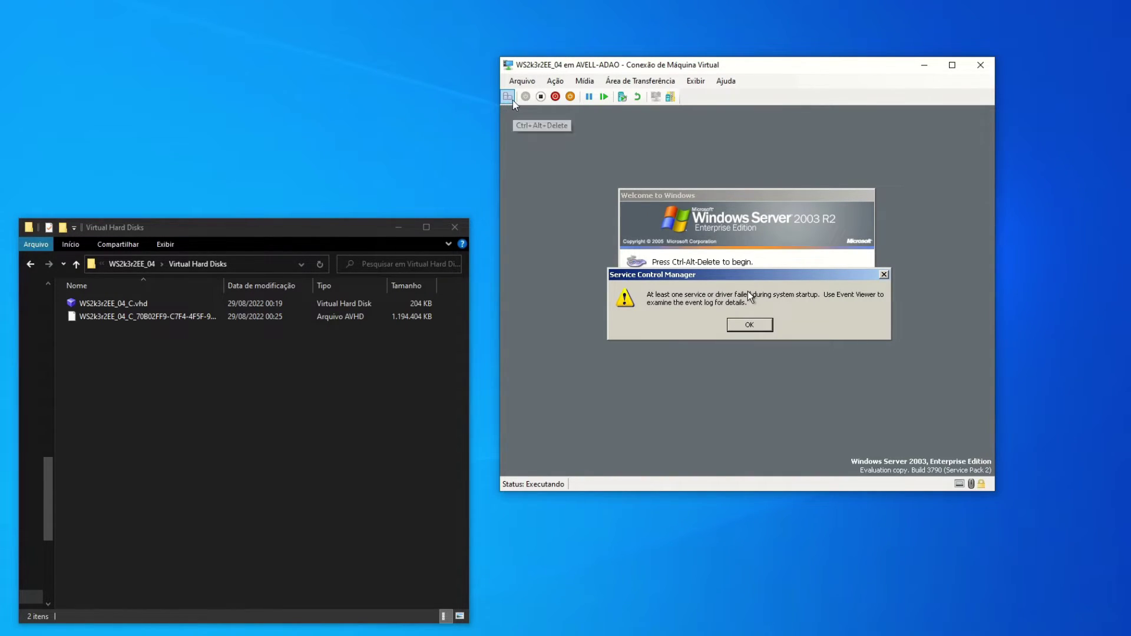
pyautogui.click(790, 327)
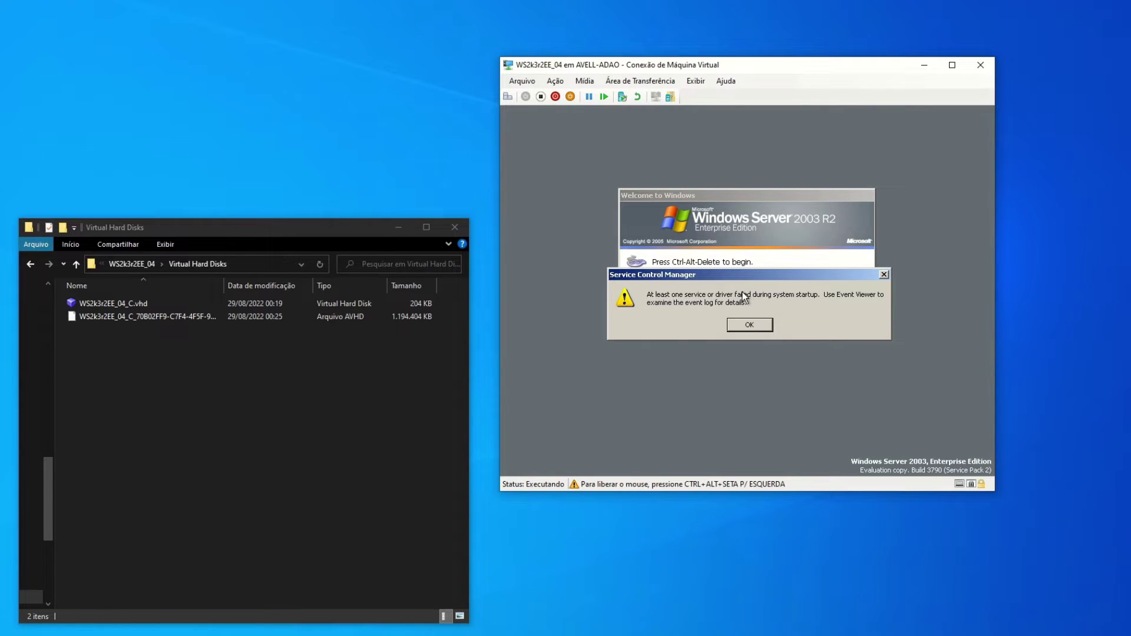
pyautogui.click(758, 330)
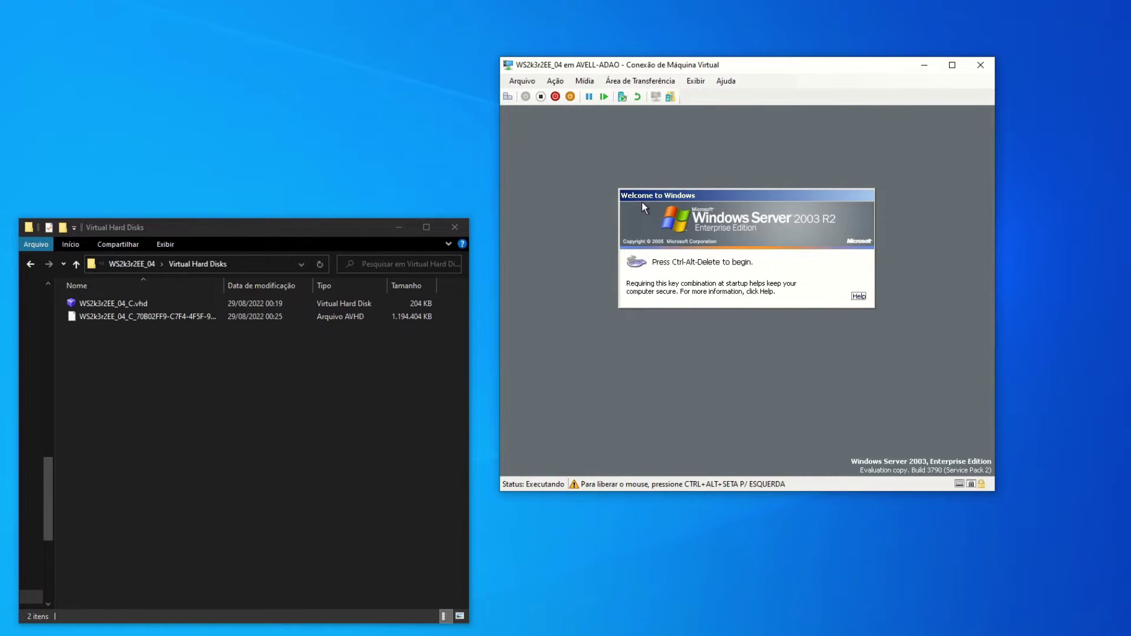
pyautogui.hotkey('ctrl', 'alt', 'Left')
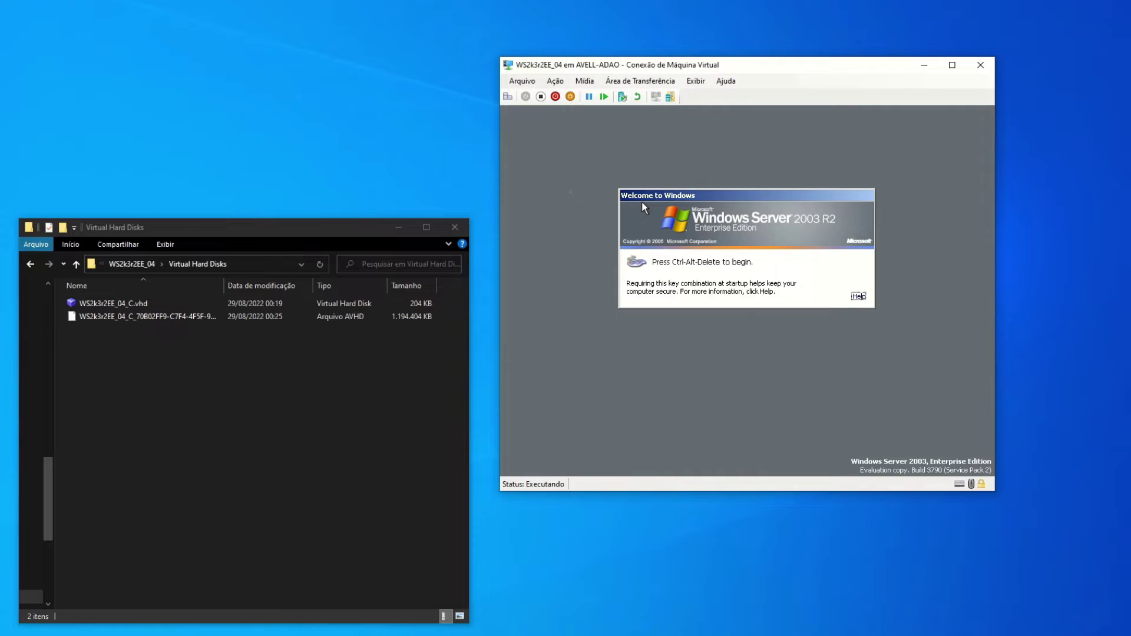
pyautogui.click(508, 98)
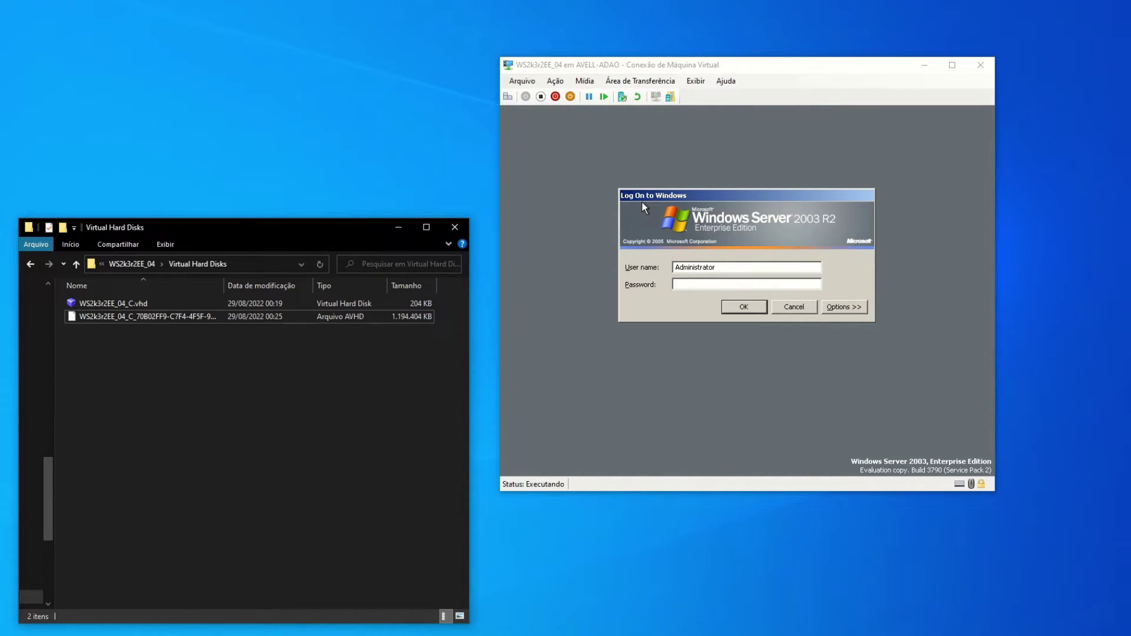
# Navigate Explorer up to VMs and open ReadMe.htm in the VM-SQL2000 folder.
pyautogui.click(642, 202)
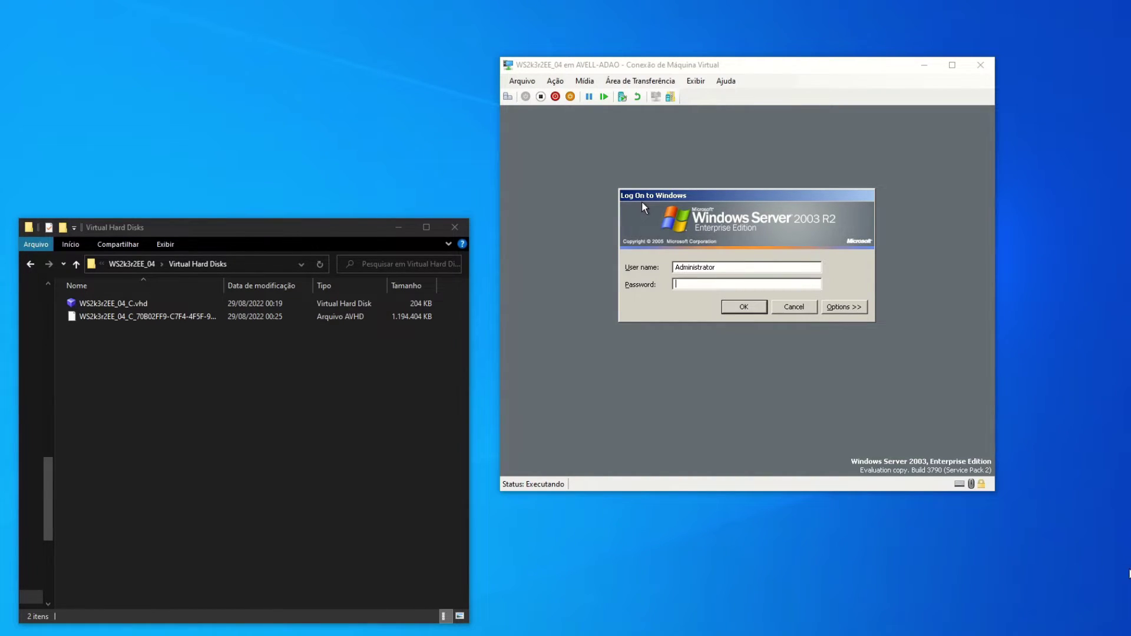
pyautogui.click(142, 390)
pyautogui.click(139, 263)
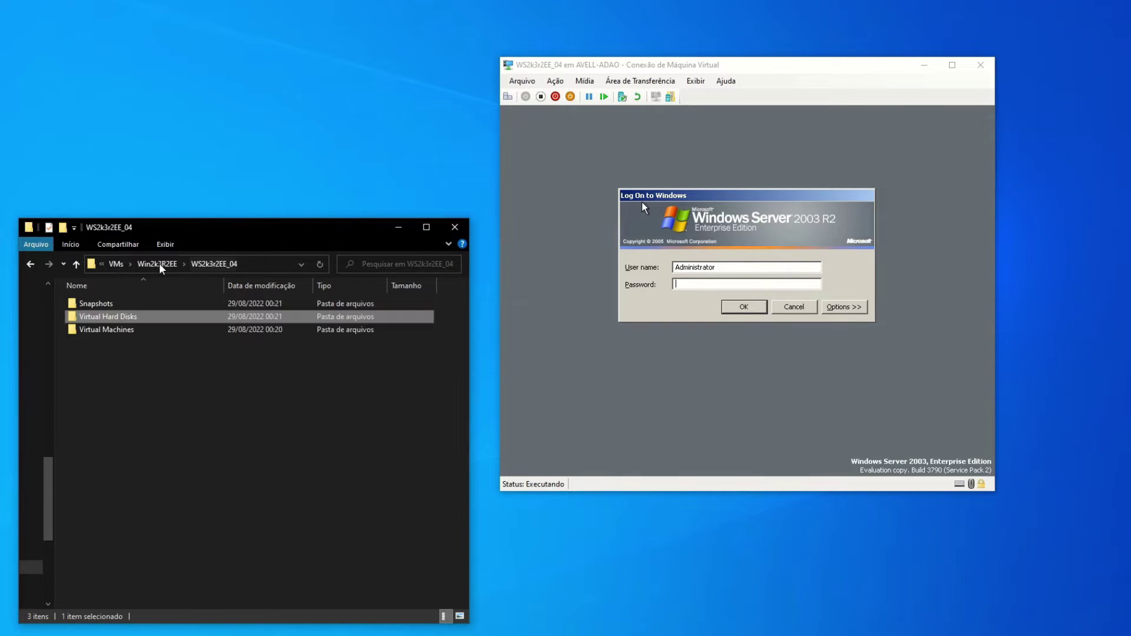
pyautogui.click(159, 265)
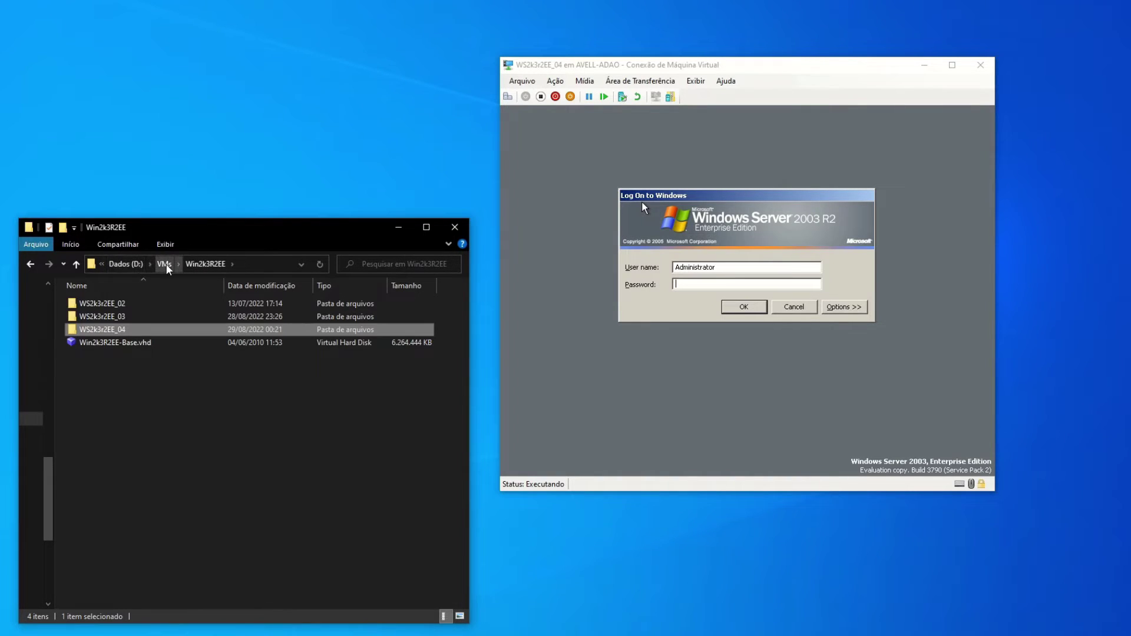
pyautogui.click(165, 265)
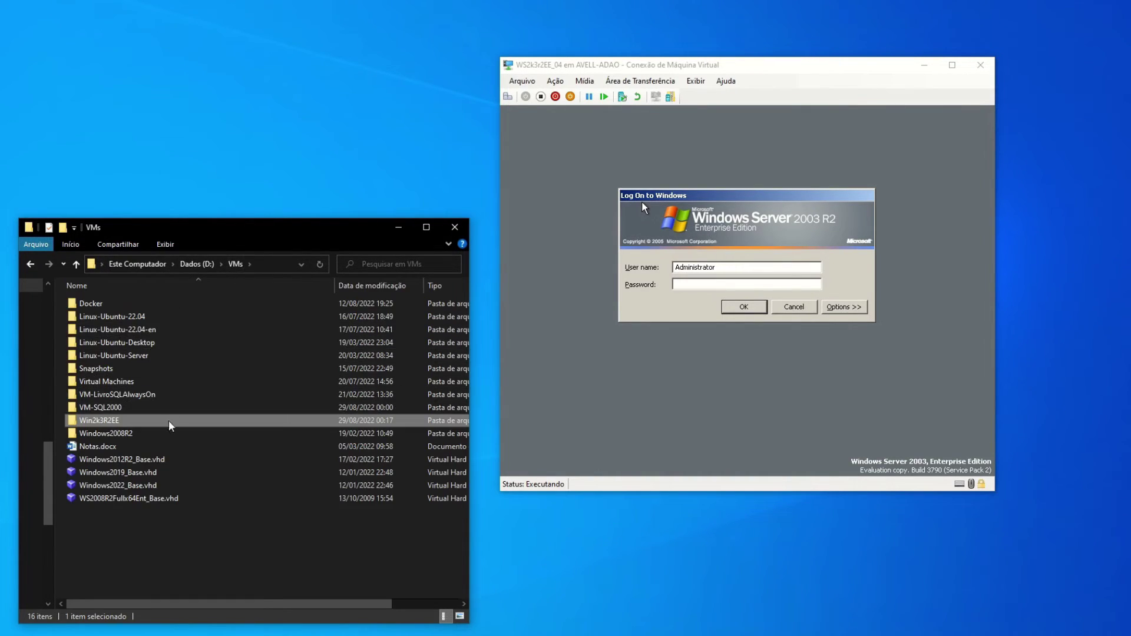
pyautogui.doubleClick(122, 409)
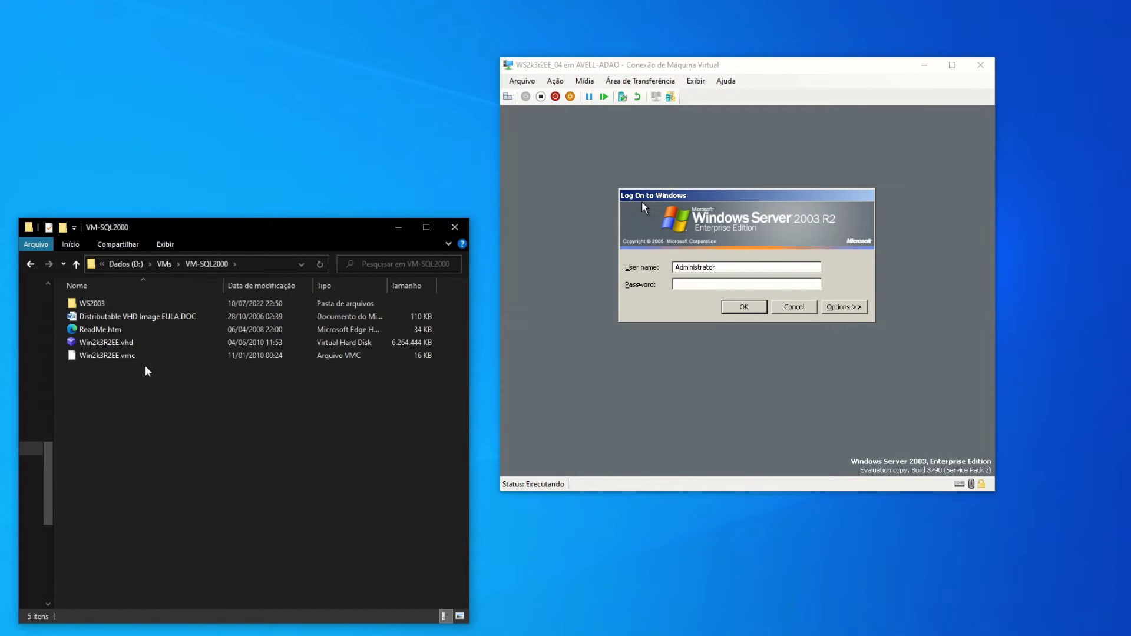
pyautogui.click(102, 332)
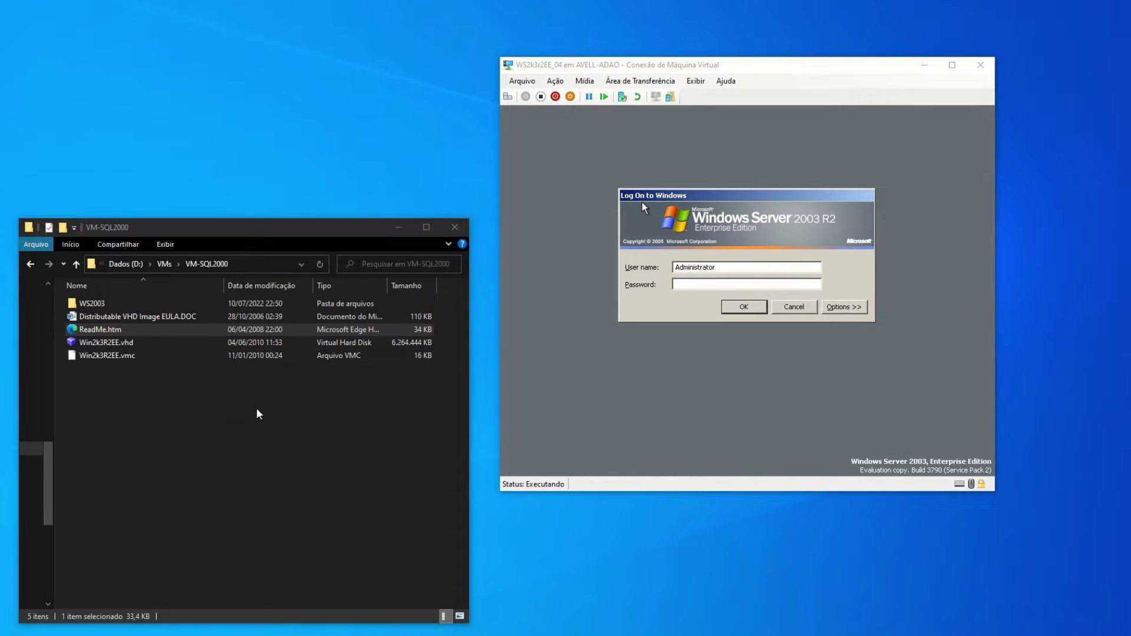
# Browse into Win2k3R2EE > WS2k3r2EE_04 > Virtual Hard Disks, then return to the VM logon.
pyautogui.click(165, 264)
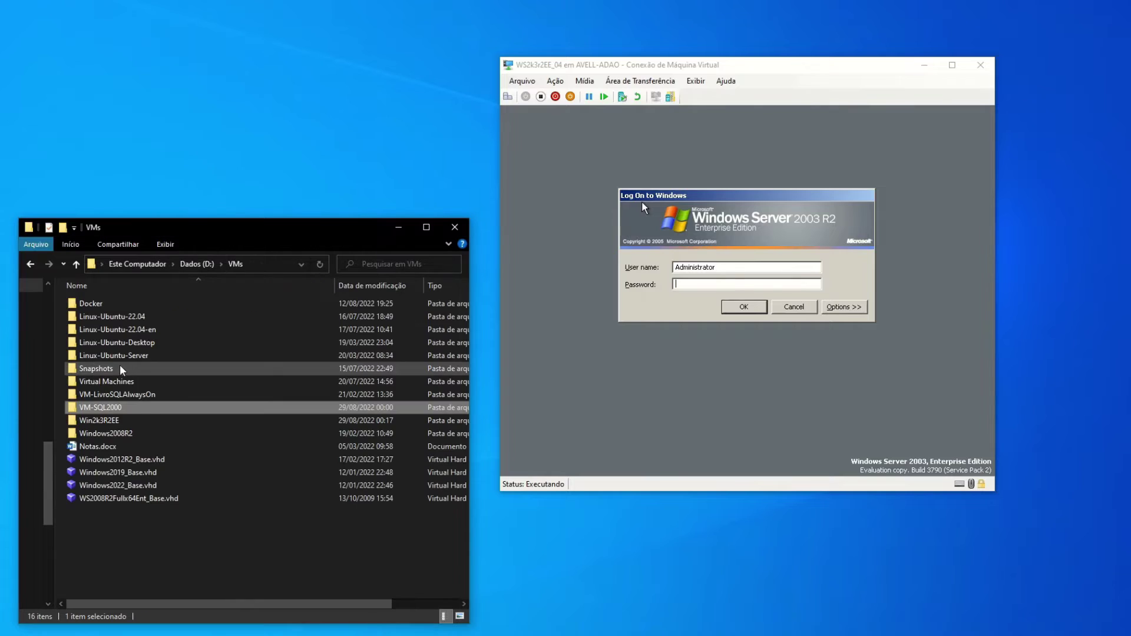
pyautogui.click(118, 422)
pyautogui.doubleClick(118, 422)
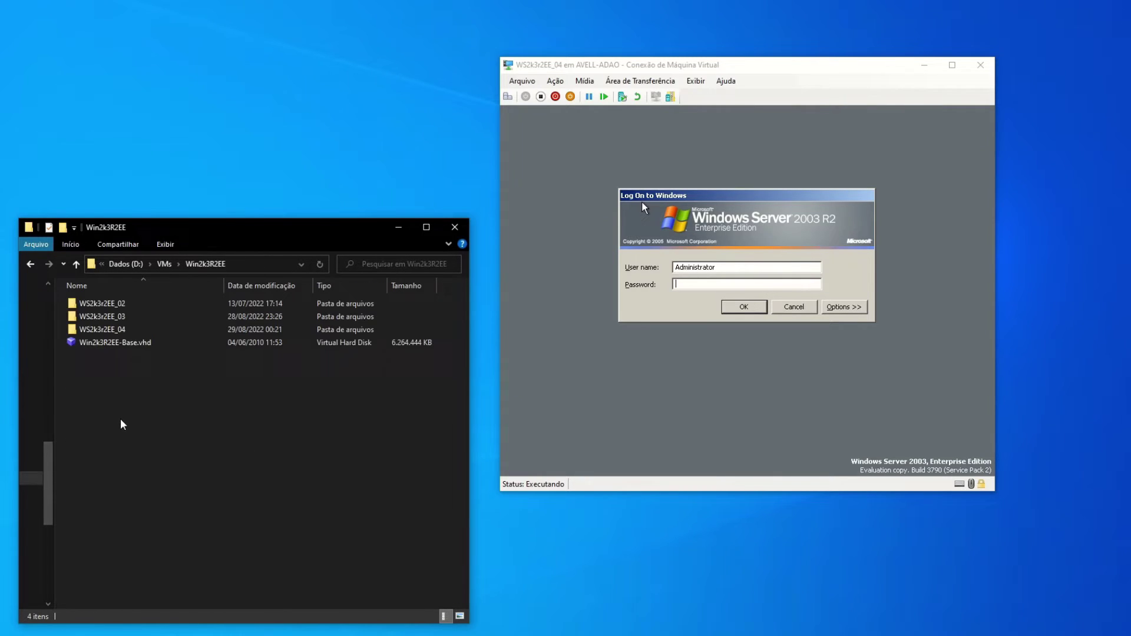
pyautogui.doubleClick(122, 329)
pyautogui.doubleClick(121, 317)
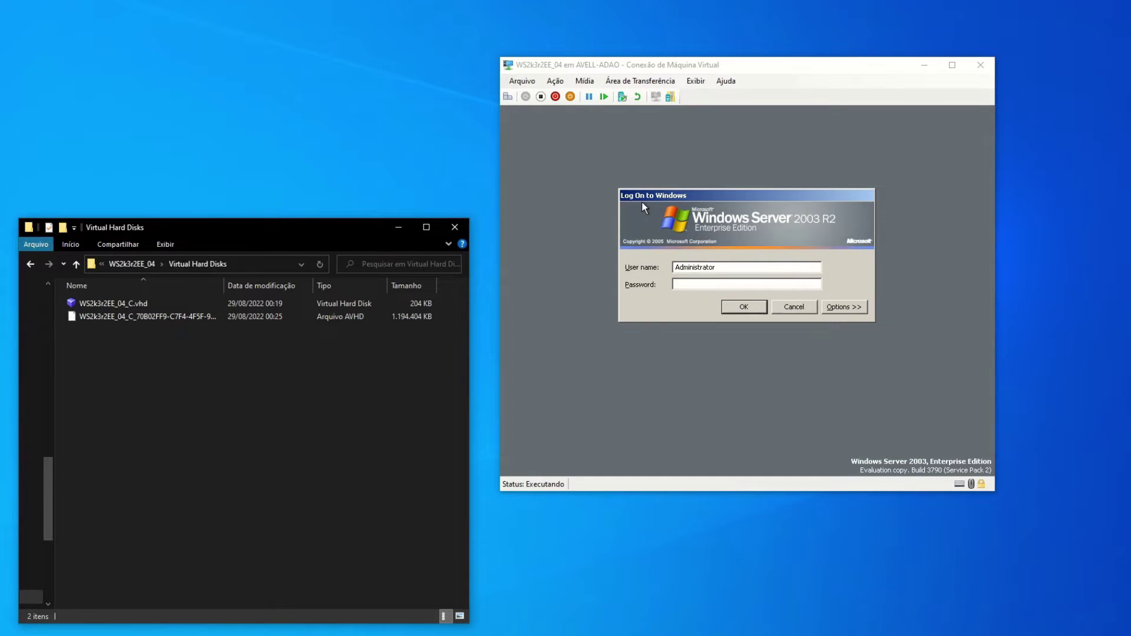
pyautogui.click(641, 202)
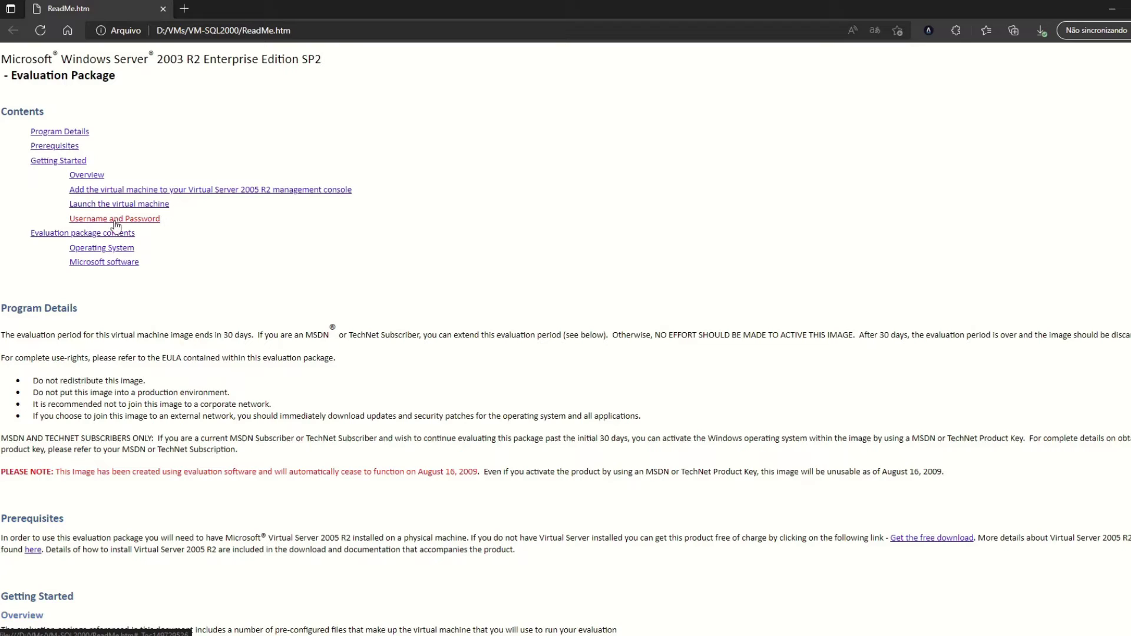
# Read the credentials in the ReadMe, then enter the administrator password, retrying once after the error.
pyautogui.click(116, 220)
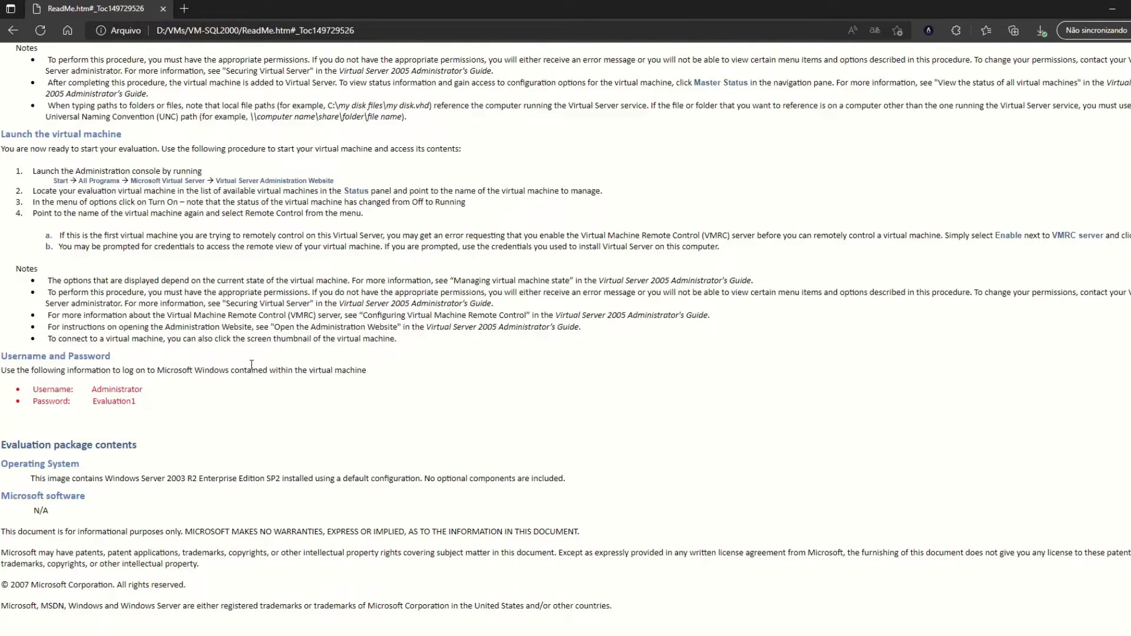
pyautogui.press('super+Left')
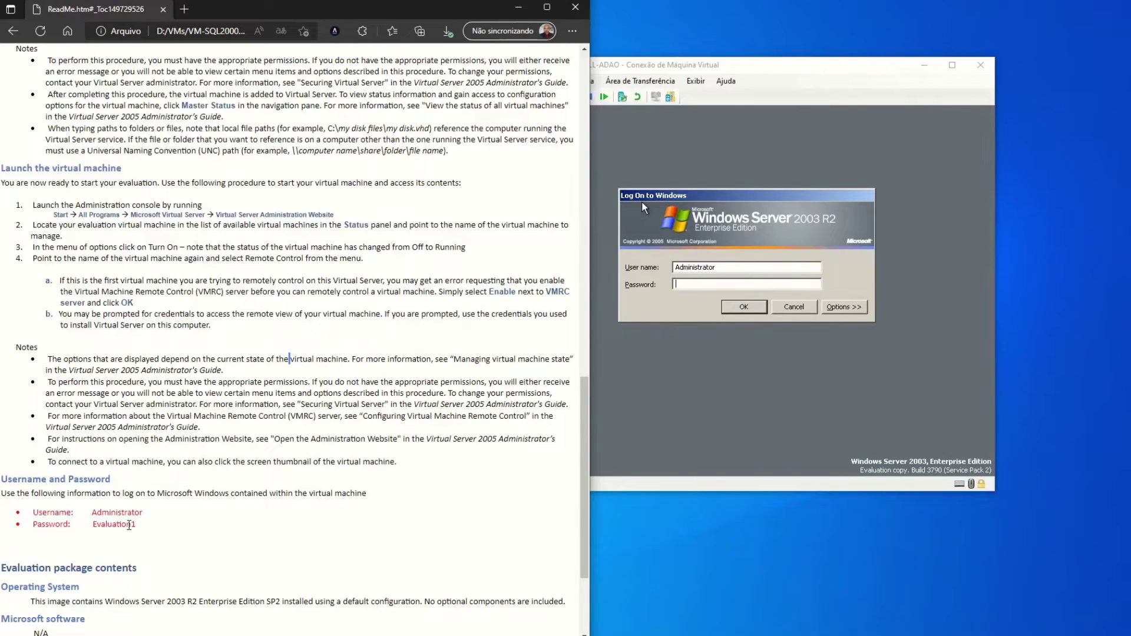
pyautogui.click(642, 203)
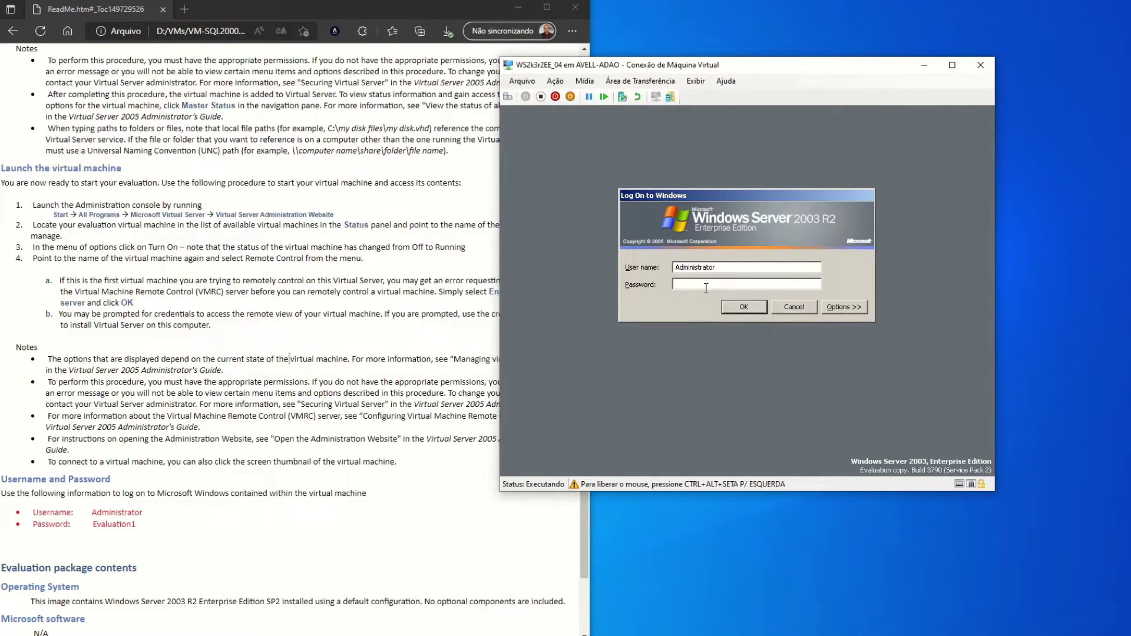
pyautogui.write('Evaluation1')
pyautogui.press('Return')
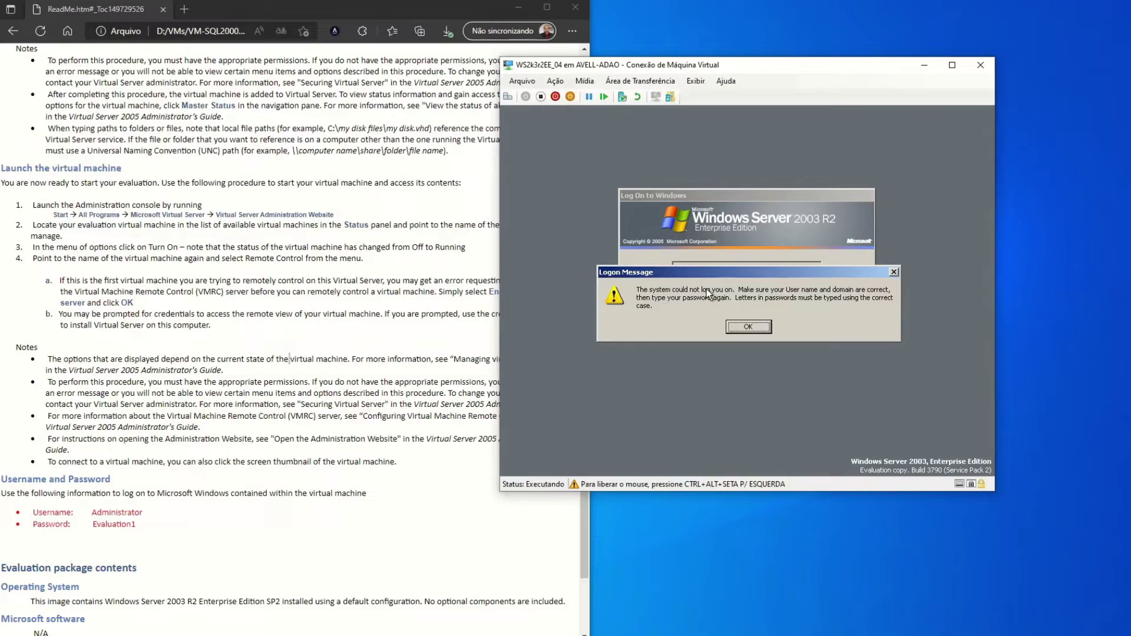
pyautogui.press('Return')
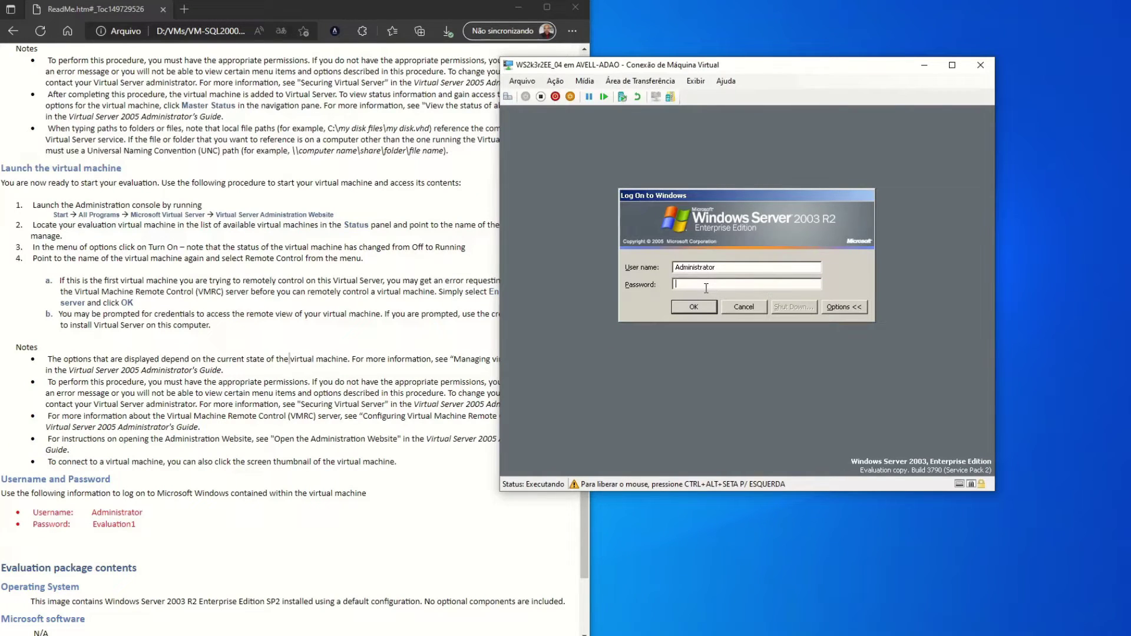
pyautogui.write('Evaluation1')
pyautogui.press('Return')
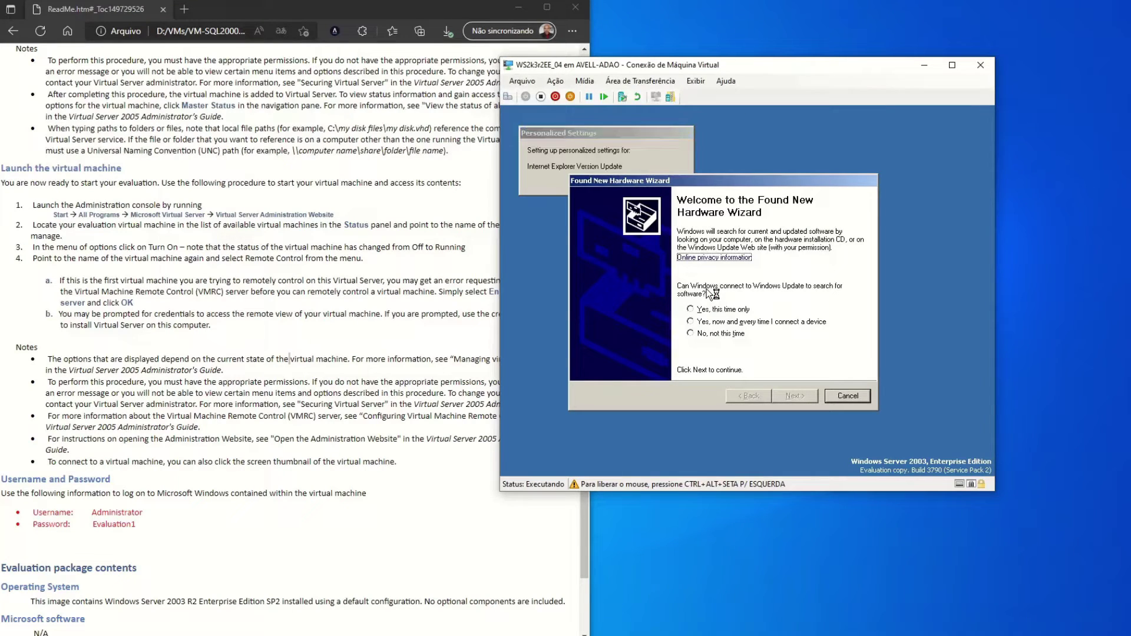
# Decline the Windows Update driver search and close the security updates page.
pyautogui.click(728, 334)
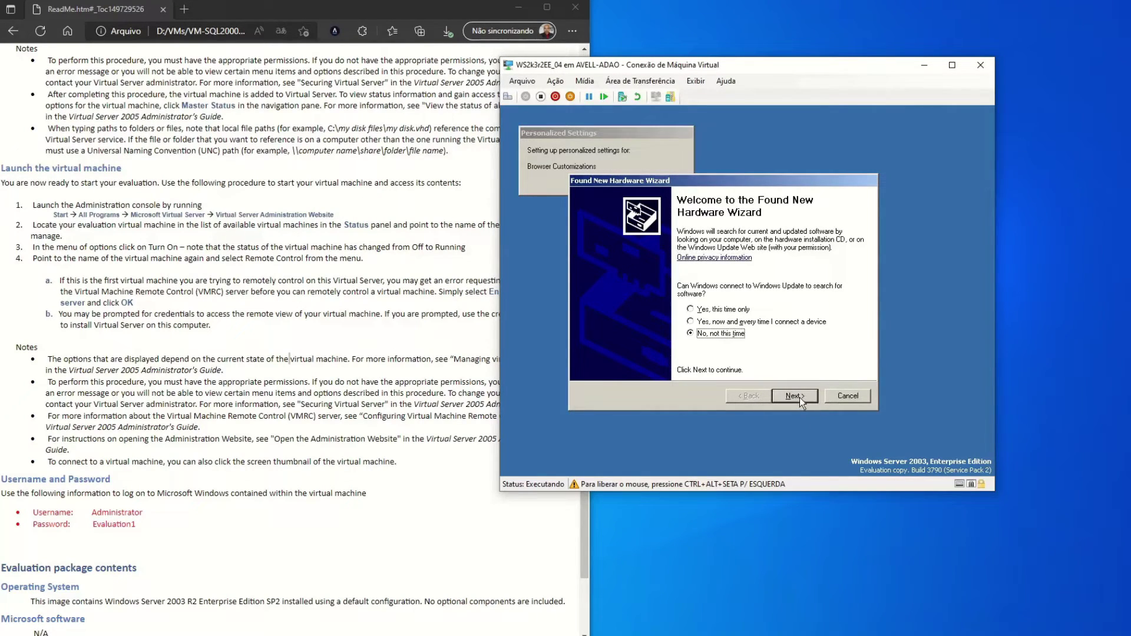
pyautogui.click(799, 397)
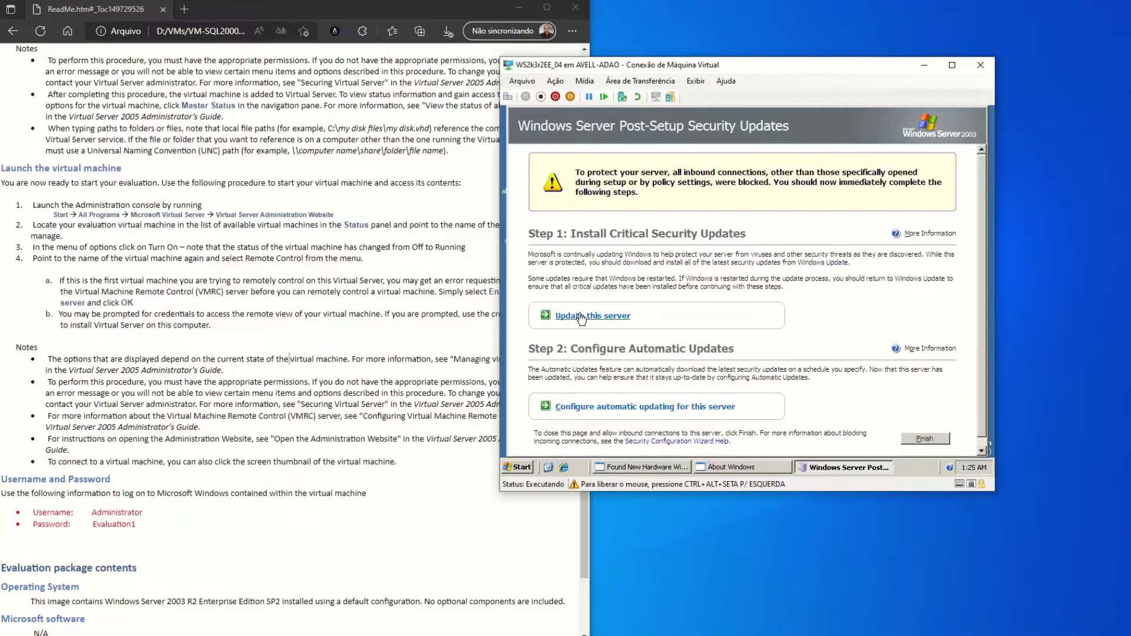
pyautogui.click(925, 440)
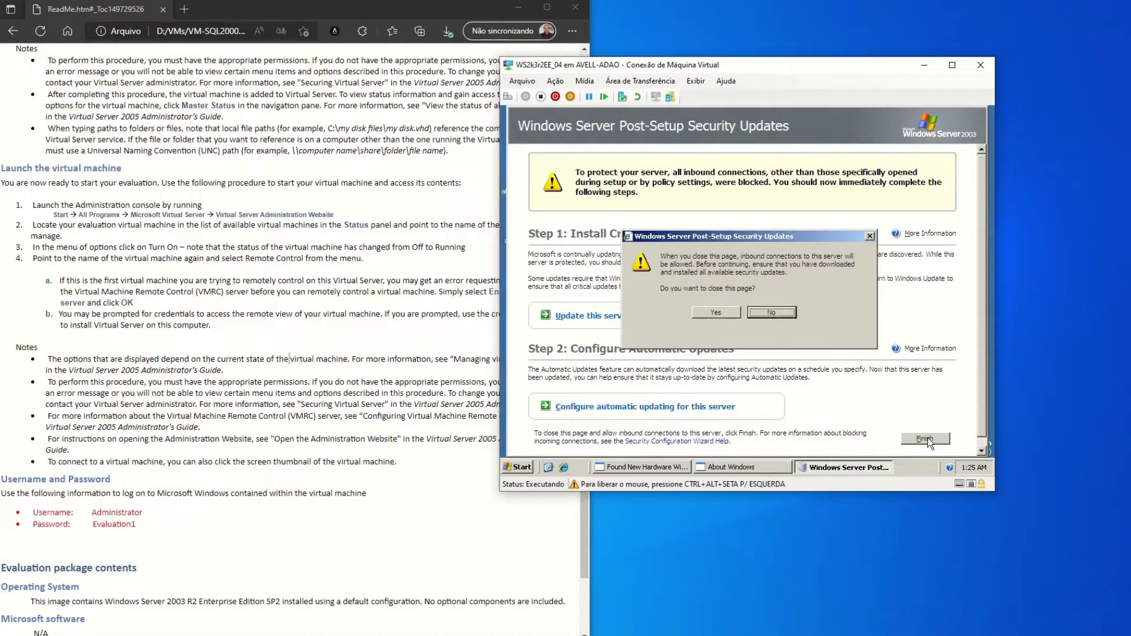
pyautogui.click(722, 309)
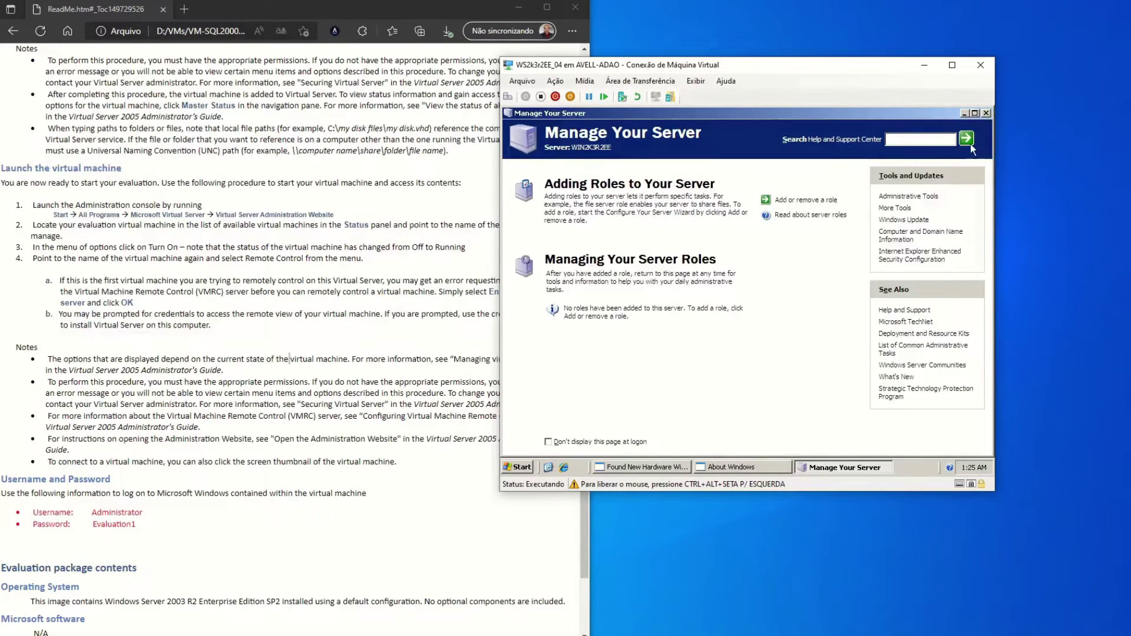
# Minimize Manage Your Server, close About Windows, and cancel the Found New Hardware Wizard.
pyautogui.click(964, 114)
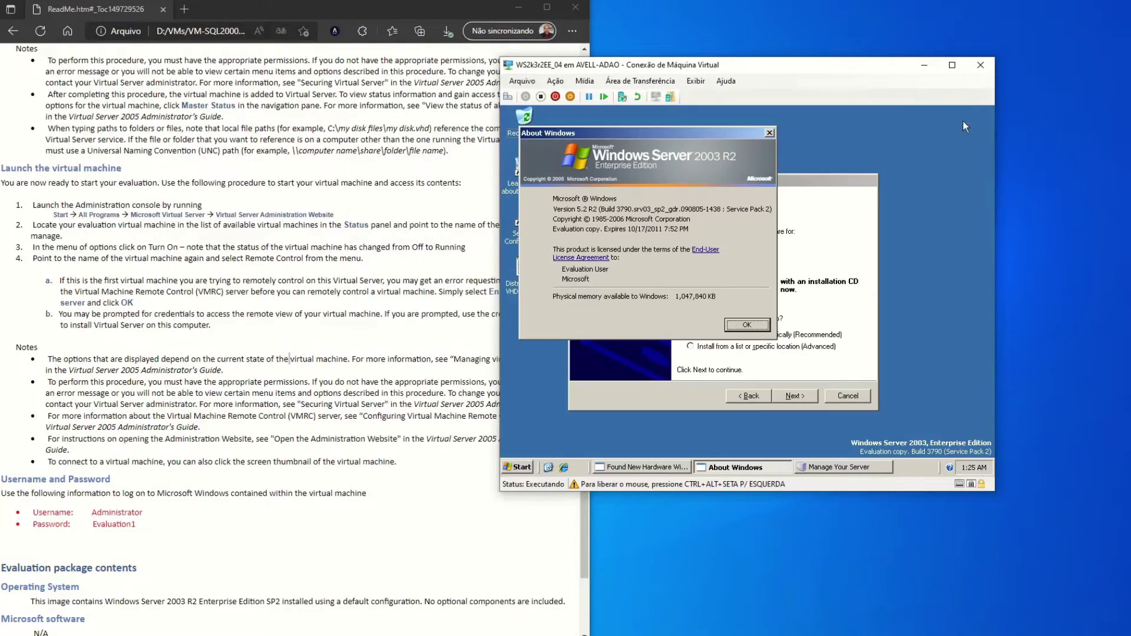
pyautogui.click(747, 325)
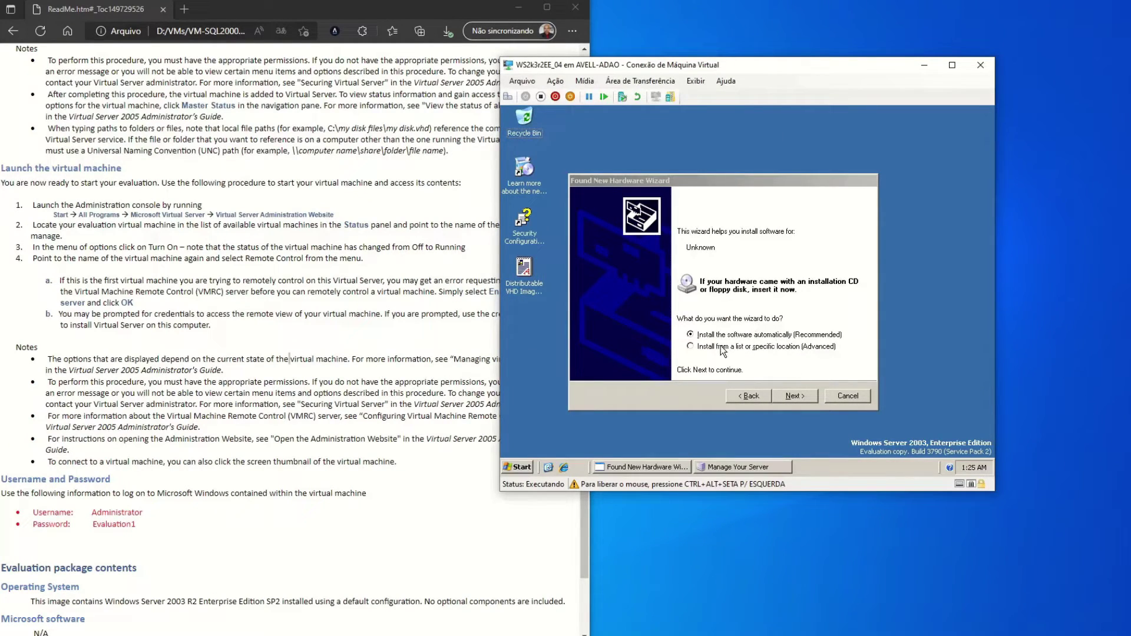
pyautogui.click(848, 392)
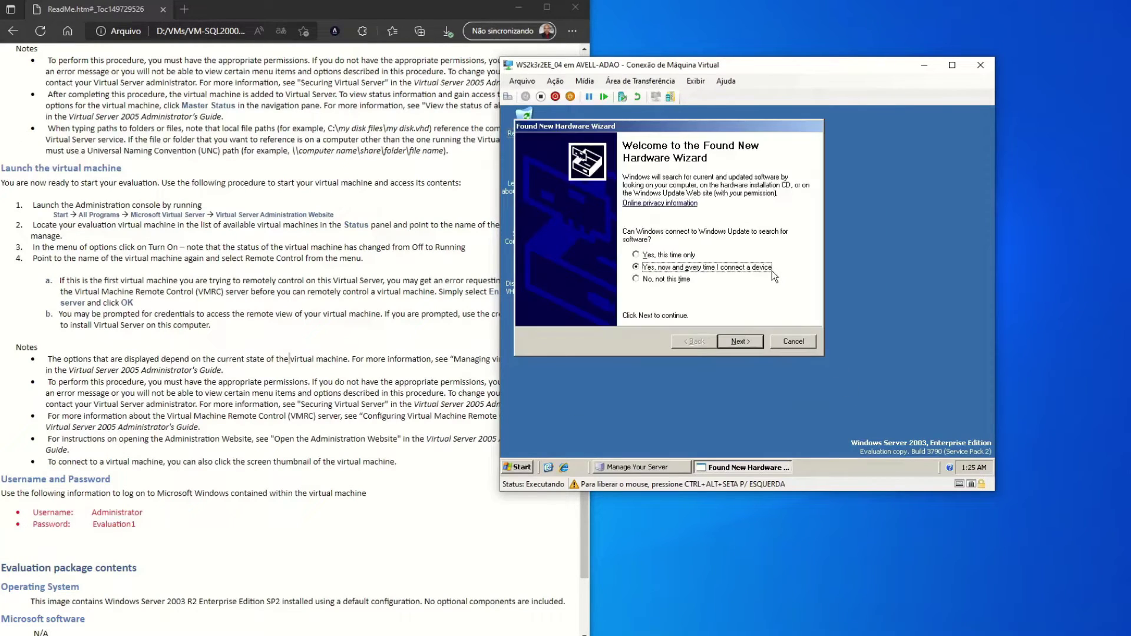
pyautogui.click(661, 278)
pyautogui.click(741, 341)
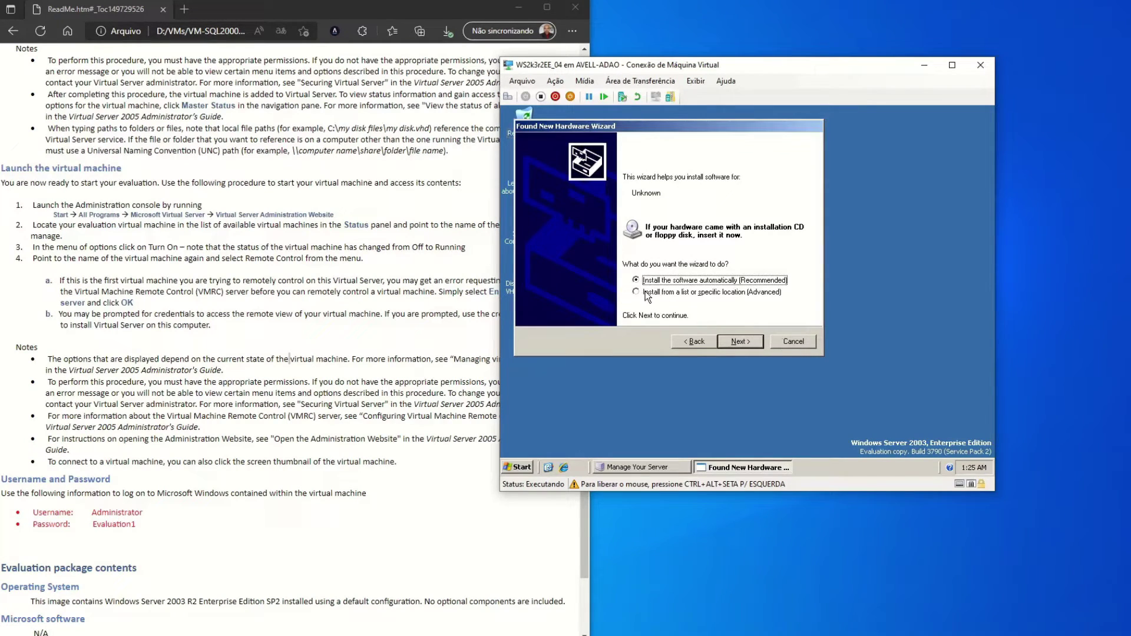
pyautogui.click(790, 341)
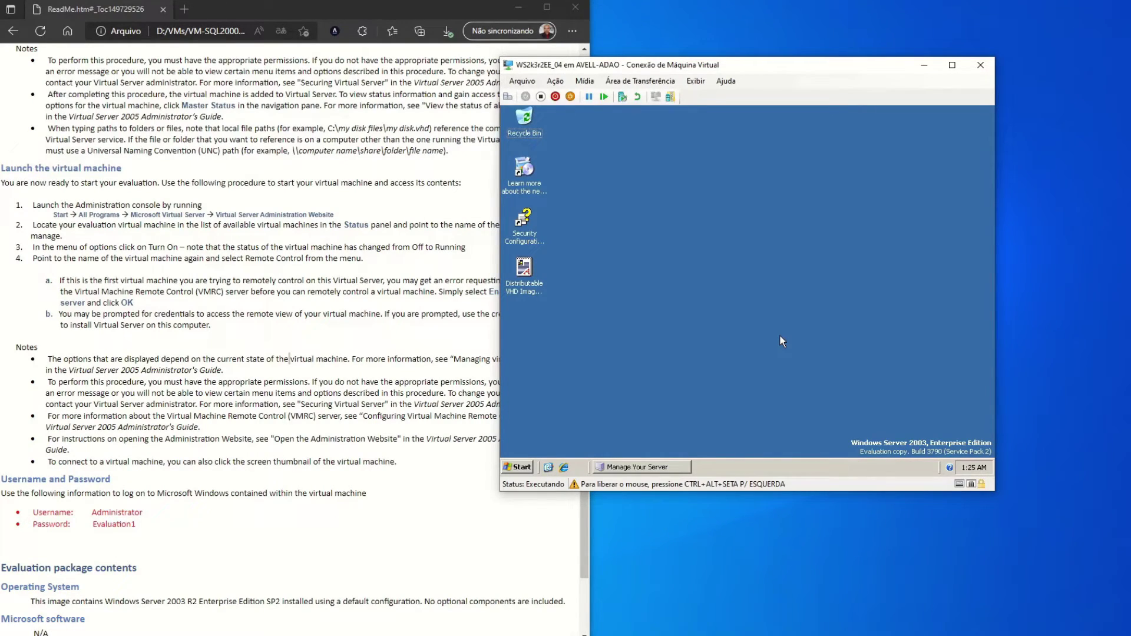
# Shut down the guest from Start with reason 'Hardware: Maintenance (Planned)'.
pyautogui.click(517, 467)
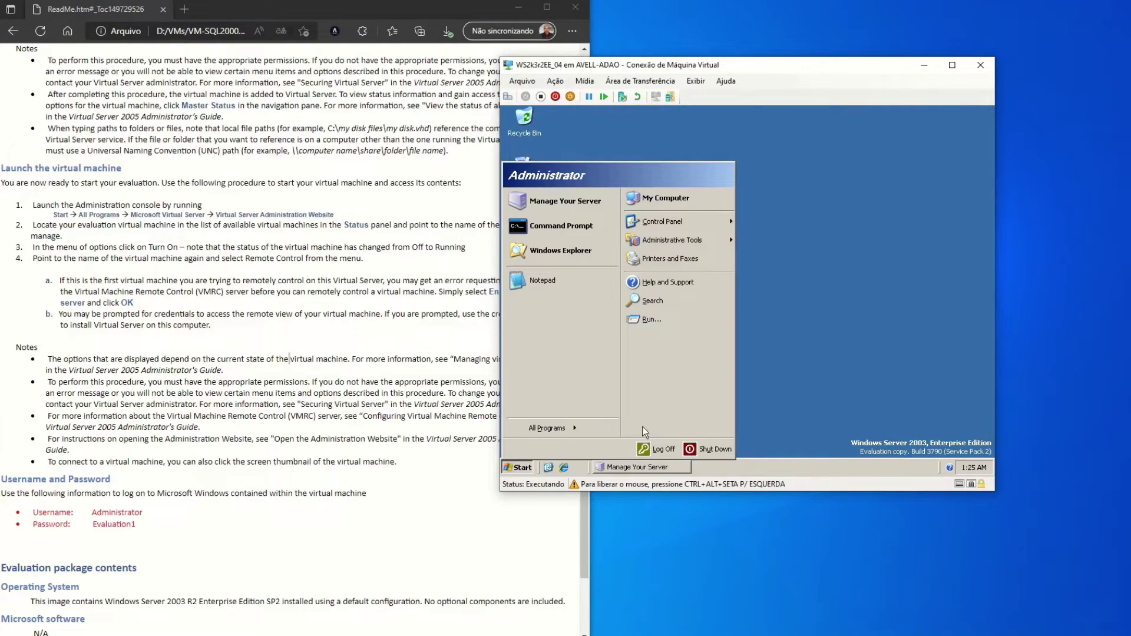
pyautogui.click(723, 451)
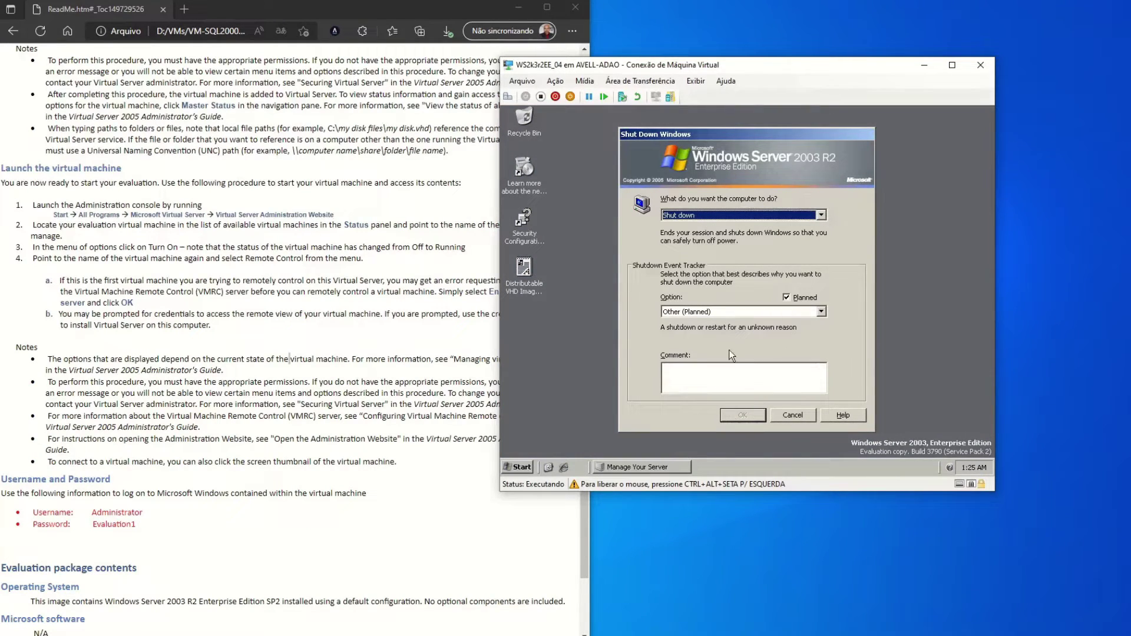
pyautogui.click(703, 318)
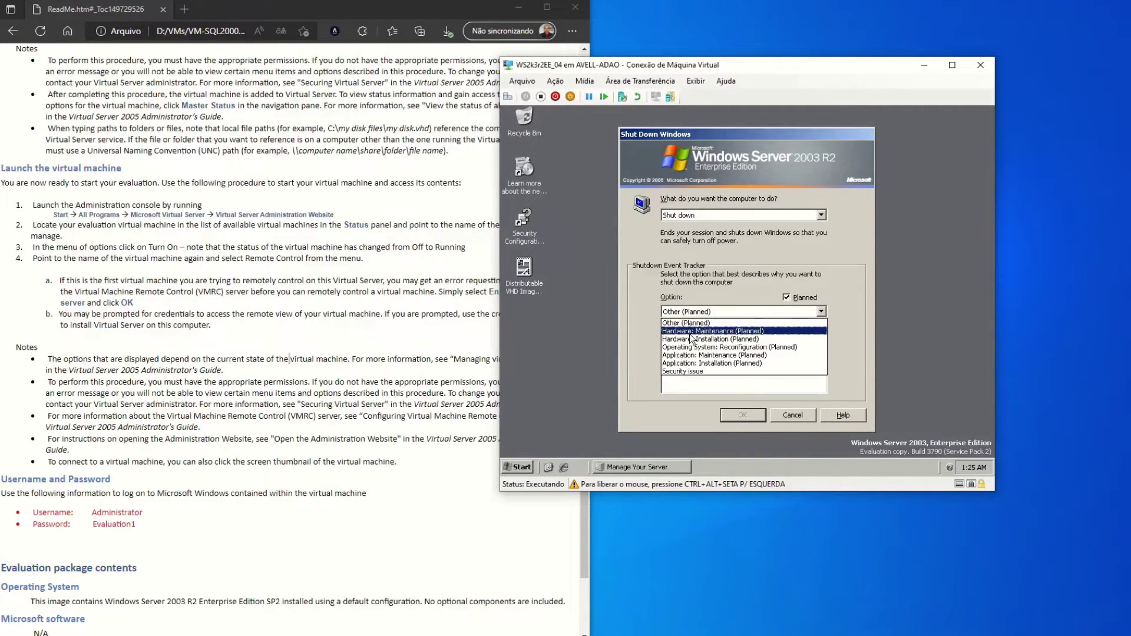
pyautogui.click(701, 330)
pyautogui.click(743, 414)
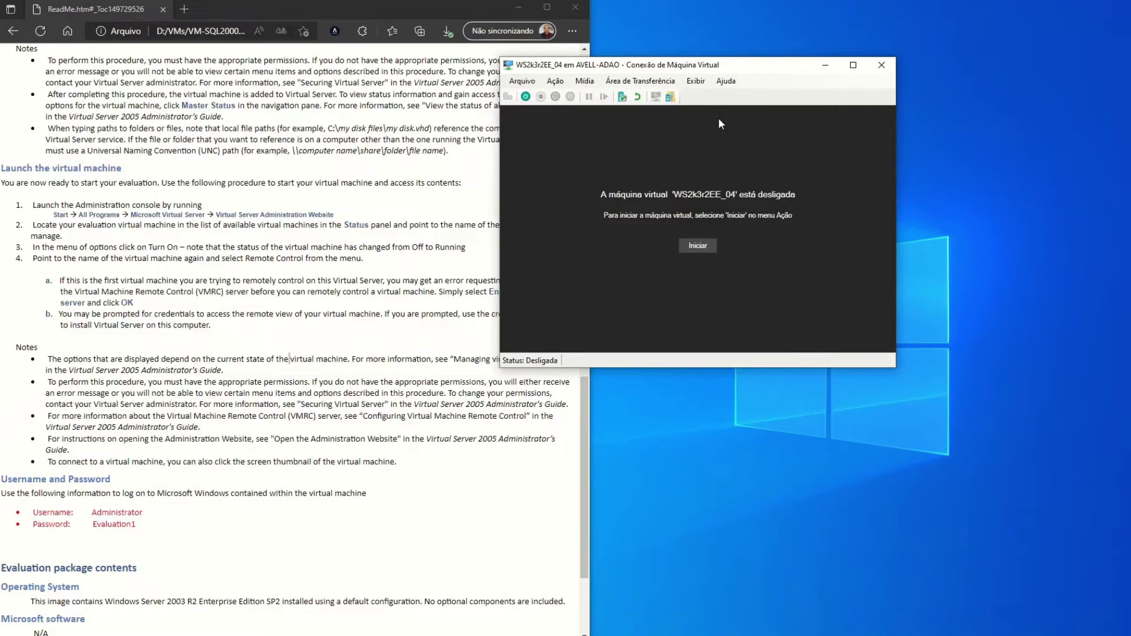
# Close the VM connection window and Edge, returning to Hyper-V Manager.
pyautogui.click(889, 70)
pyautogui.click(529, 9)
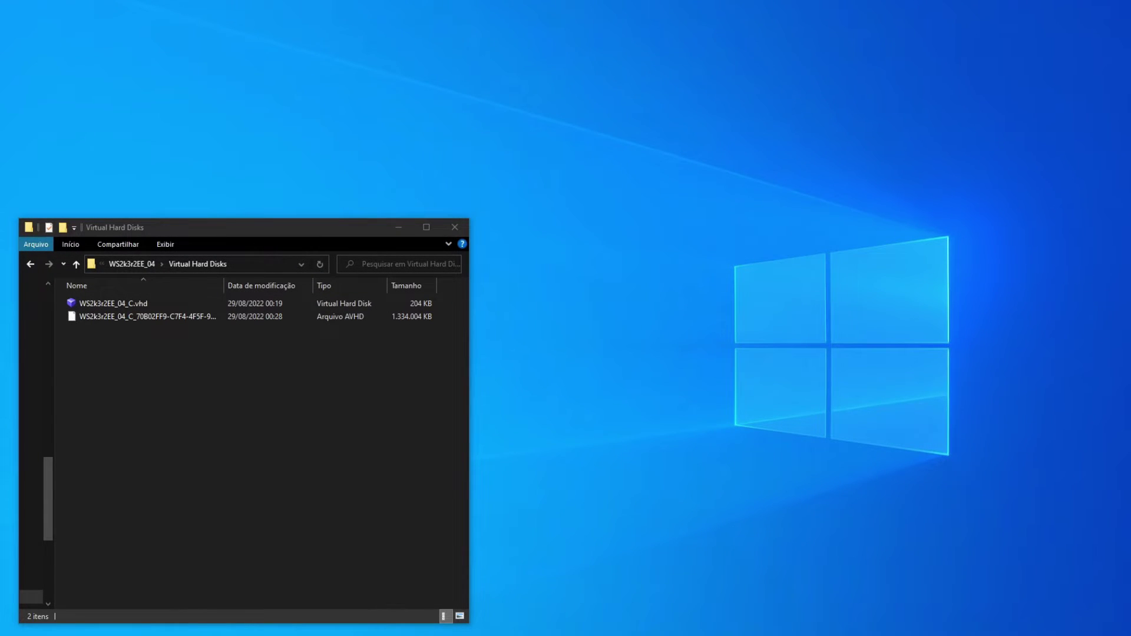
pyautogui.hotkey('alt', 'Tab')
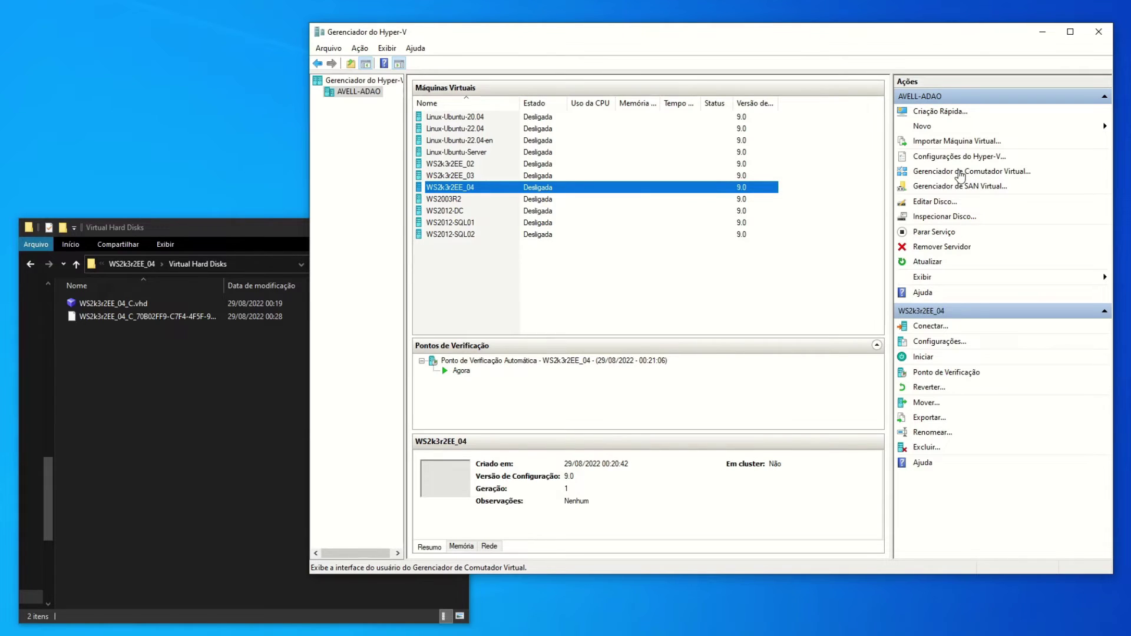
# Remove the Adaptador de Rede from WS2k3r2EE_04's settings and apply the change.
pyautogui.click(943, 342)
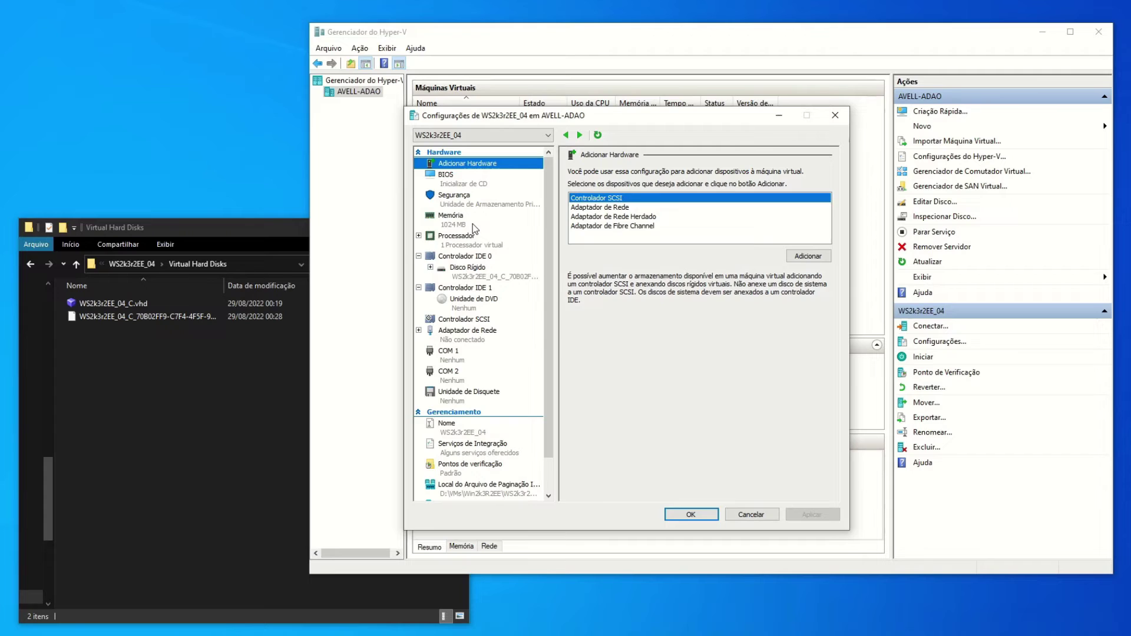
pyautogui.click(479, 336)
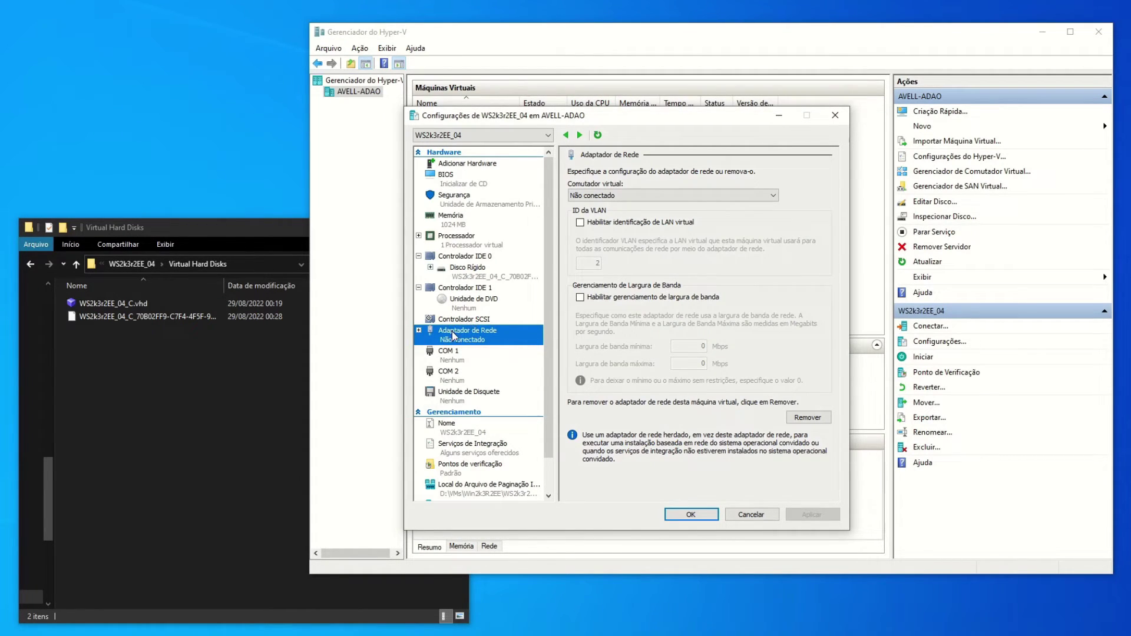
pyautogui.rightClick(452, 335)
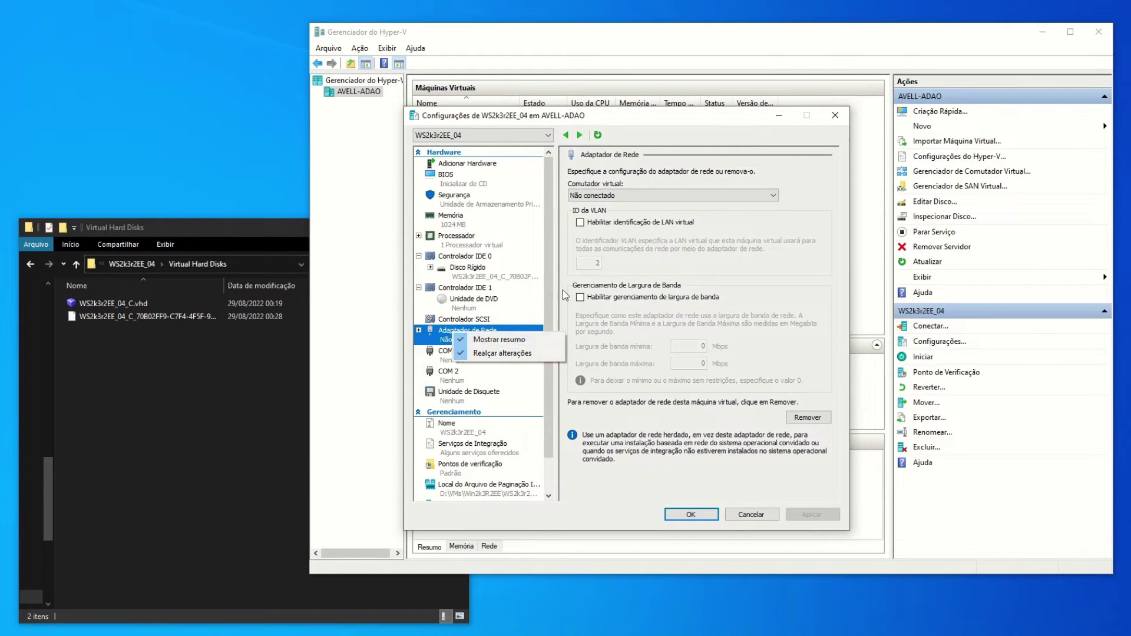
pyautogui.click(639, 184)
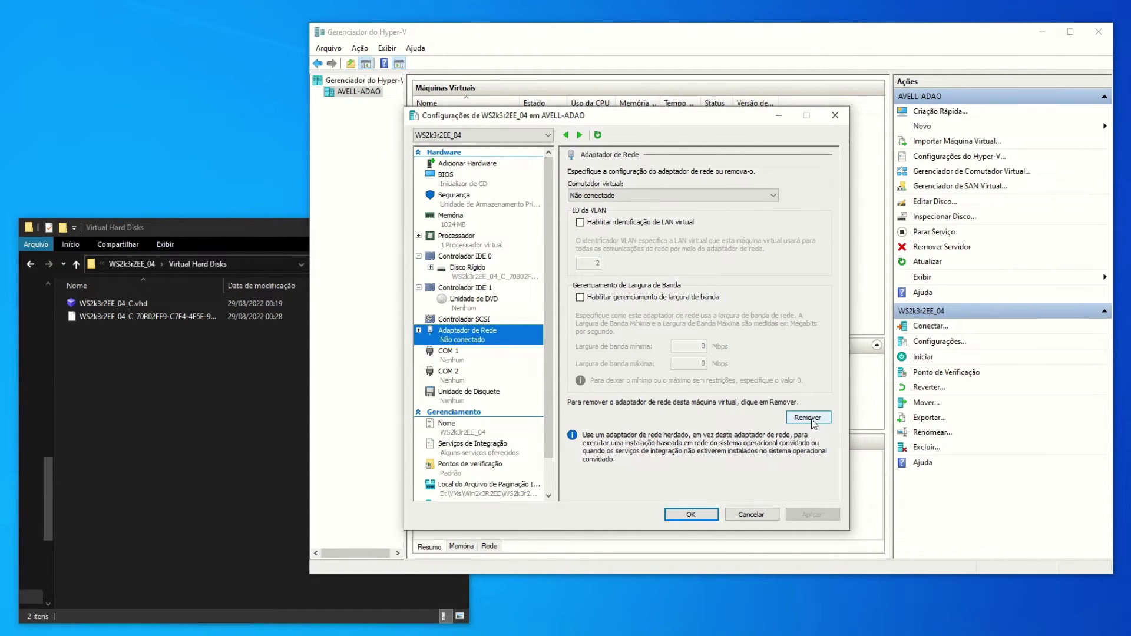
pyautogui.click(807, 417)
pyautogui.click(811, 513)
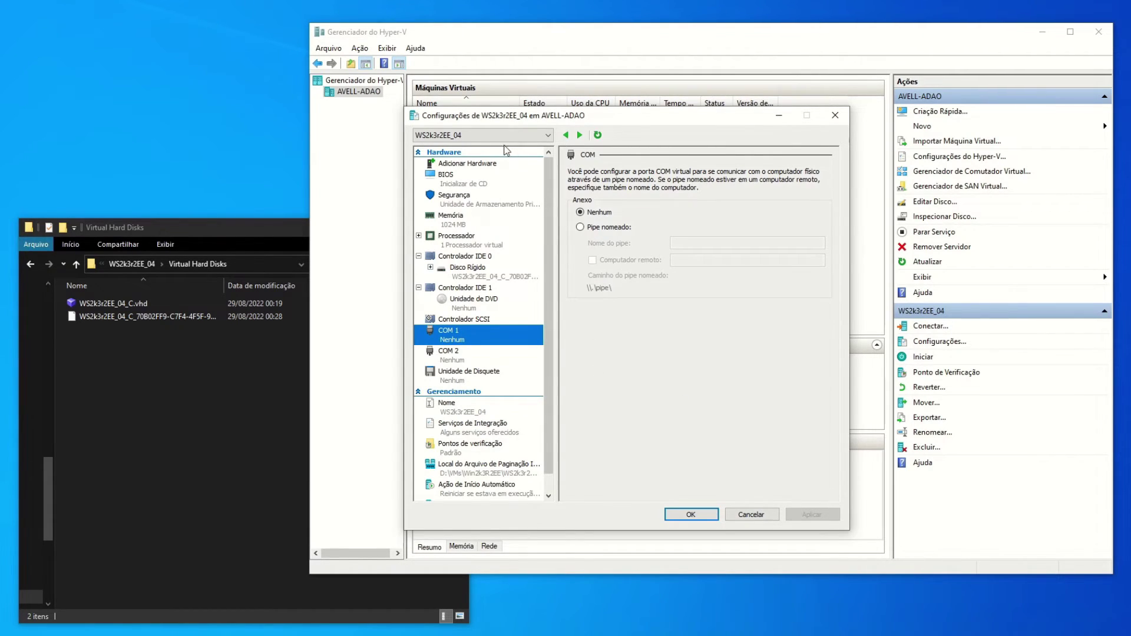
# Add a Legacy Network Adapter to WS2k3r2EE_04 with Virtual switch left Not connected, and apply.
pyautogui.click(457, 165)
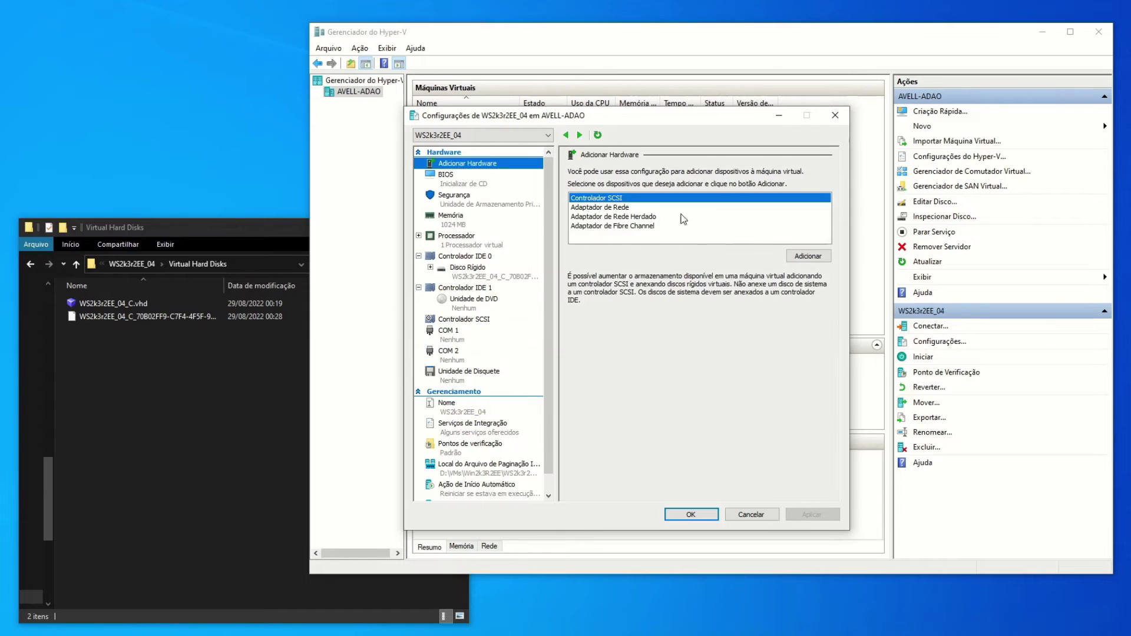
pyautogui.click(593, 216)
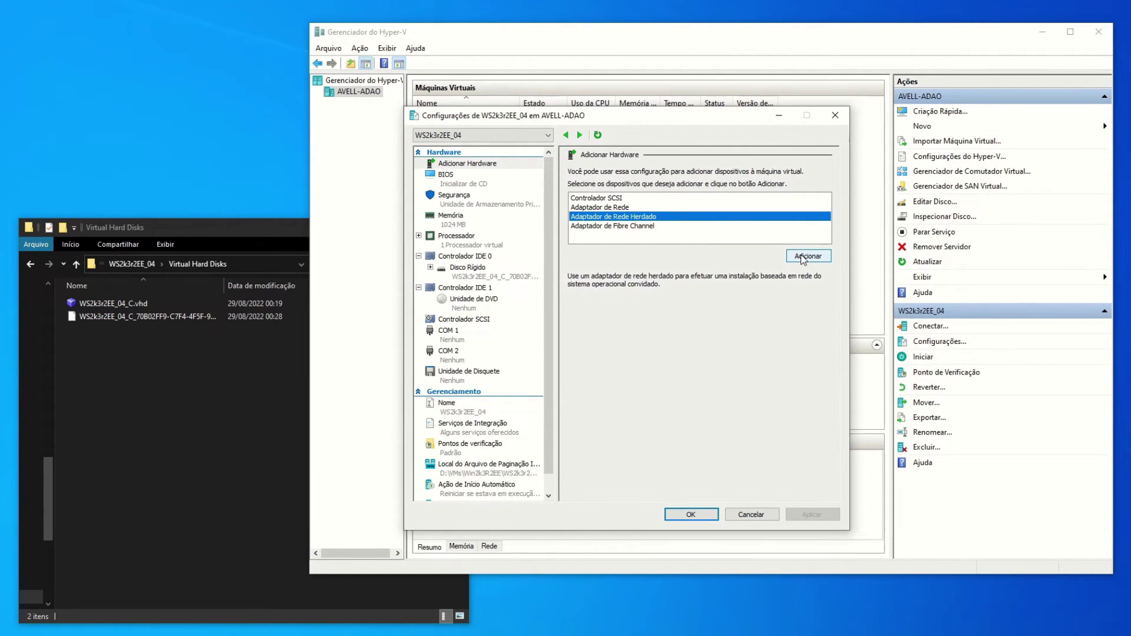
pyautogui.click(802, 258)
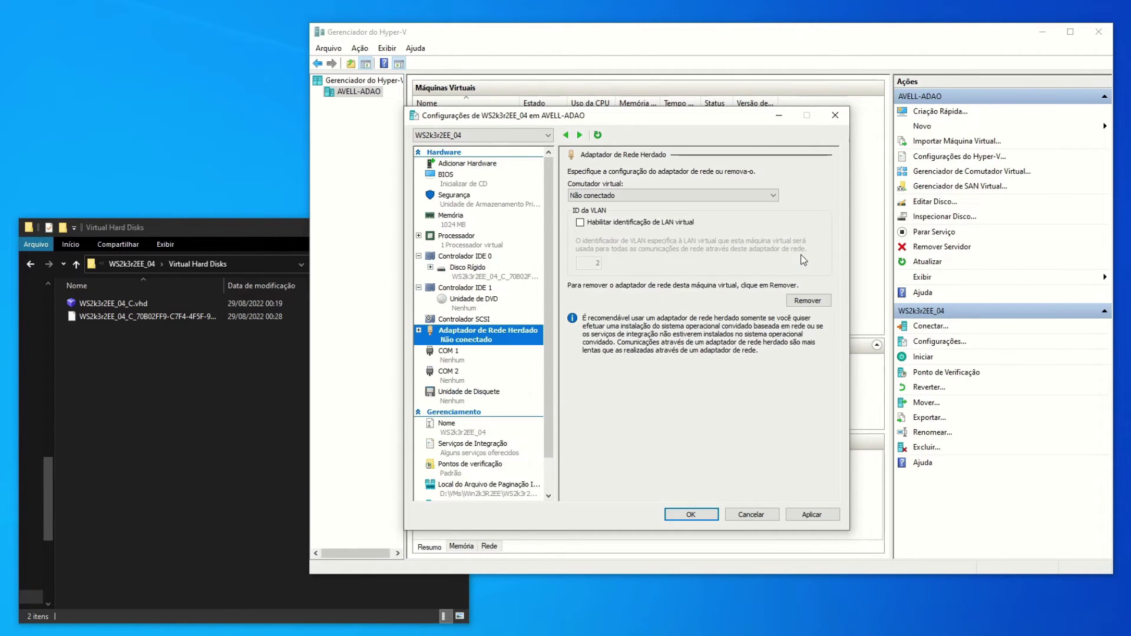
pyautogui.click(651, 195)
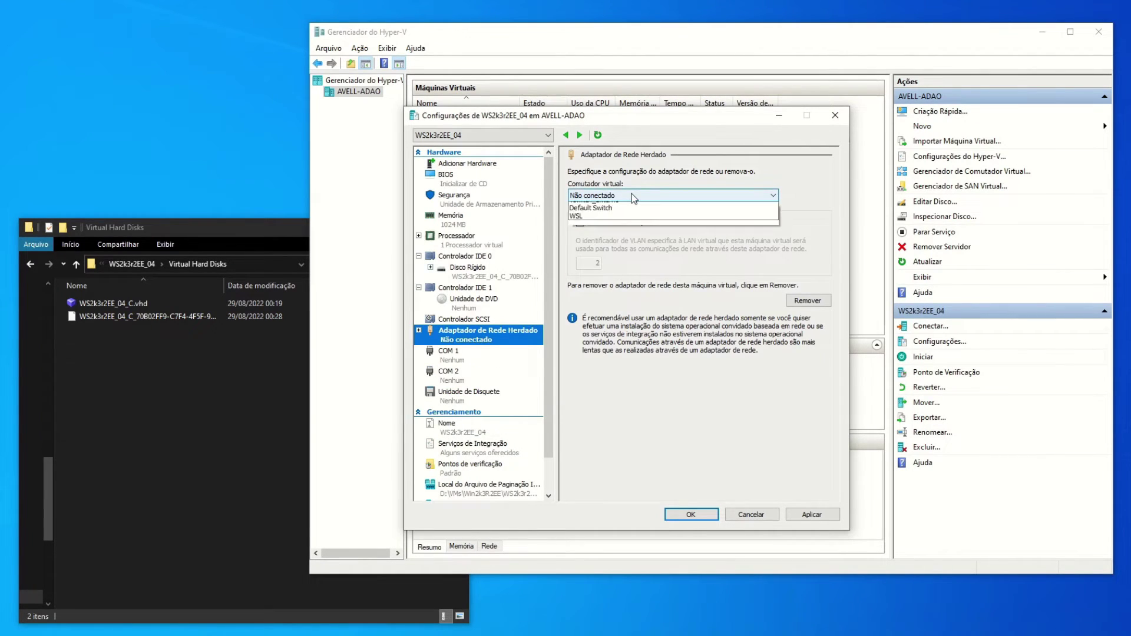
pyautogui.click(685, 172)
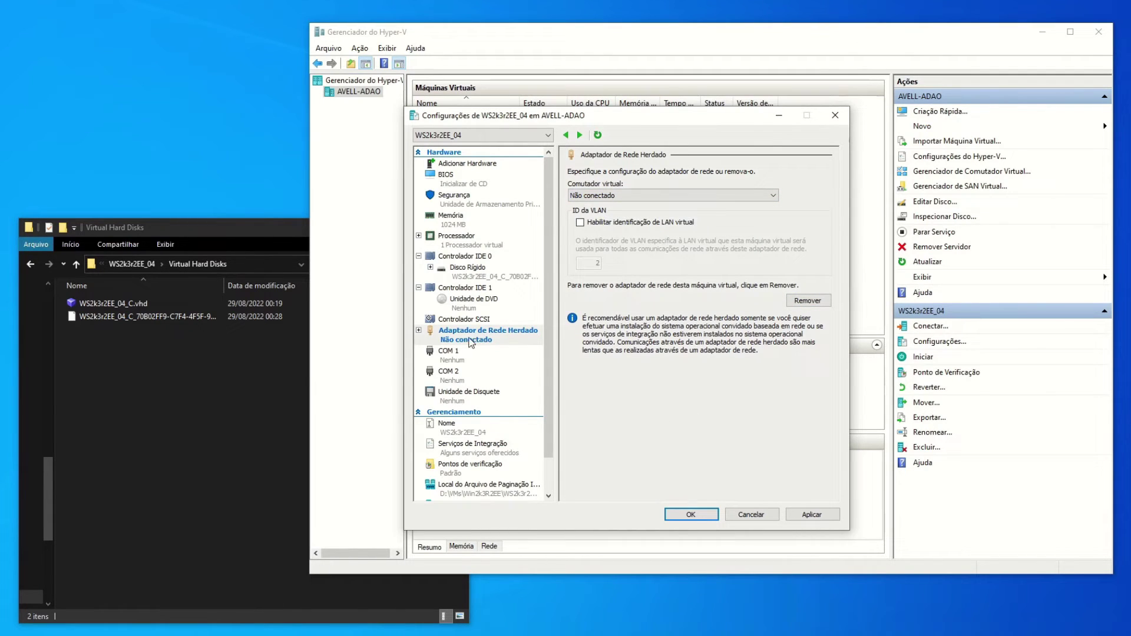
pyautogui.click(812, 515)
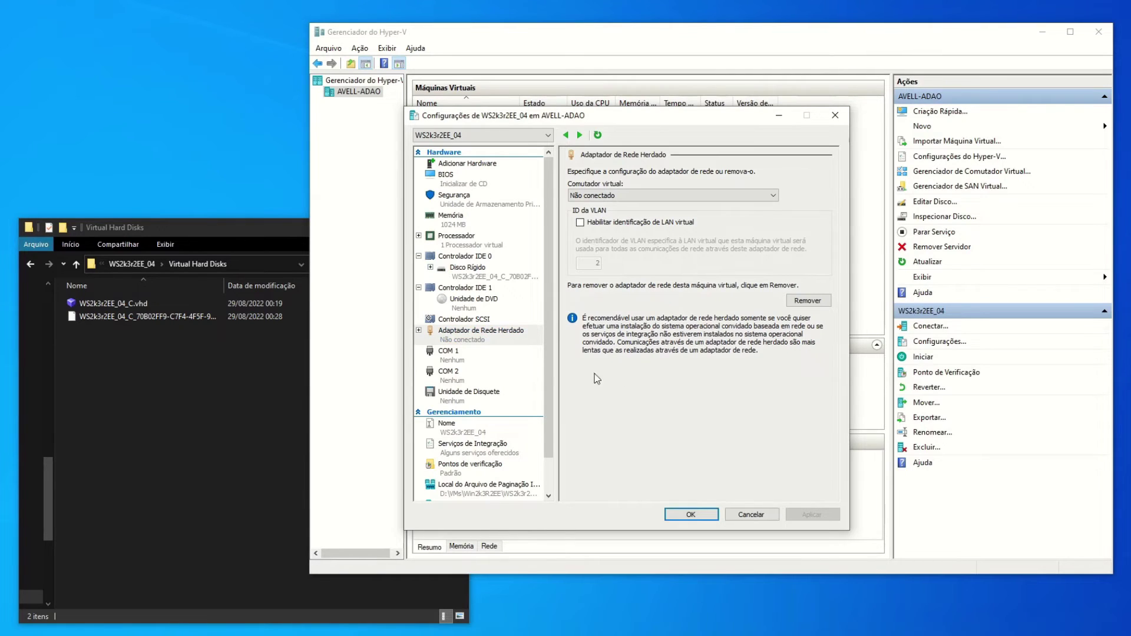
# Close the VM settings with OK and start WS2k3r2EE_04, choosing Continue instead of reverting to the automatic checkpoint.
pyautogui.click(700, 512)
pyautogui.rightClick(473, 190)
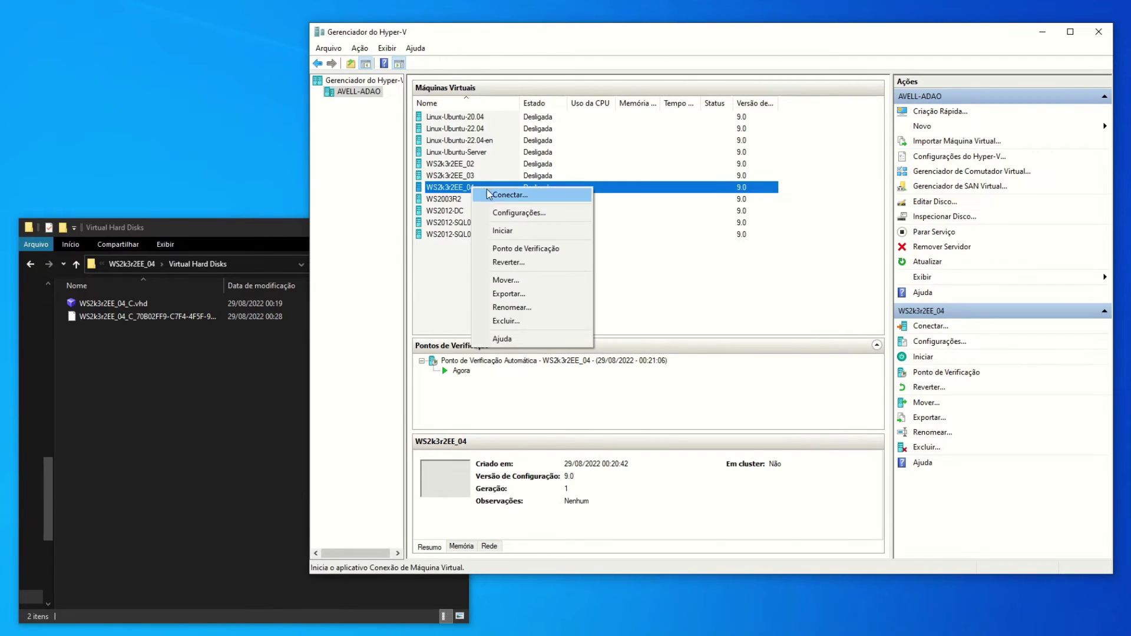
pyautogui.click(489, 229)
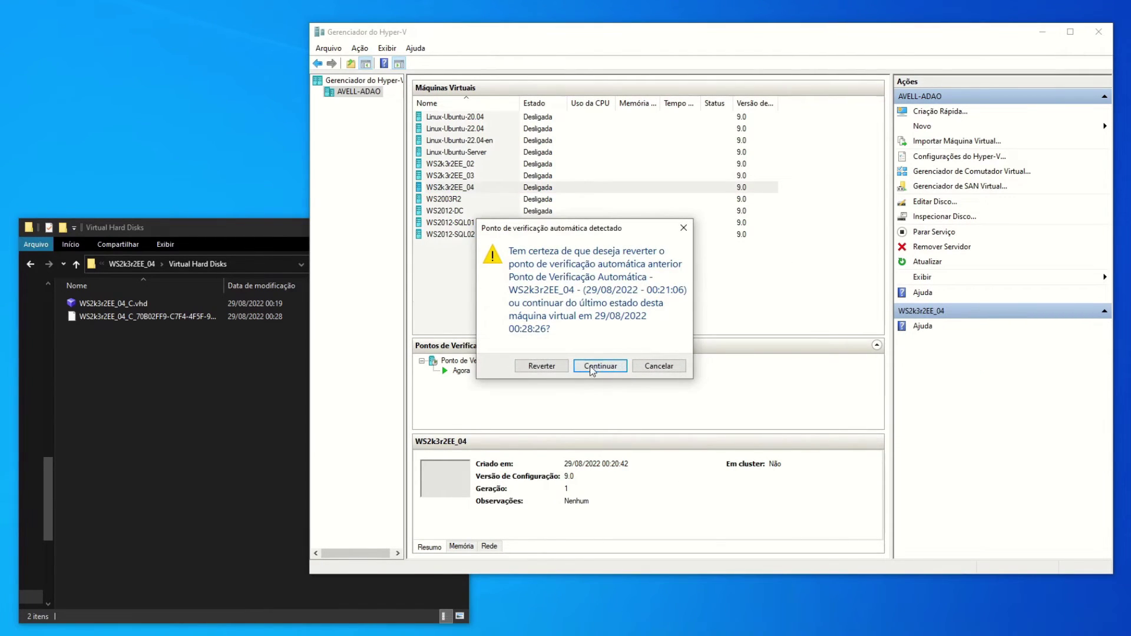
pyautogui.click(610, 366)
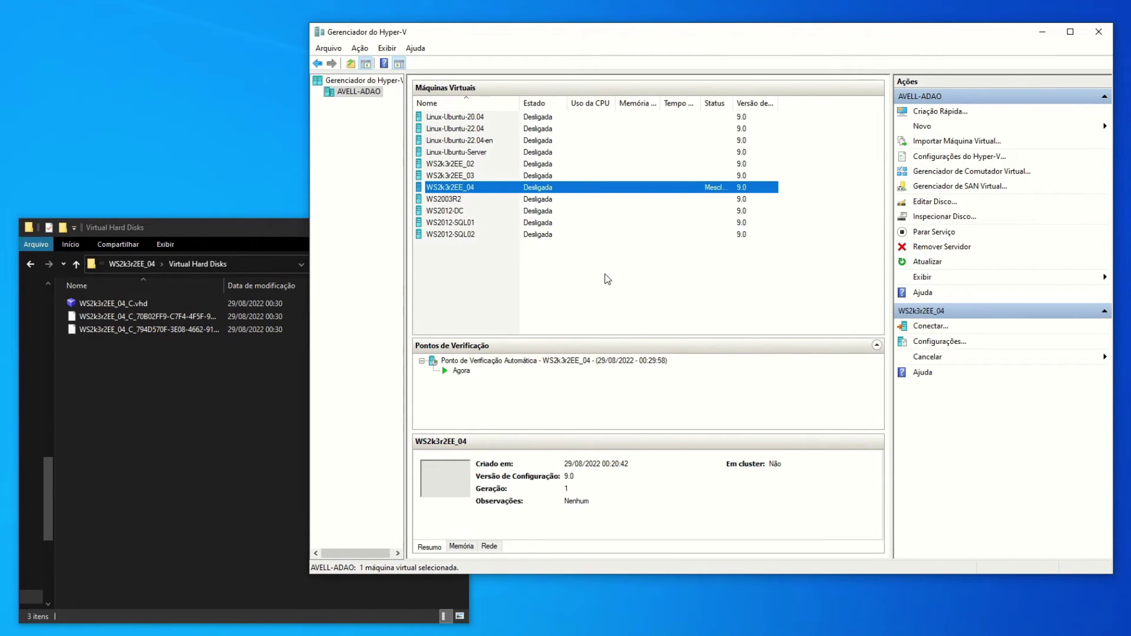
pyautogui.click(225, 350)
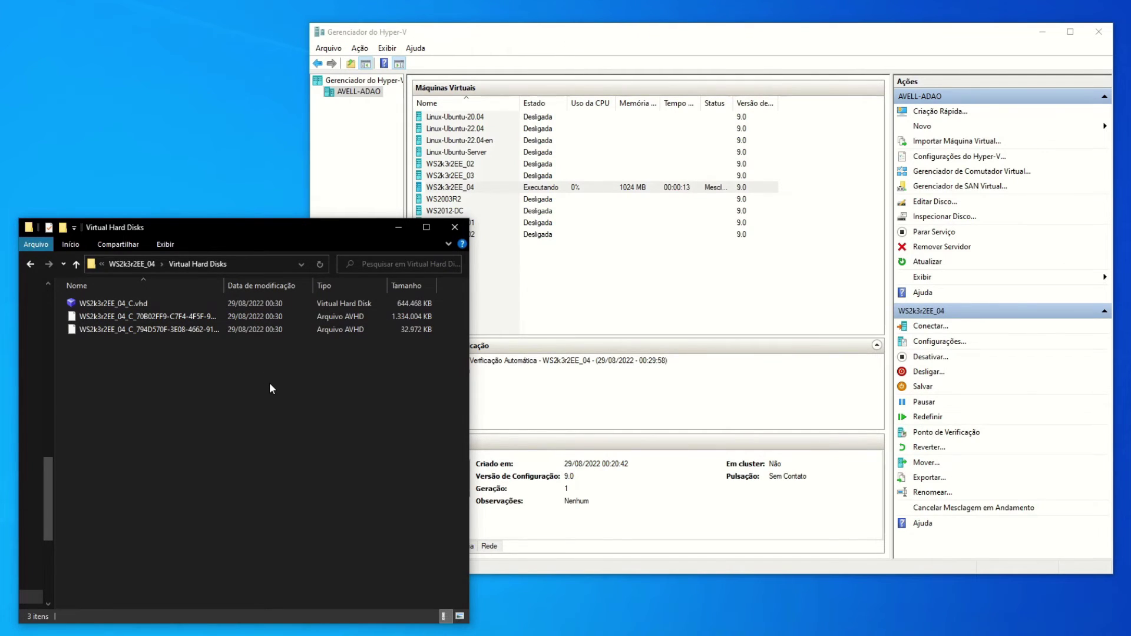
# Browse up to Win2k3R2EE to inspect Win2k3R2EE-Base.vhd, then return to WS2k3r2EE_04's Virtual Hard Disks folder.
pyautogui.click(144, 263)
pyautogui.click(156, 264)
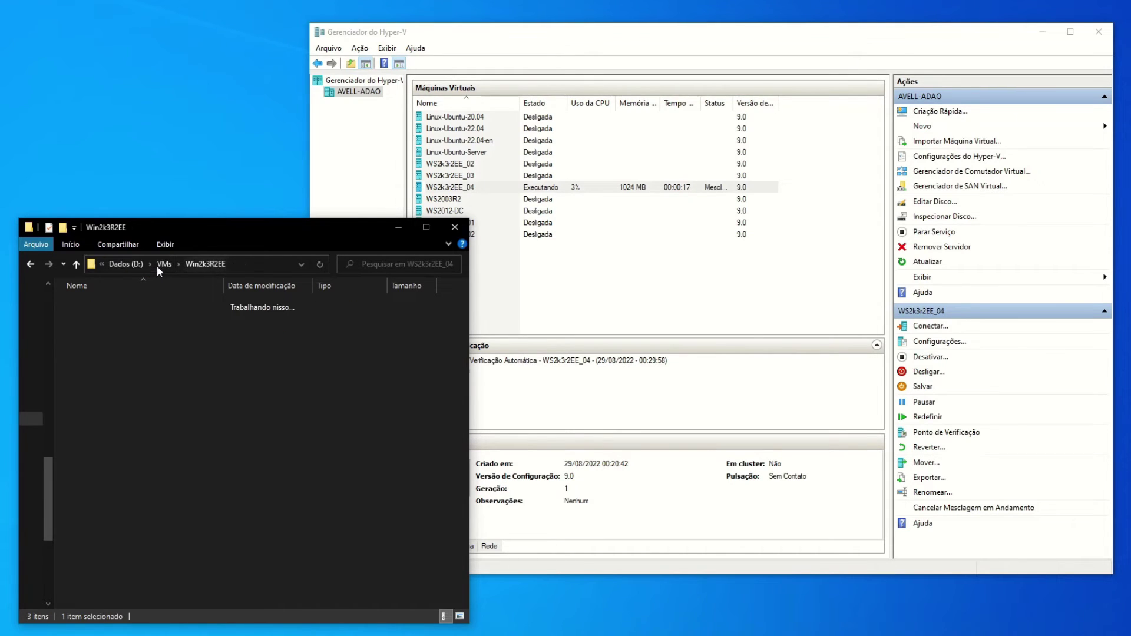
pyautogui.click(135, 343)
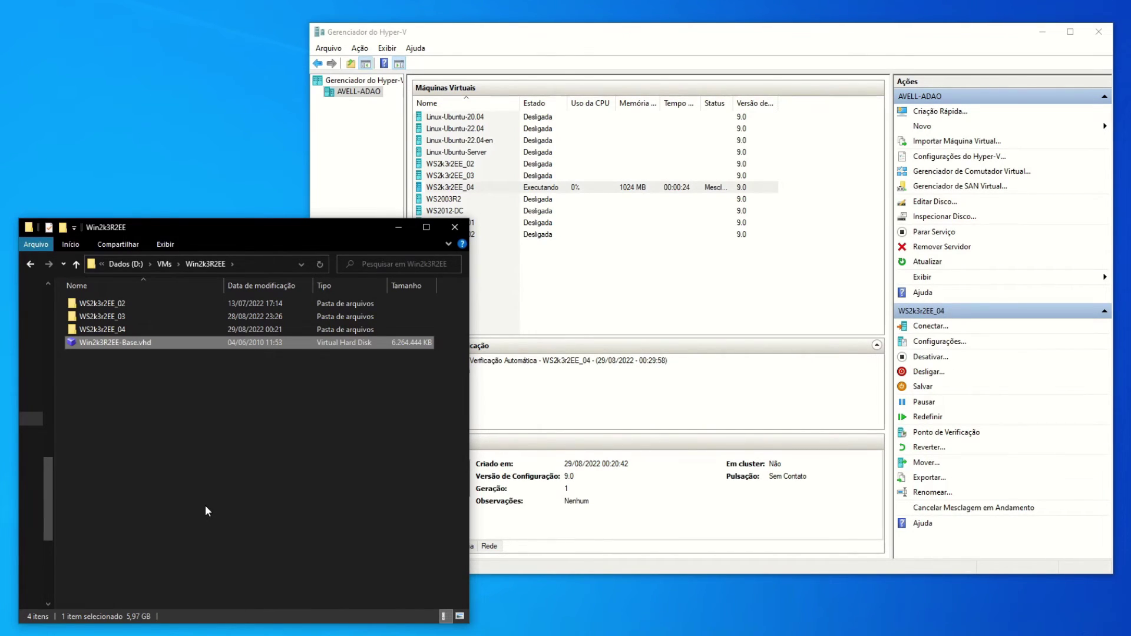
pyautogui.click(114, 329)
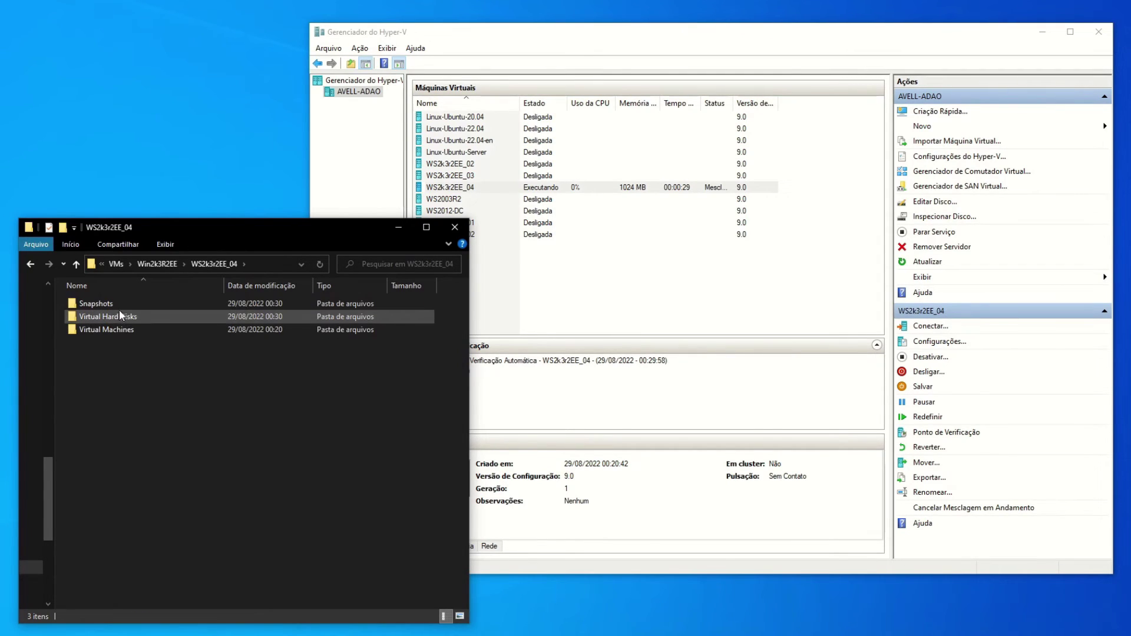
pyautogui.click(126, 320)
pyautogui.doubleClick(128, 321)
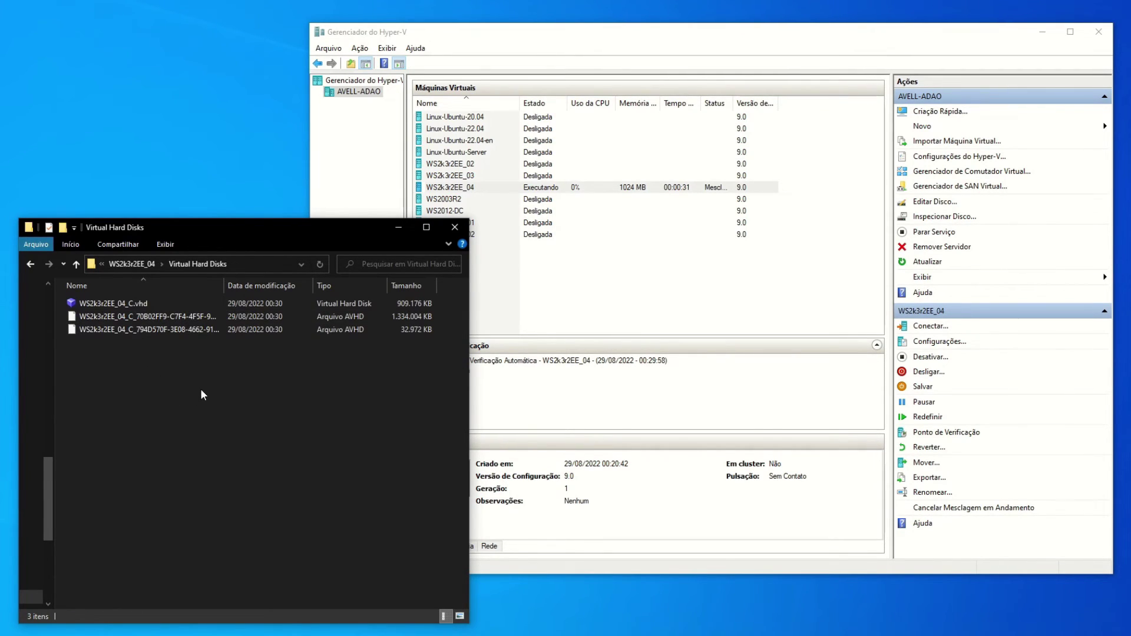
pyautogui.rightClick(487, 188)
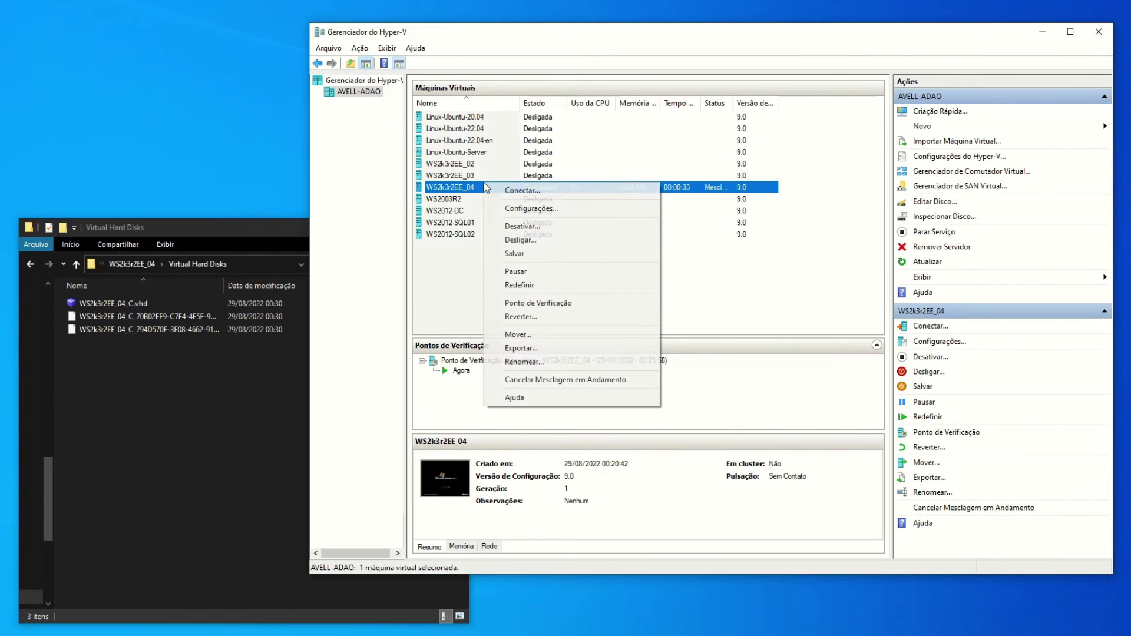
# Connect to WS2k3r2EE_04's console and minimize Hyper-V Manager while Windows Server 2003 R2 boots.
pyautogui.click(548, 190)
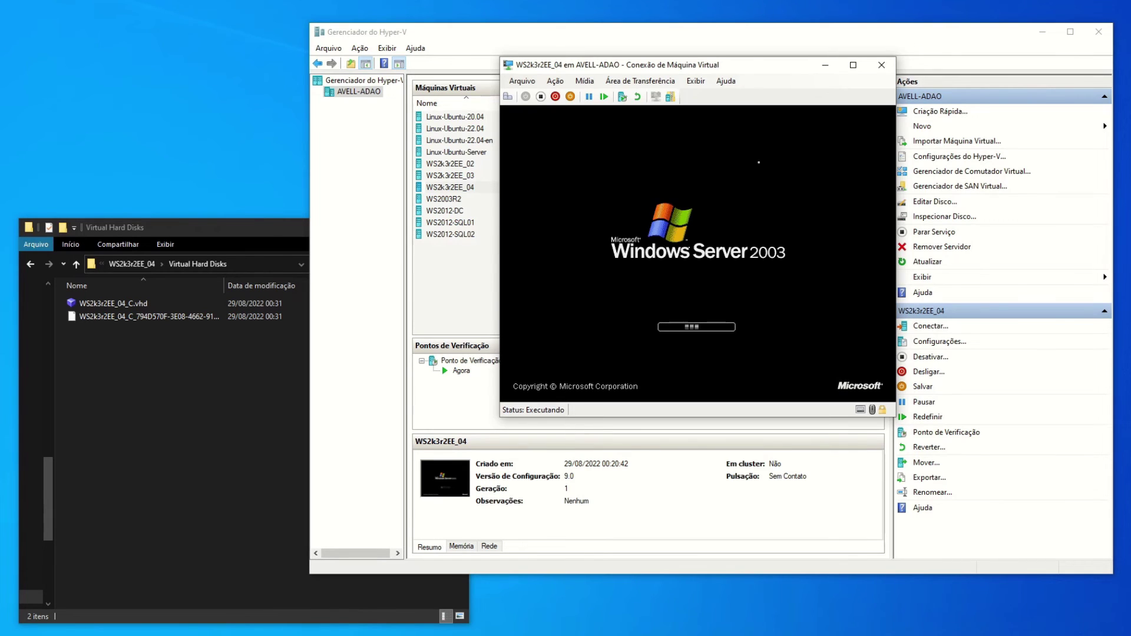
pyautogui.click(1041, 31)
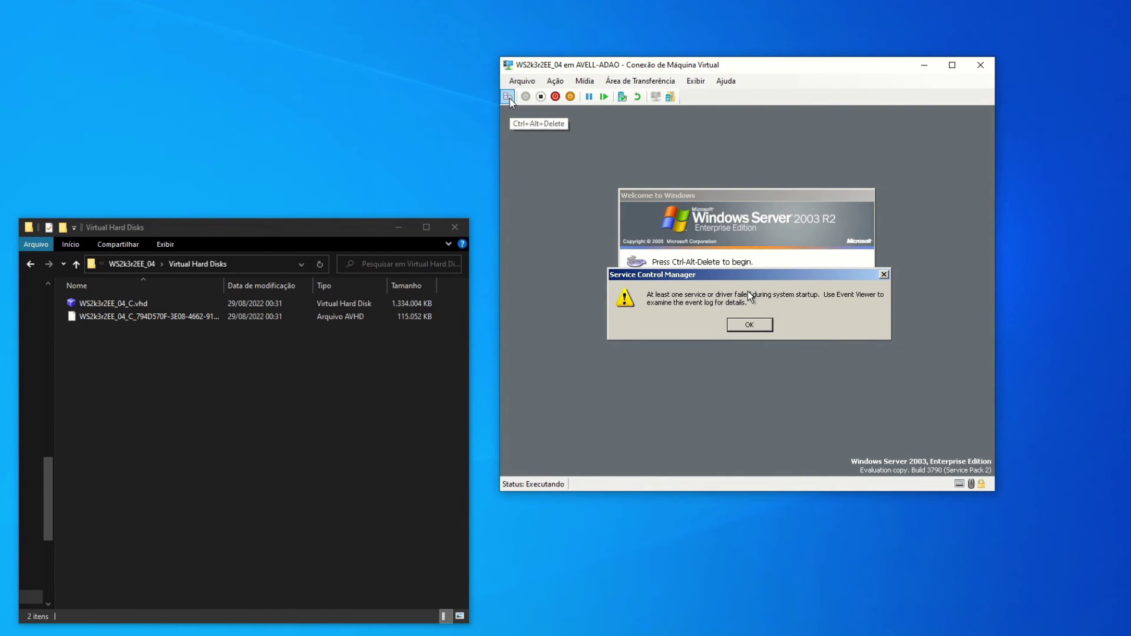
# Send Ctrl+Alt+Delete, dismiss the Service Control Manager error, and log on with the administrator password.
pyautogui.click(508, 97)
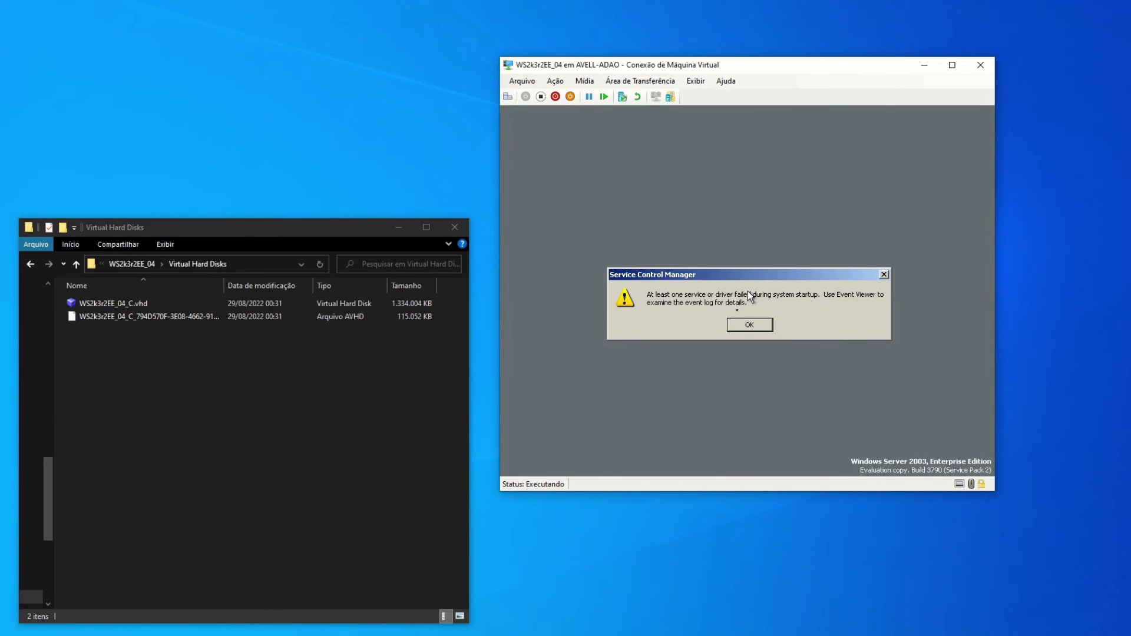
pyautogui.click(736, 310)
pyautogui.click(759, 328)
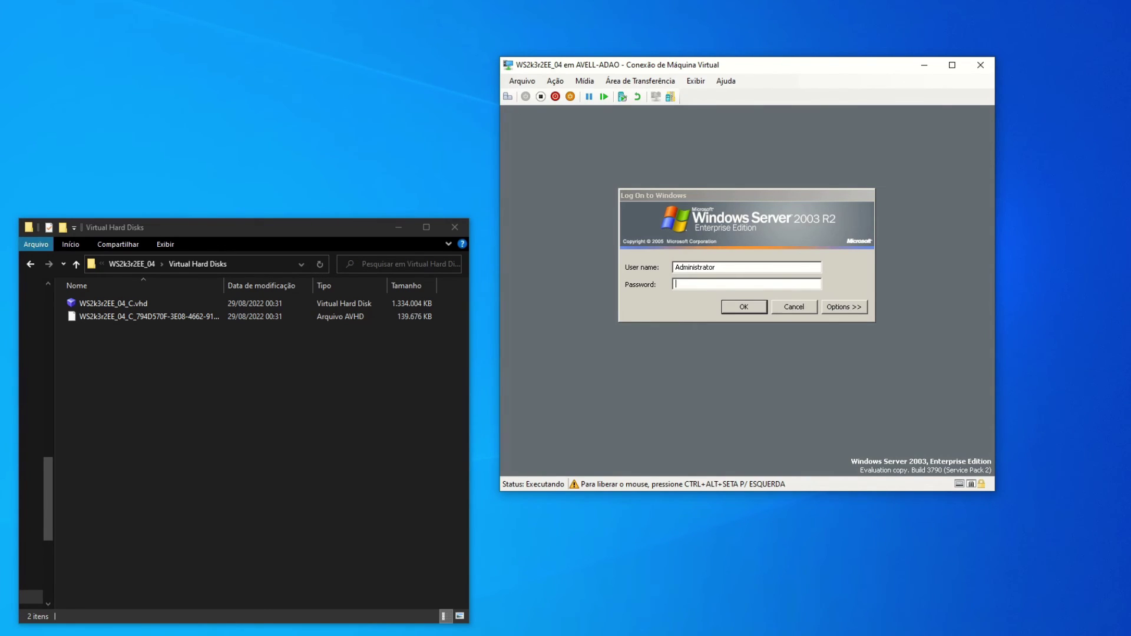
pyautogui.write('•••••••••')
pyautogui.press('Return')
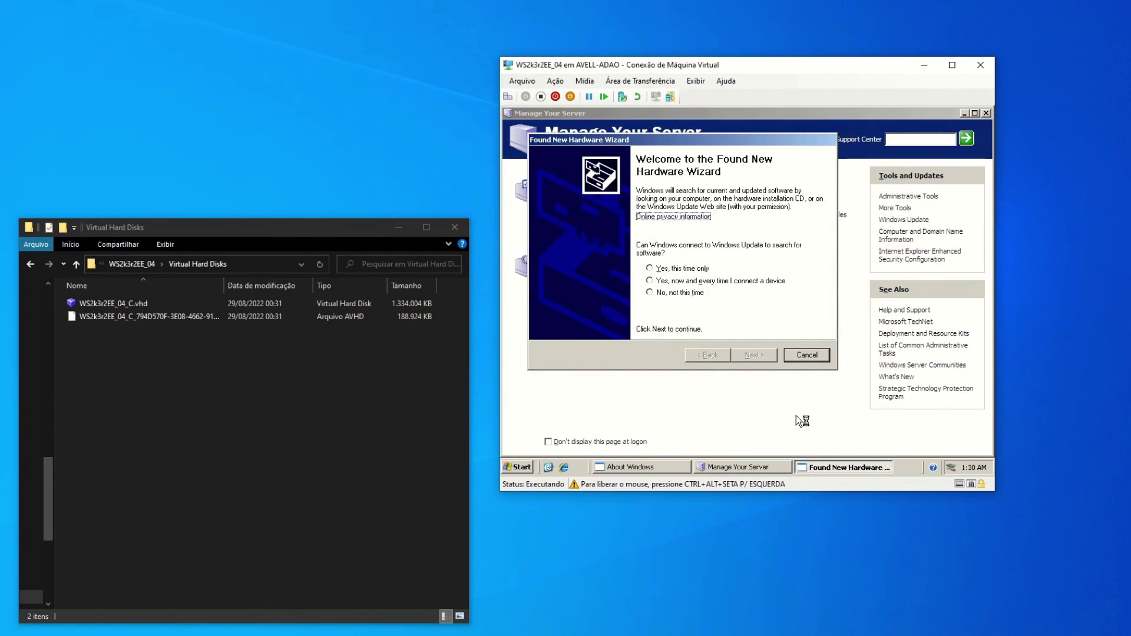
# Cancel the Found New Hardware Wizard twice, close Manage Your Server and About Windows, and dismiss the hardware balloon.
pyautogui.click(807, 354)
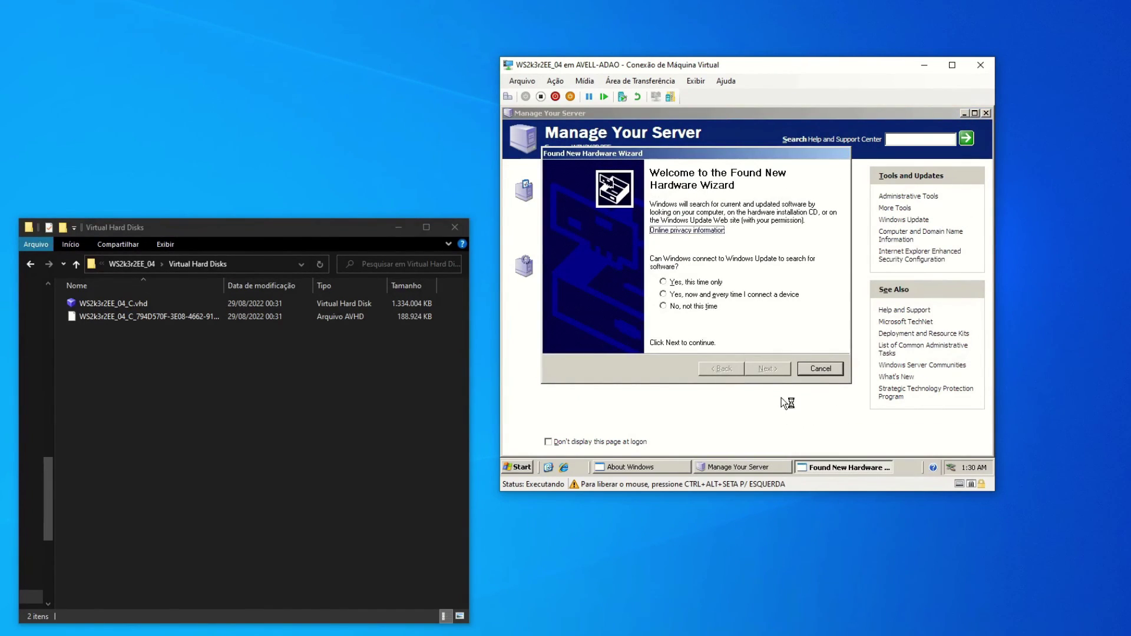
pyautogui.click(819, 370)
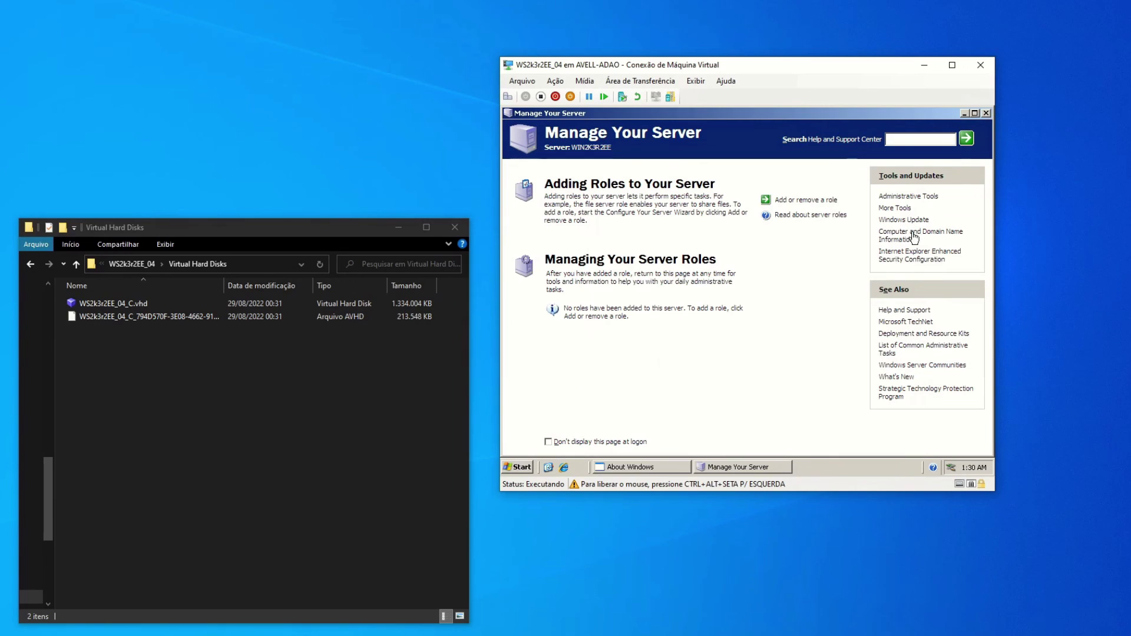
pyautogui.click(985, 113)
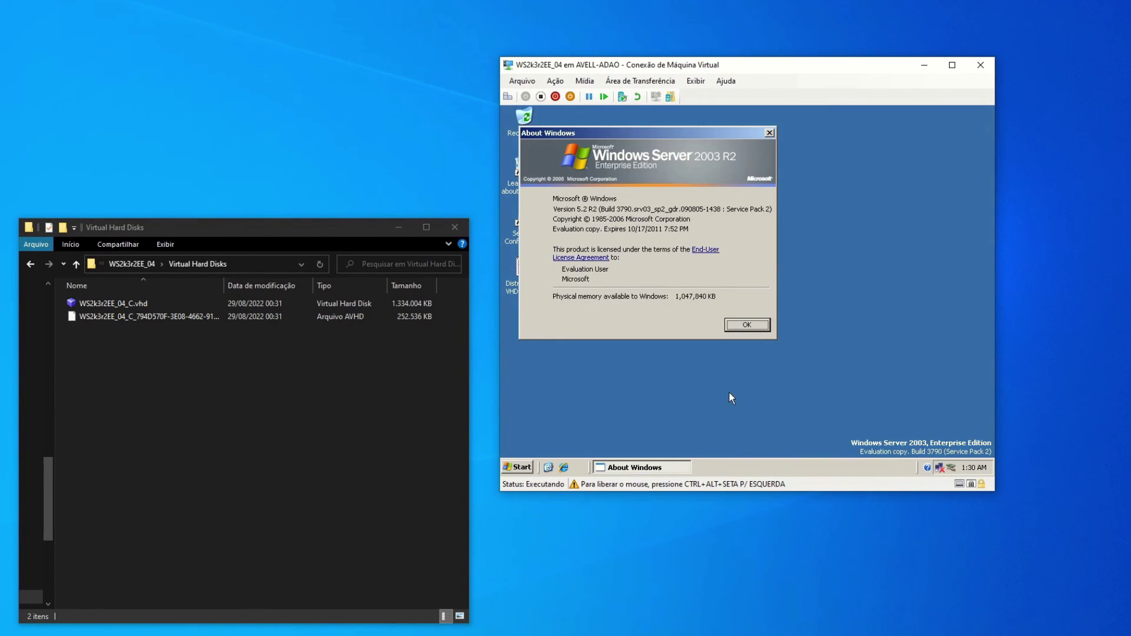
pyautogui.click(748, 325)
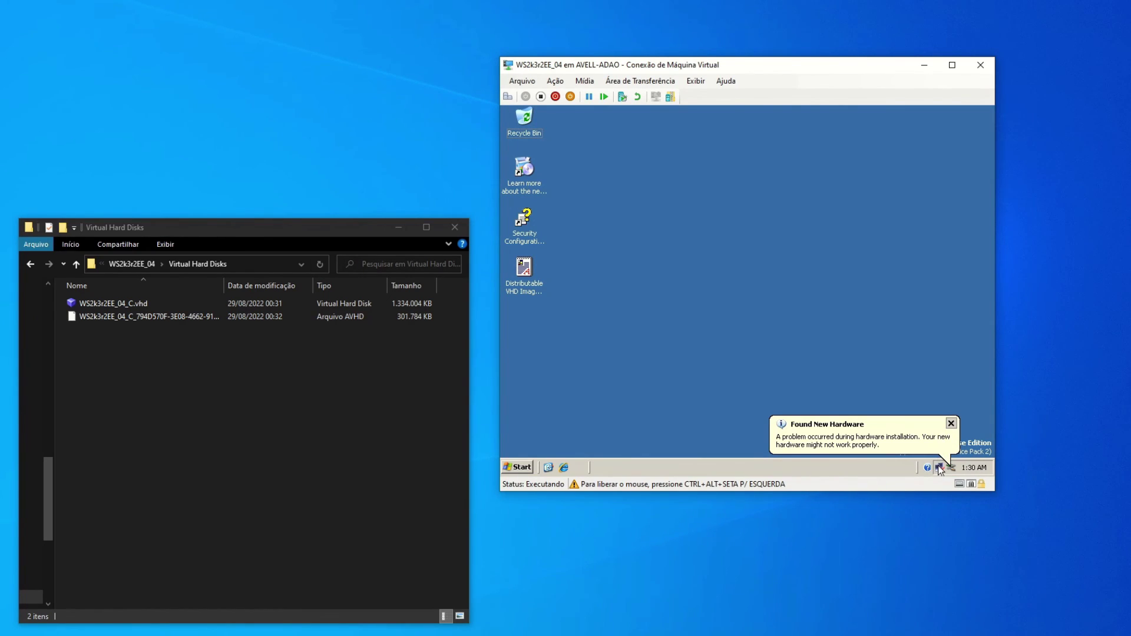
pyautogui.click(950, 423)
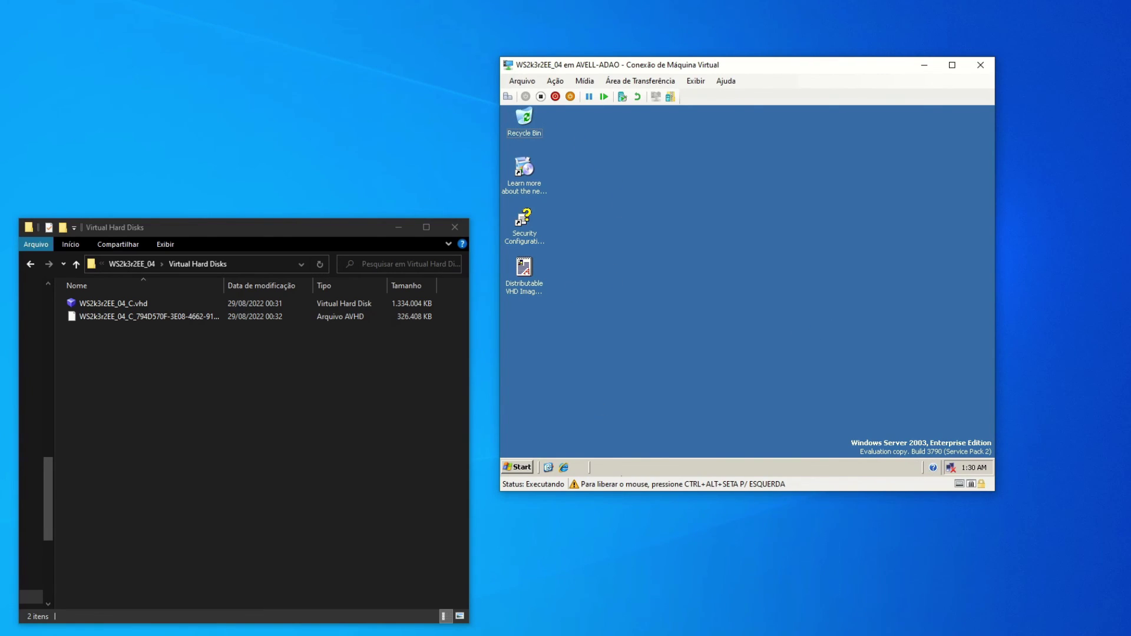
# Shut down the guest via Start > Shut Down, selecting a planned reason in Shutdown Event Tracker.
pyautogui.click(521, 467)
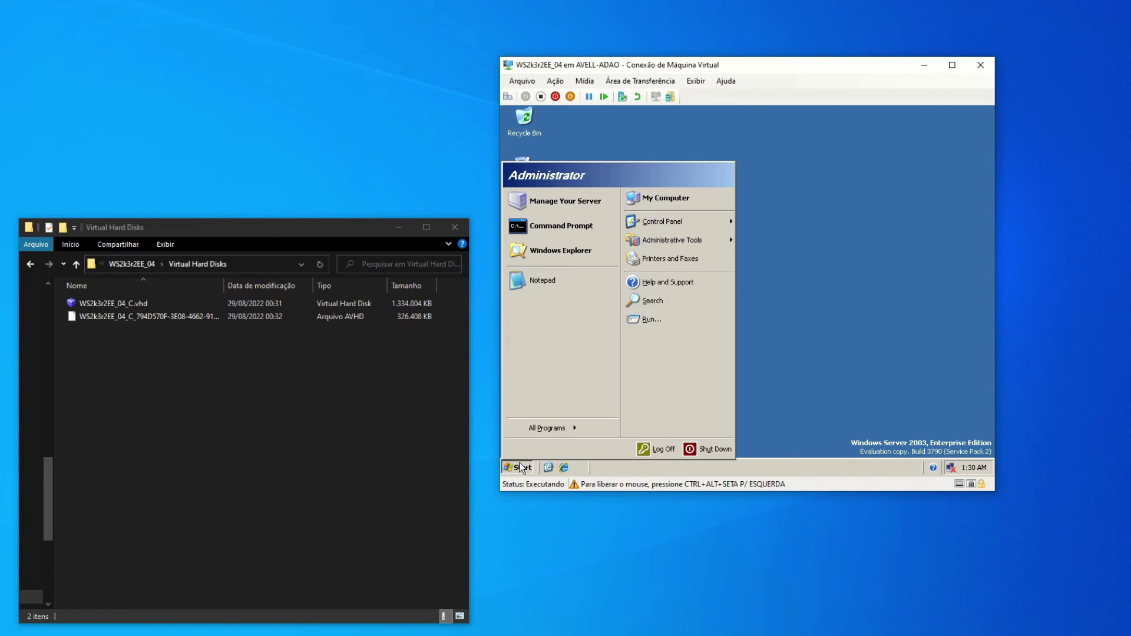
pyautogui.click(714, 449)
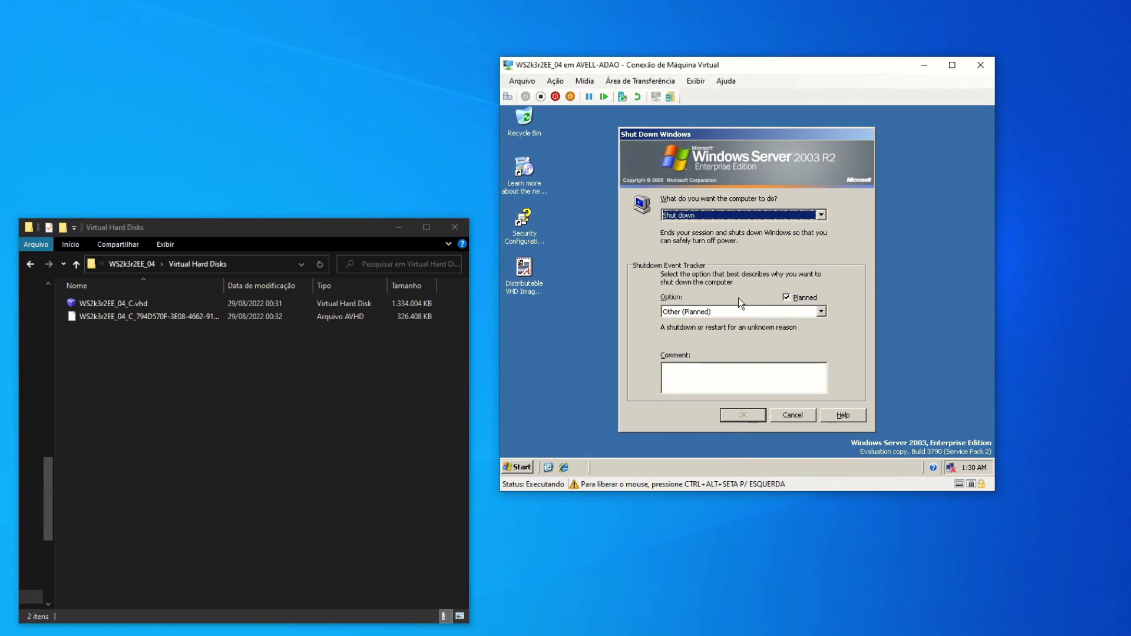
pyautogui.click(707, 214)
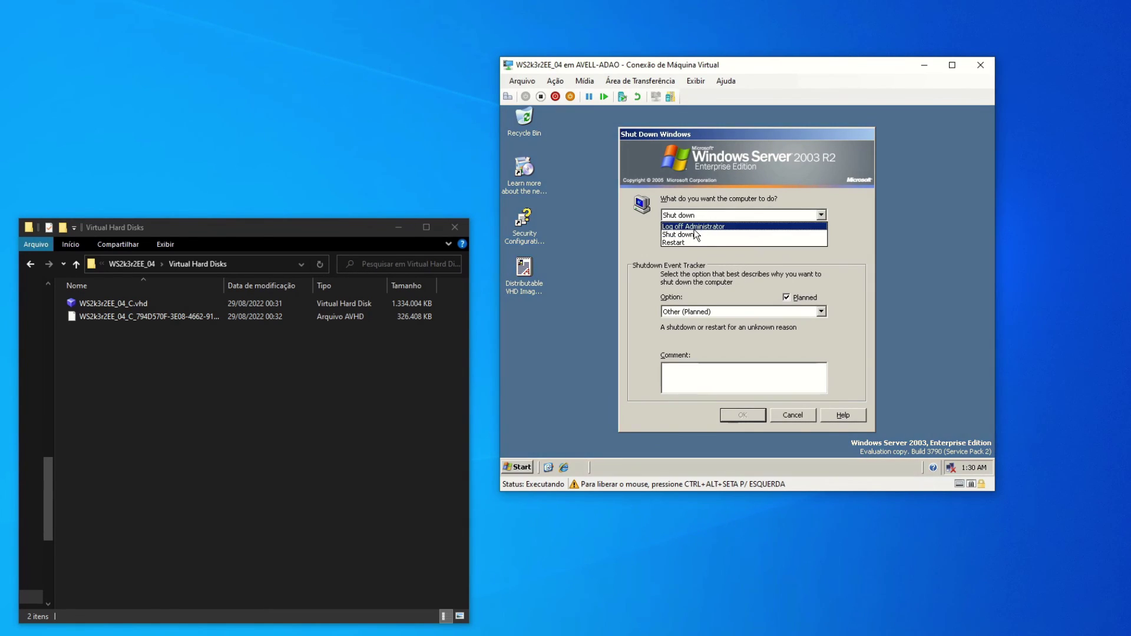
pyautogui.click(695, 234)
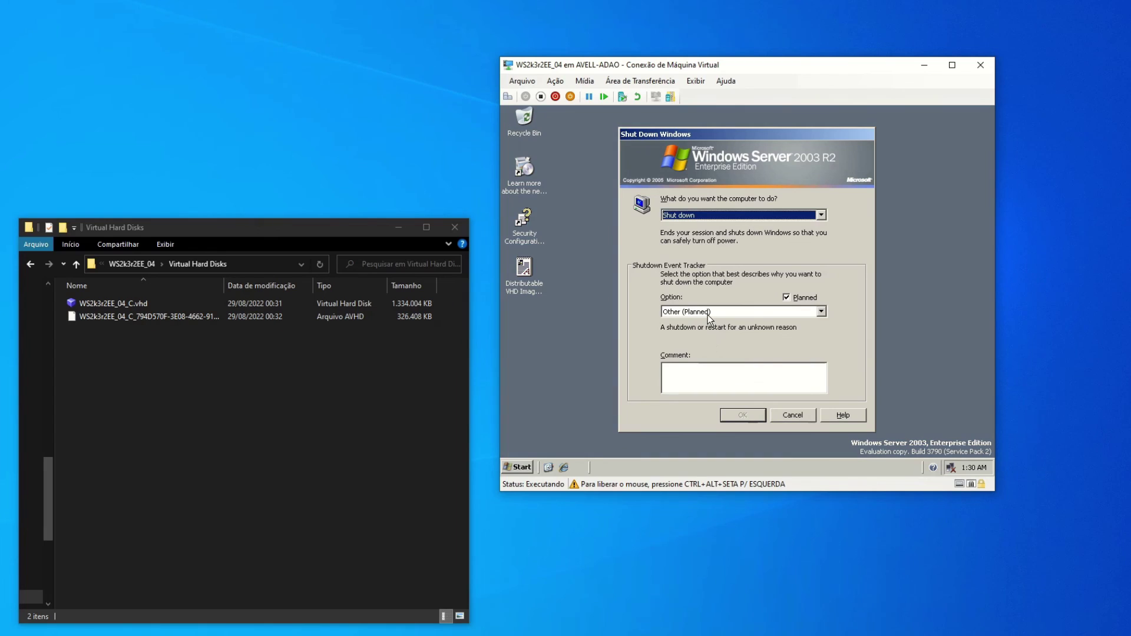
pyautogui.click(713, 311)
pyautogui.click(706, 338)
pyautogui.click(743, 414)
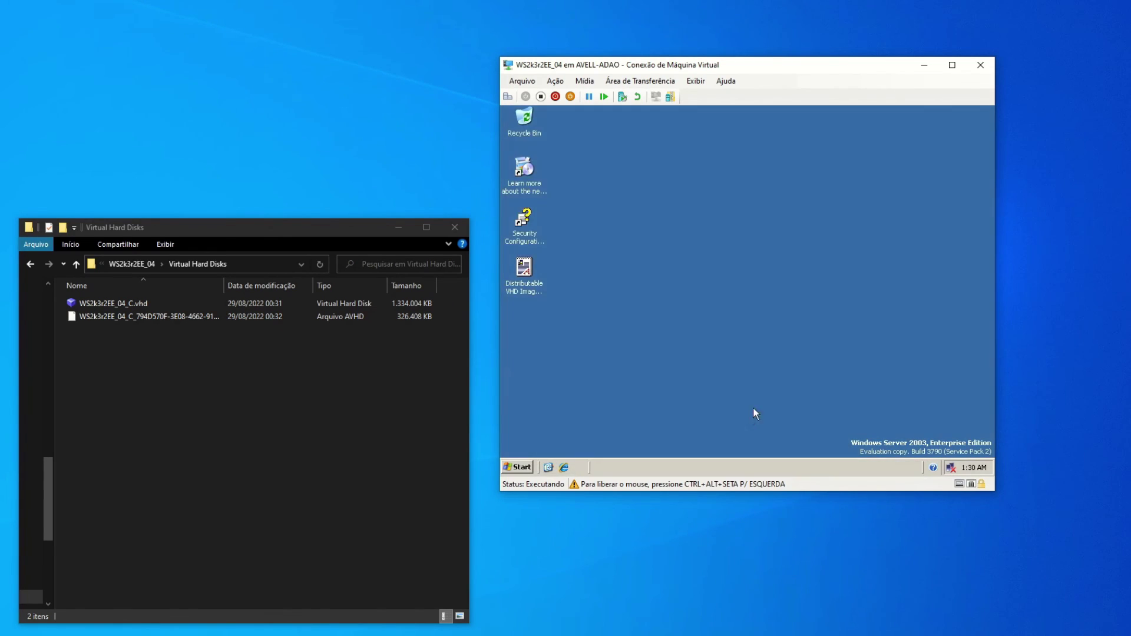